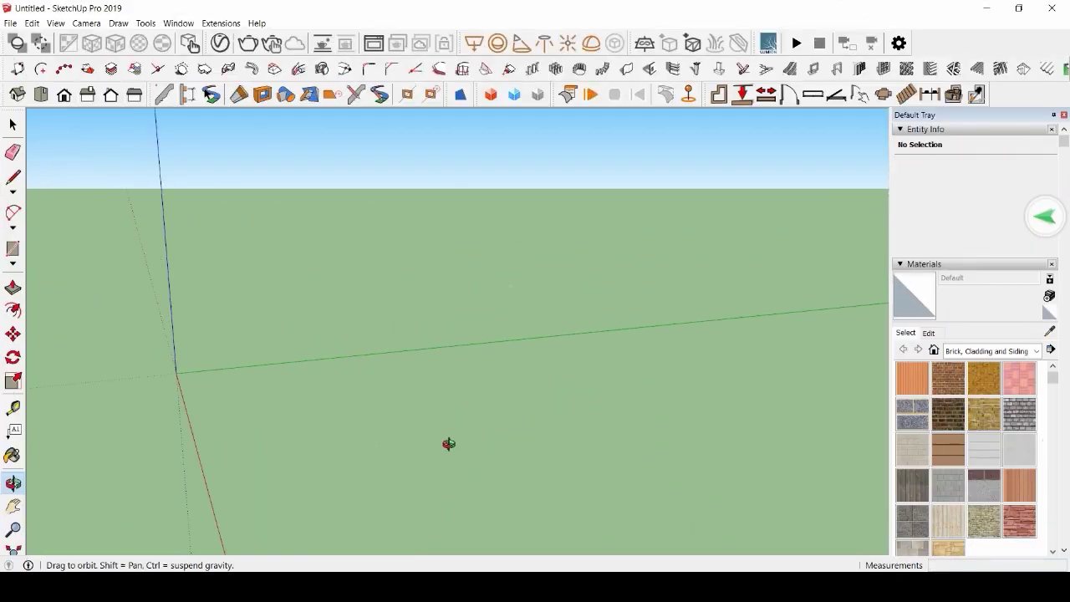
Draw the rectangular floor plane and orbit to view it from above
key(alt+Tab)
key(alt+Tab)
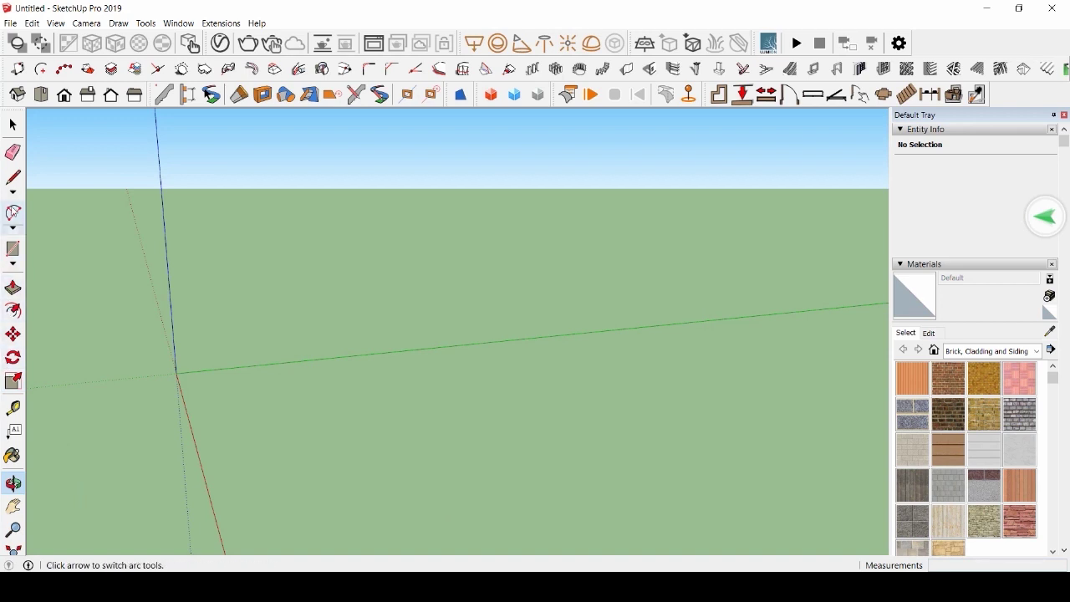
click(176, 372)
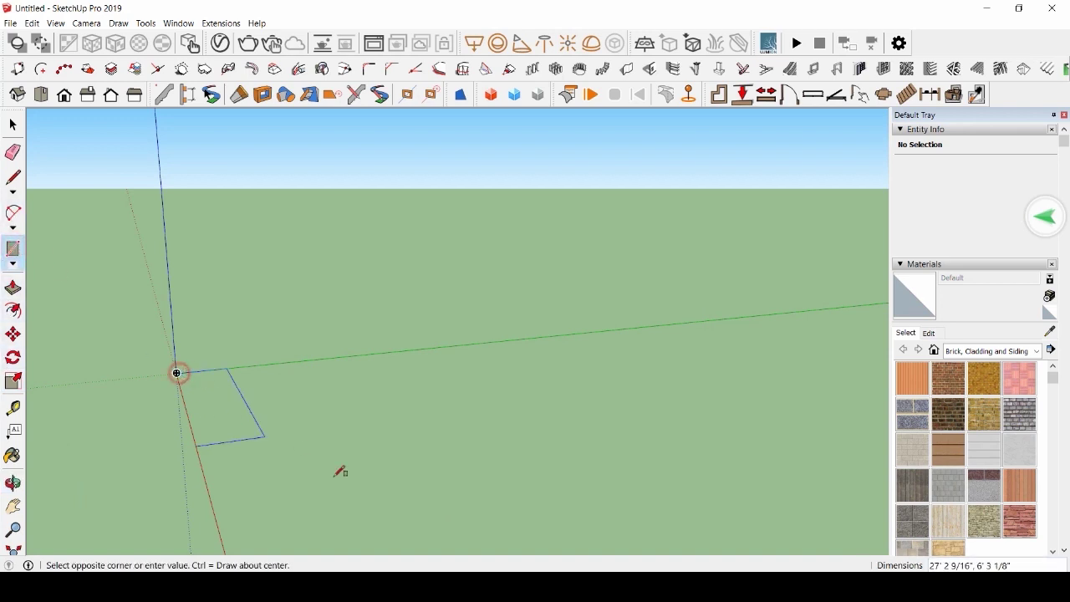
click(801, 429)
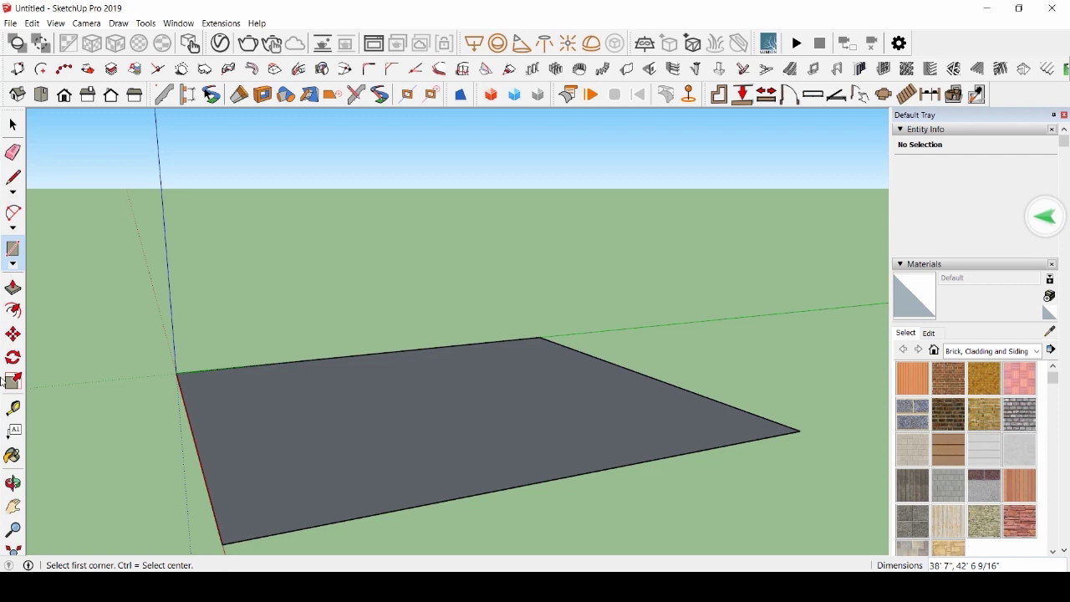
click(13, 483)
drag(100, 479, 393, 444)
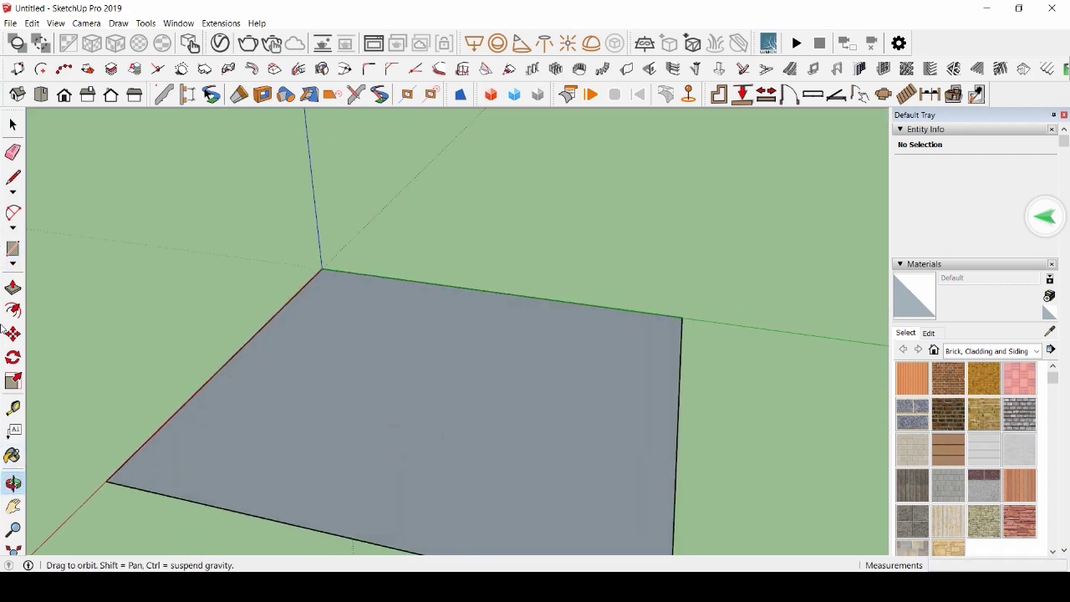
Draw two thin wall strips along the floor's back and side edges
click(12, 248)
click(322, 268)
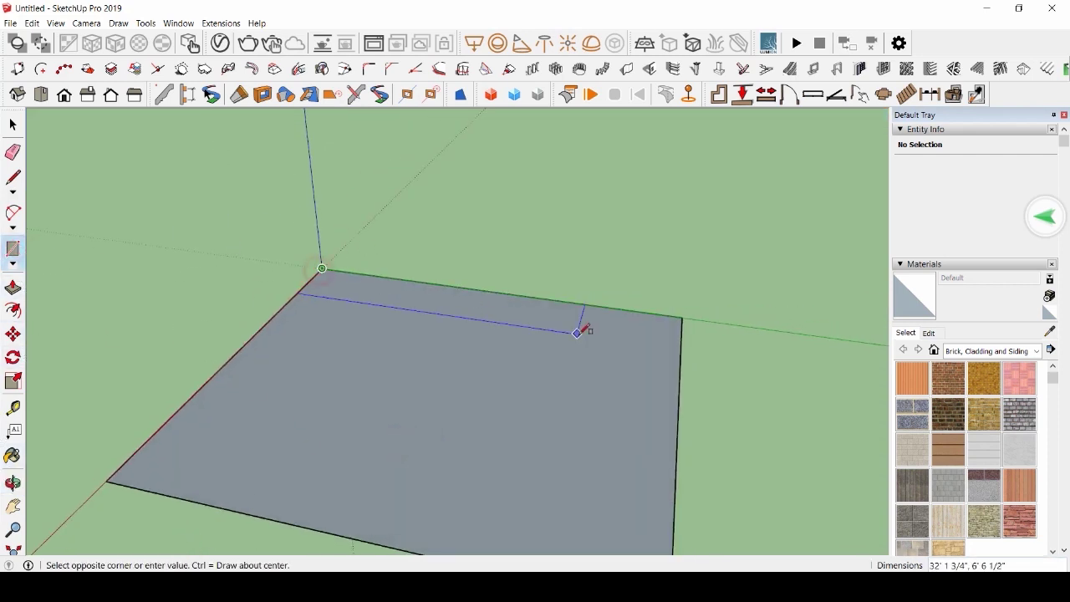
click(681, 331)
scroll(682, 333, down, 2)
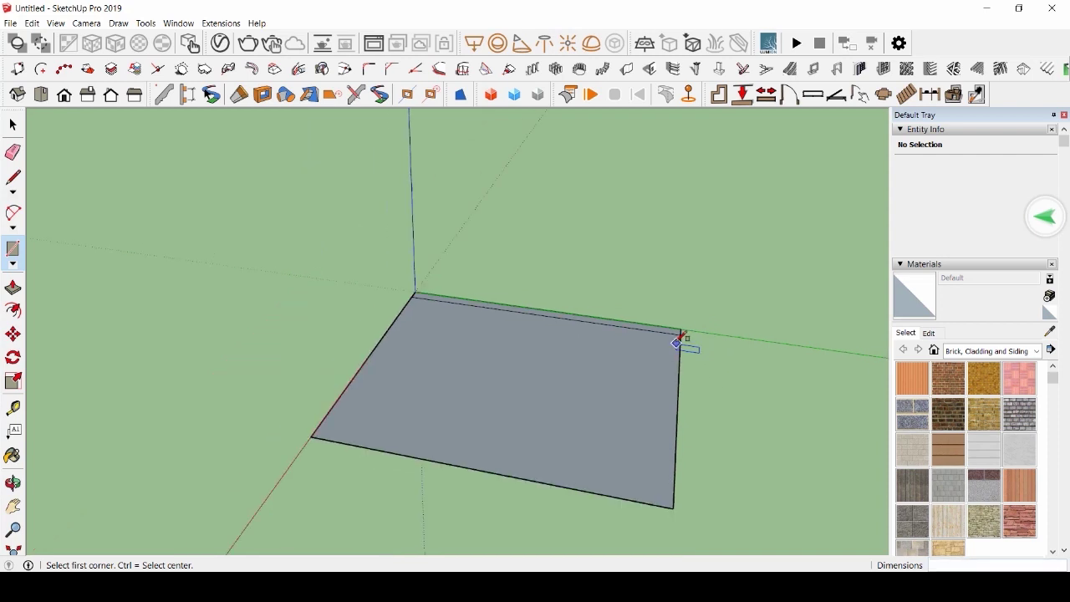
click(673, 335)
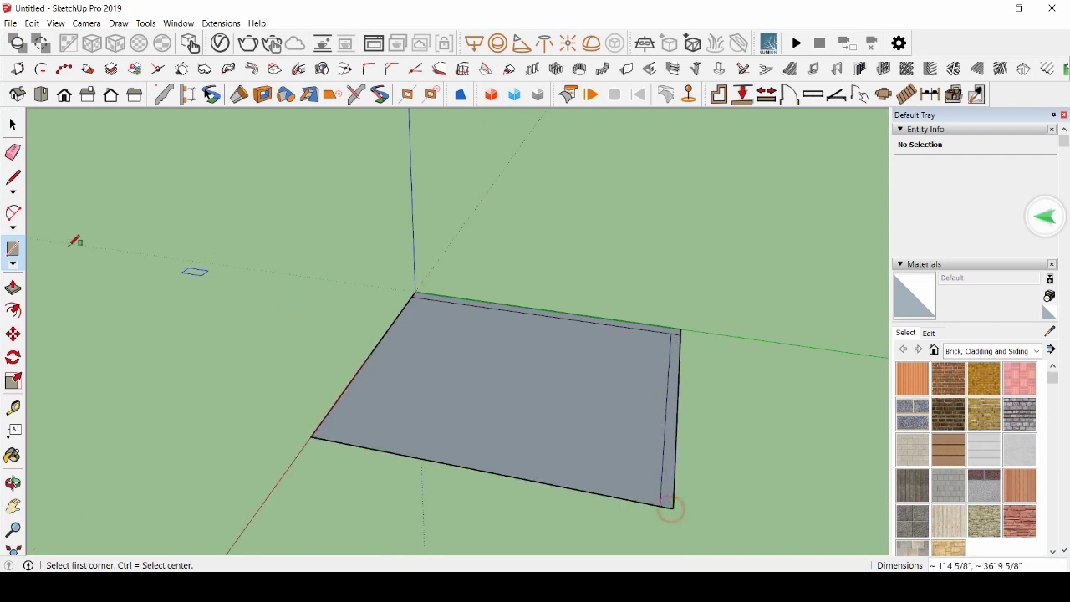
Push/Pull both strips up into matching walls and orbit to view the corner
click(13, 288)
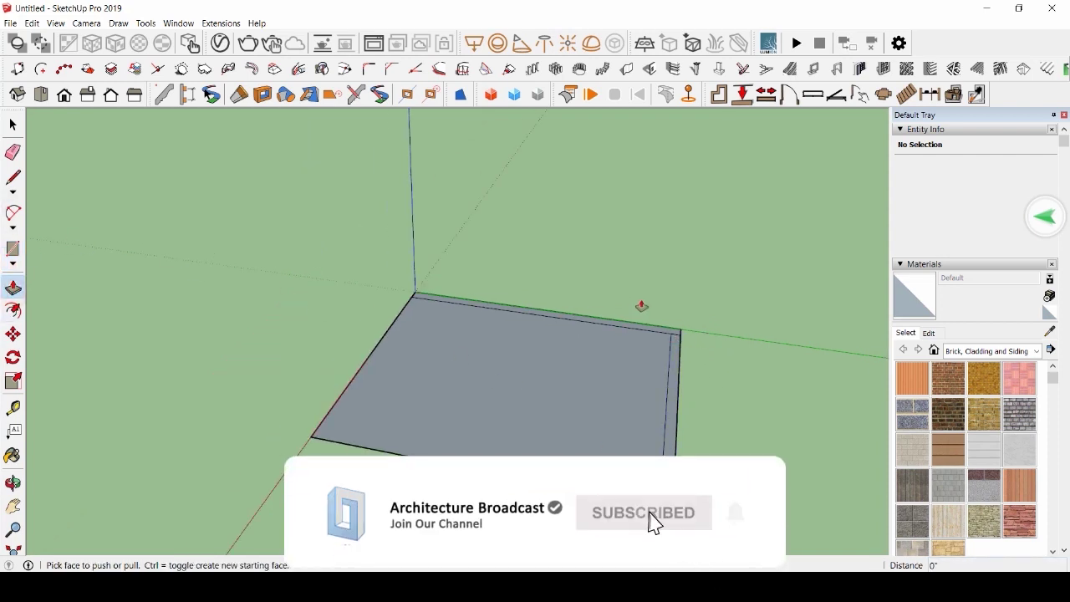
click(660, 328)
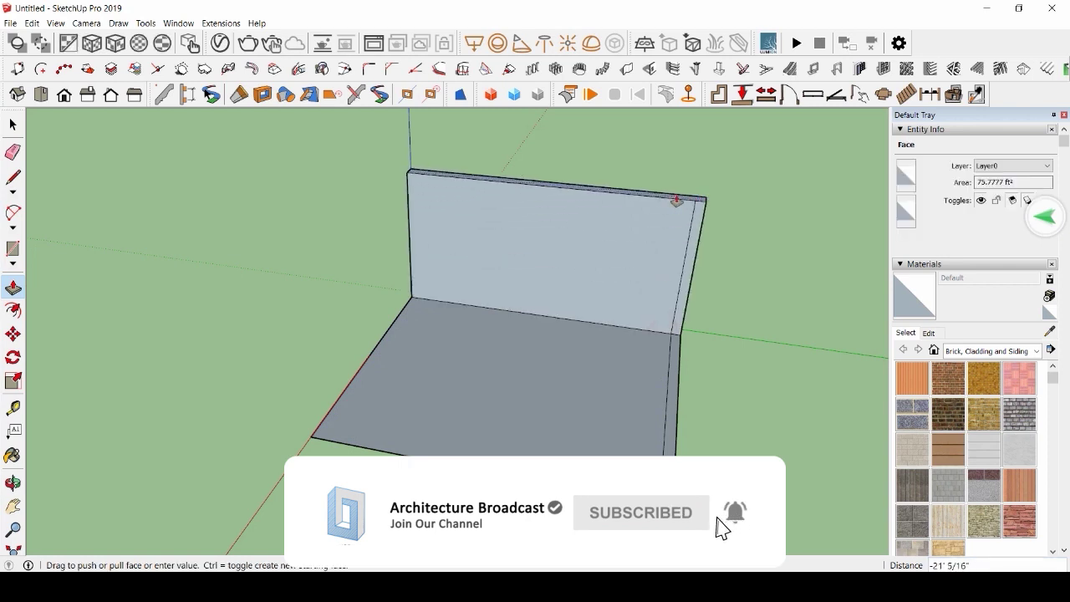
click(692, 214)
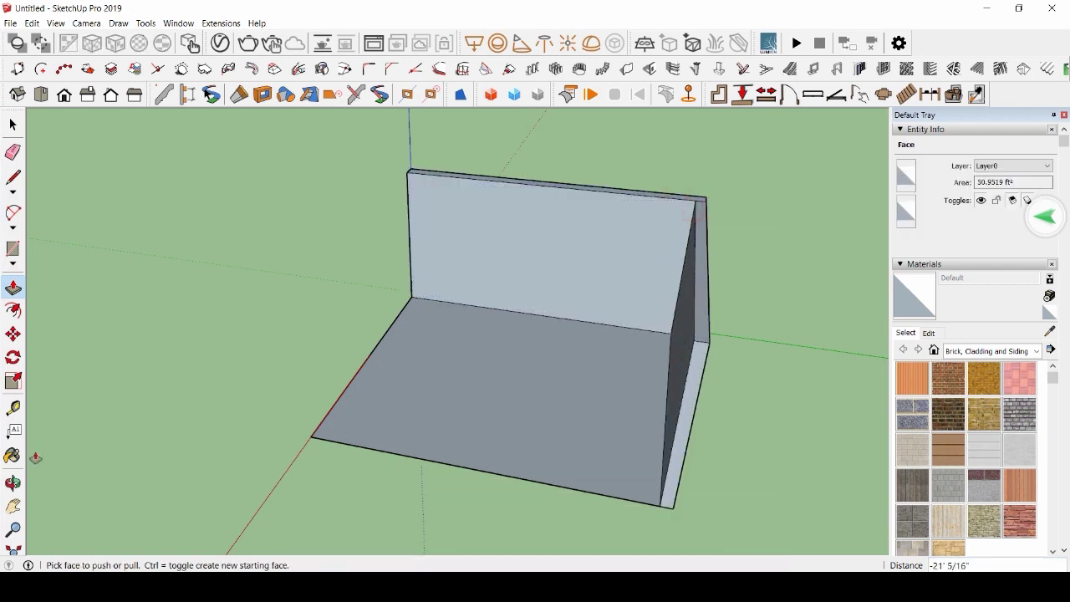
click(12, 483)
drag(400, 368, 585, 309)
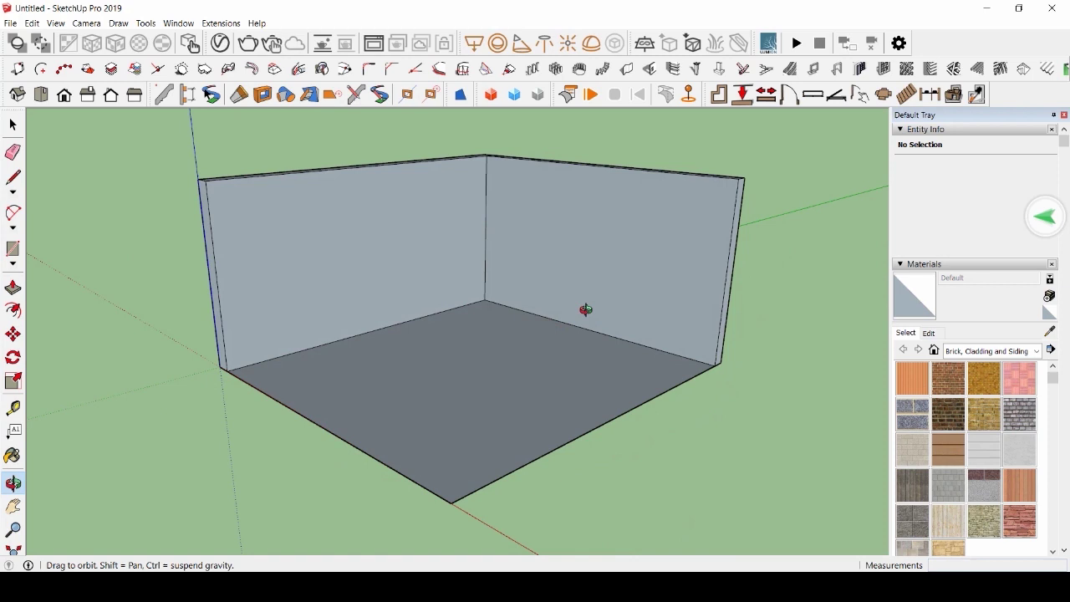
Paint both walls with Blacktop Old 01 from the Asphalt and Concrete materials
click(976, 351)
click(978, 364)
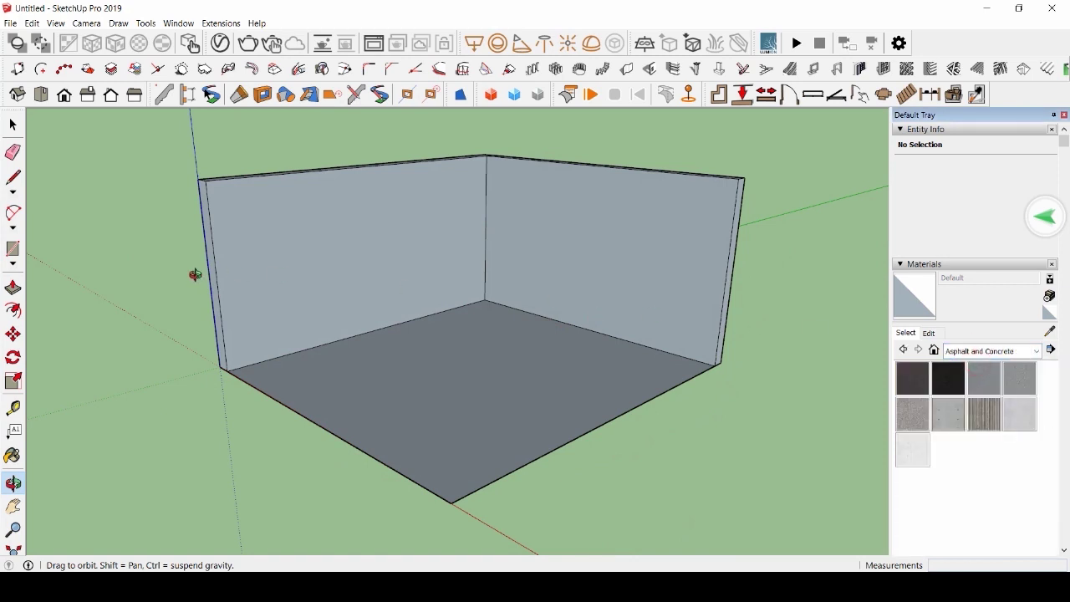
click(14, 458)
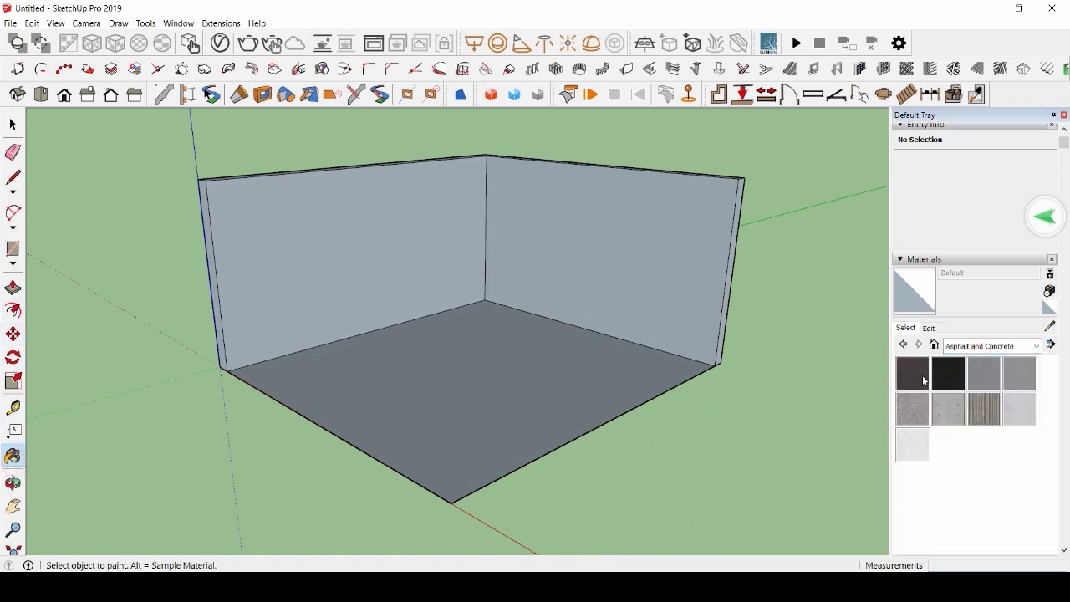
click(949, 407)
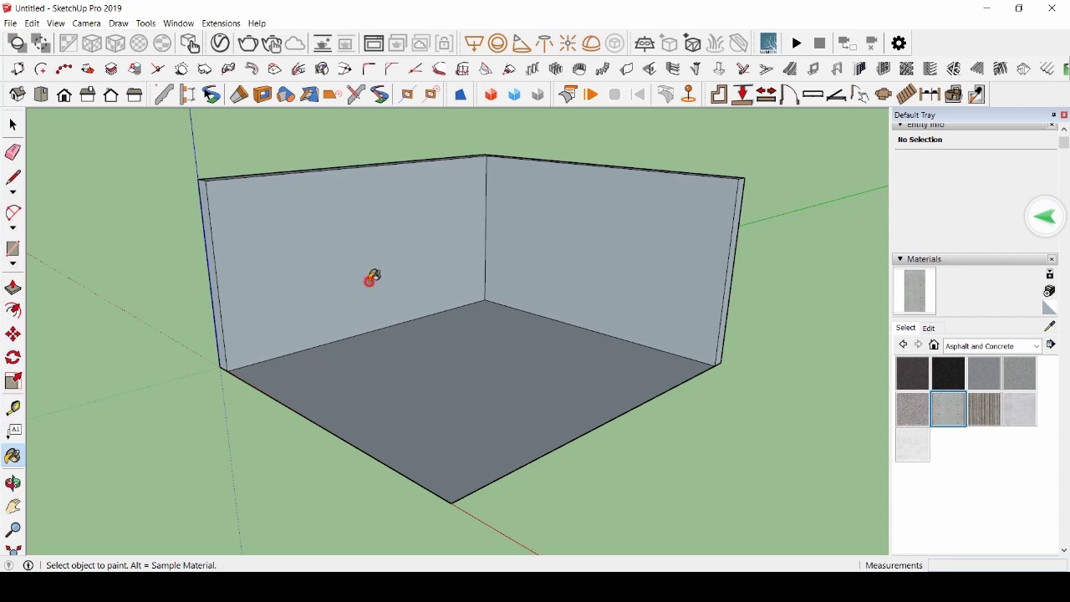
click(369, 280)
click(580, 262)
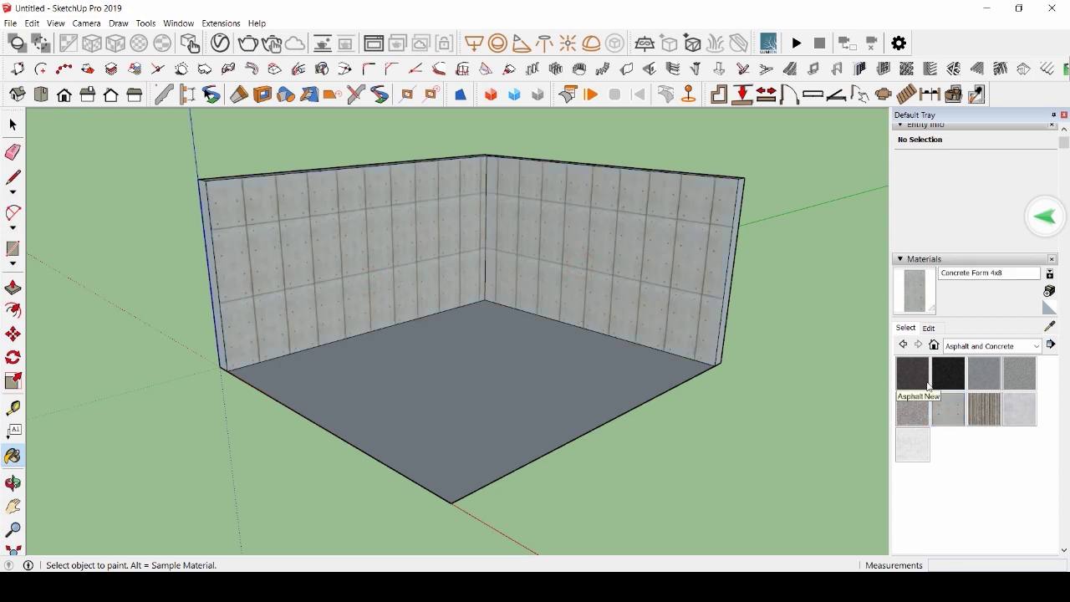
click(984, 376)
click(395, 263)
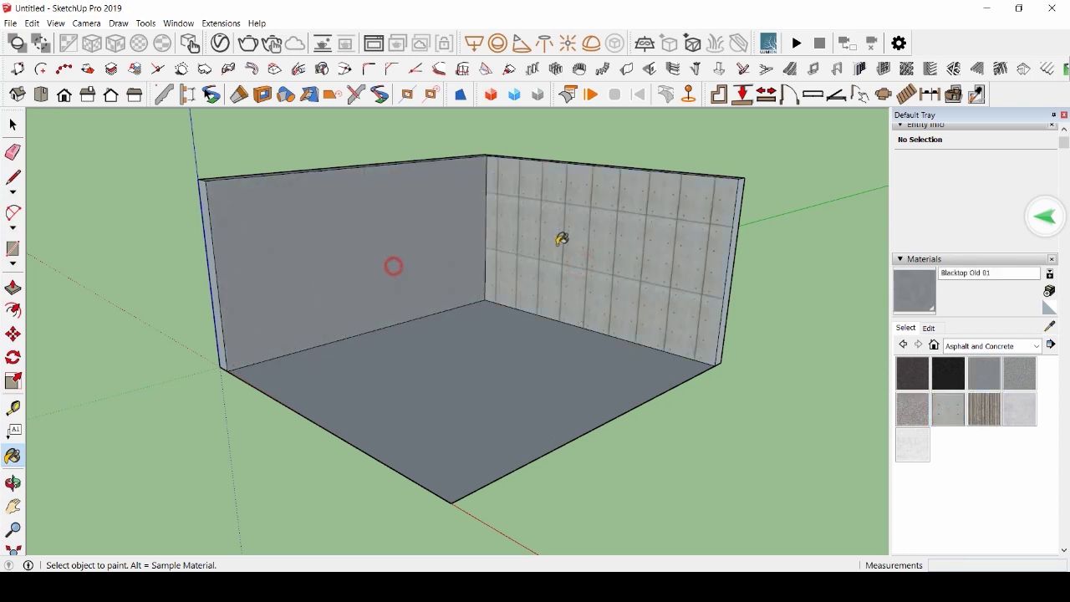
click(615, 245)
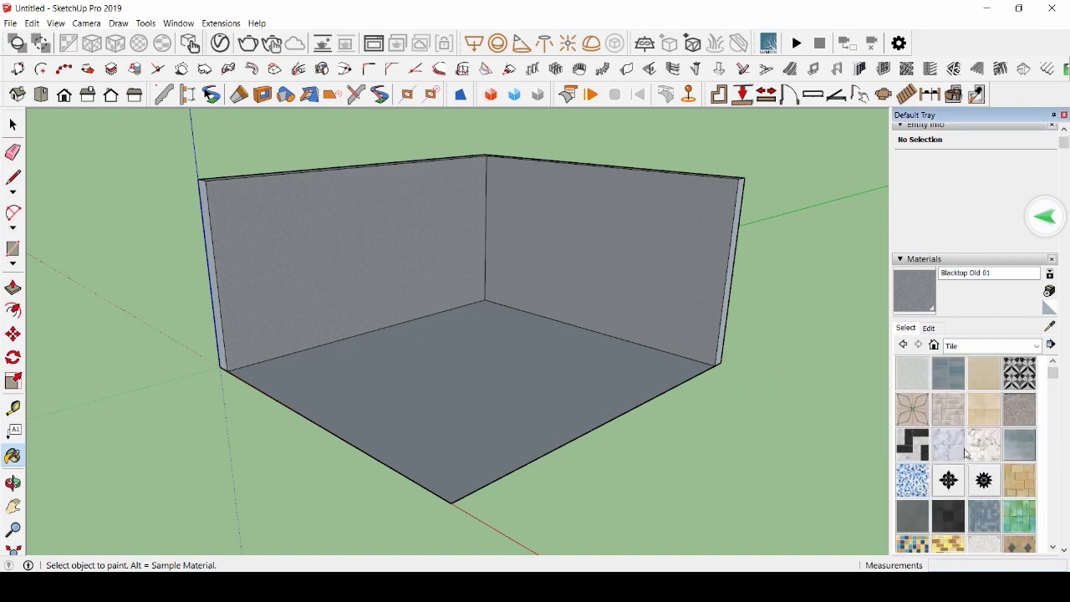
Paint the floor with Encaustic Tile Circular 02 and bring up its Edit settings
click(915, 423)
click(557, 384)
scroll(564, 393, up, 3)
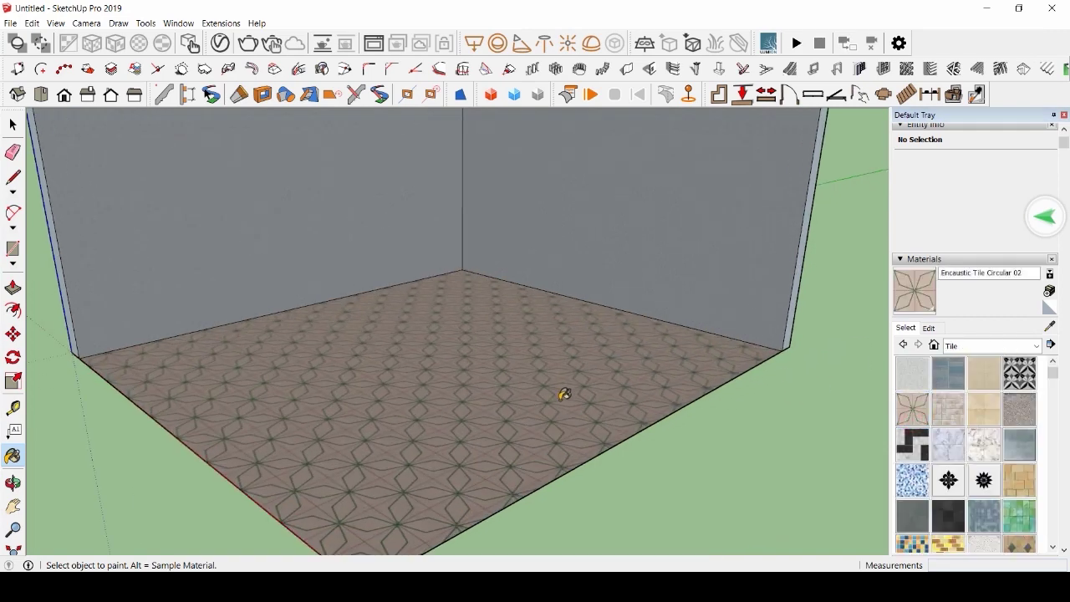
click(13, 483)
drag(50, 476, 285, 440)
click(929, 329)
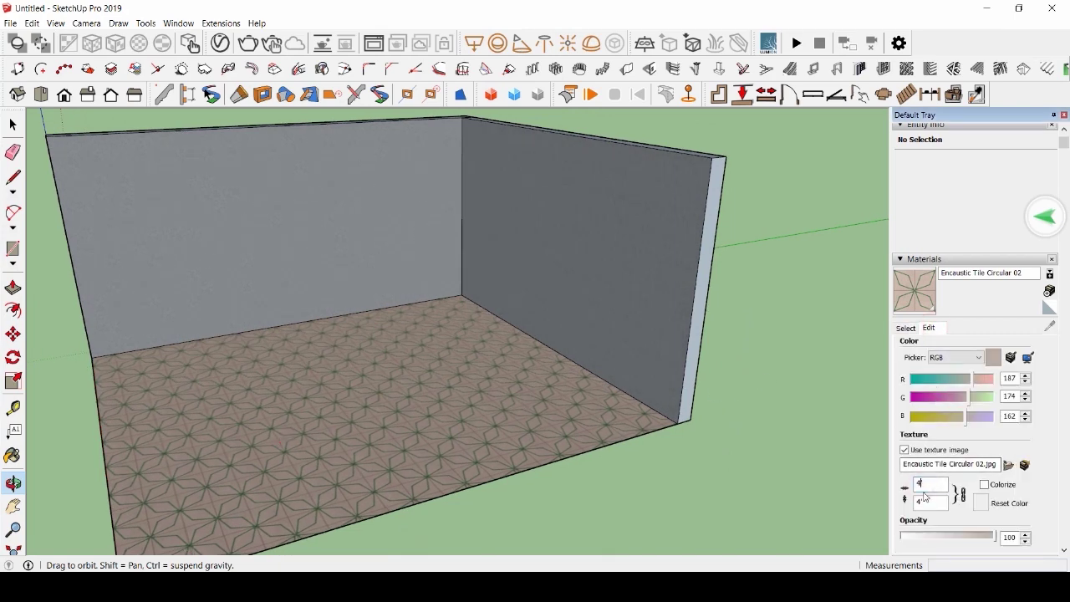
Set the floor tile texture size to 5'
text(3)
key(Return)
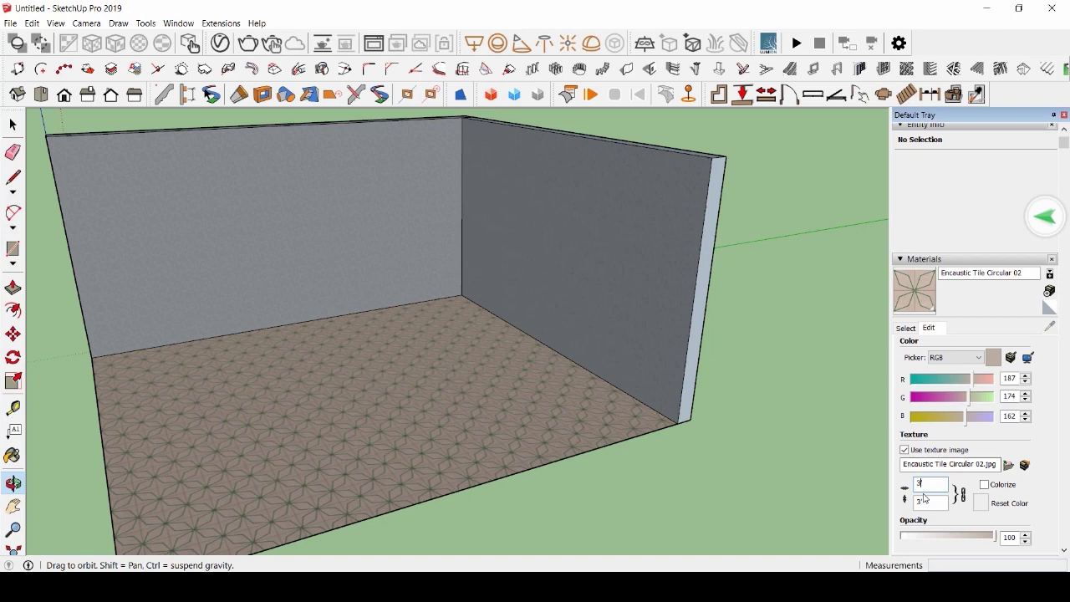
text(2)
key(Return)
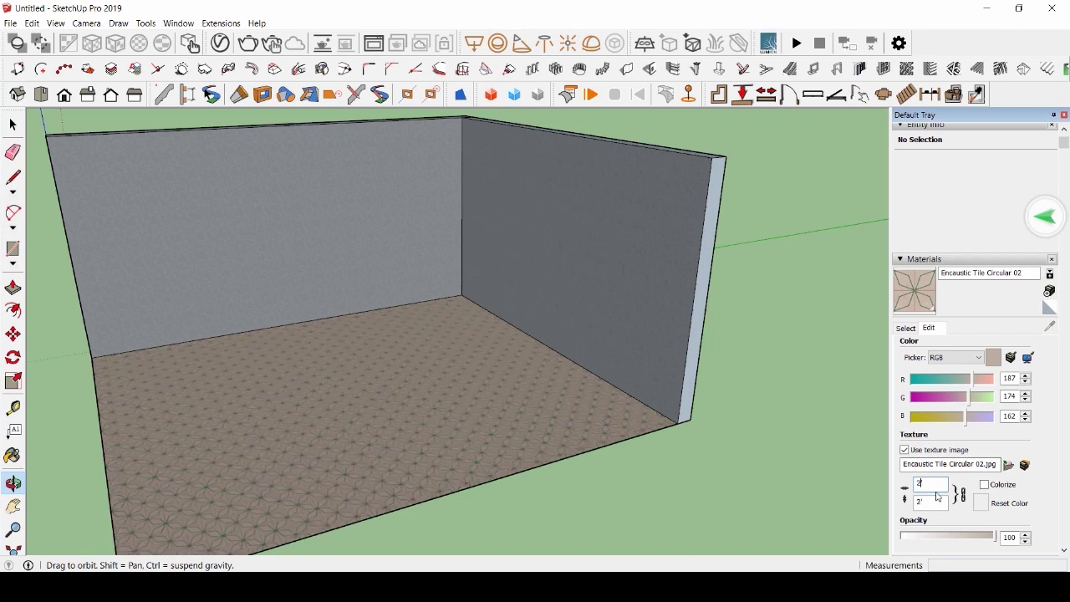
key(Return)
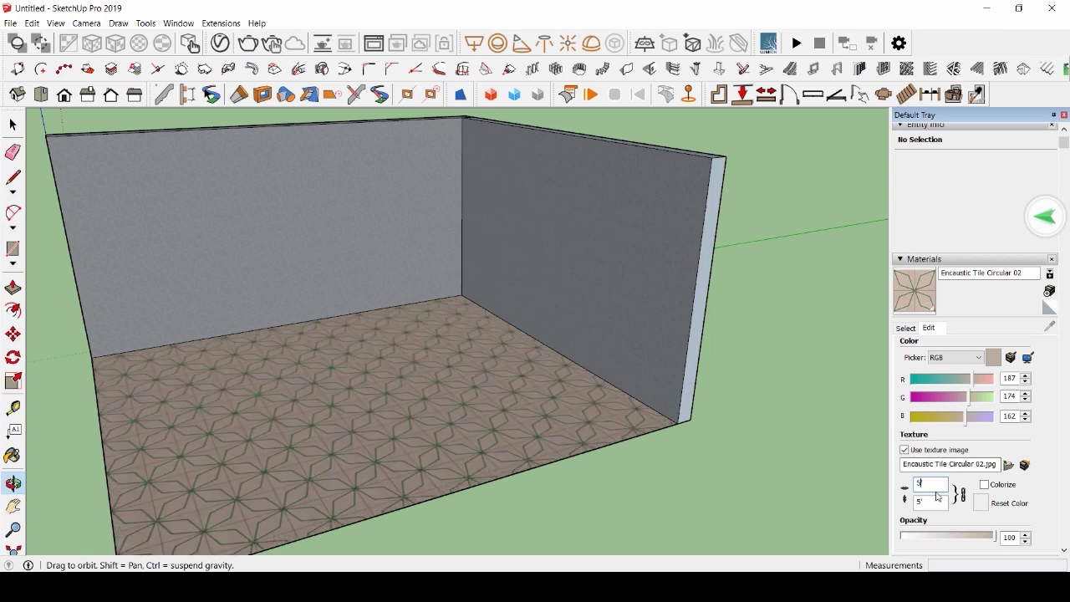
Tint the floor tiles blue-grey (R 132, G 151) and orbit to view the room
drag(393, 304, 655, 312)
drag(970, 378, 961, 399)
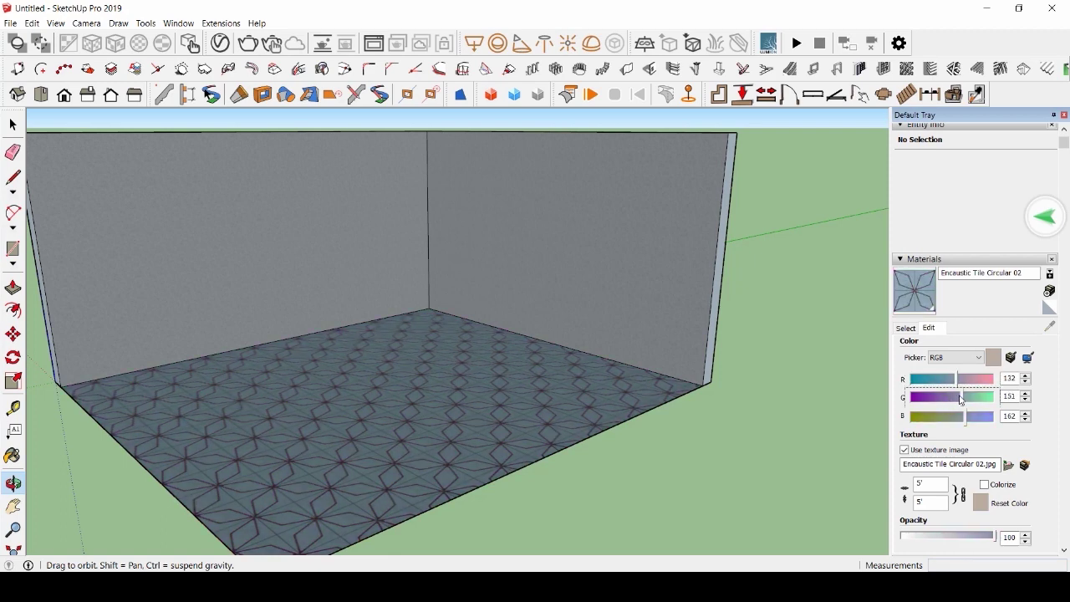
drag(111, 435, 531, 323)
scroll(528, 325, up, 3)
scroll(502, 339, down, 6)
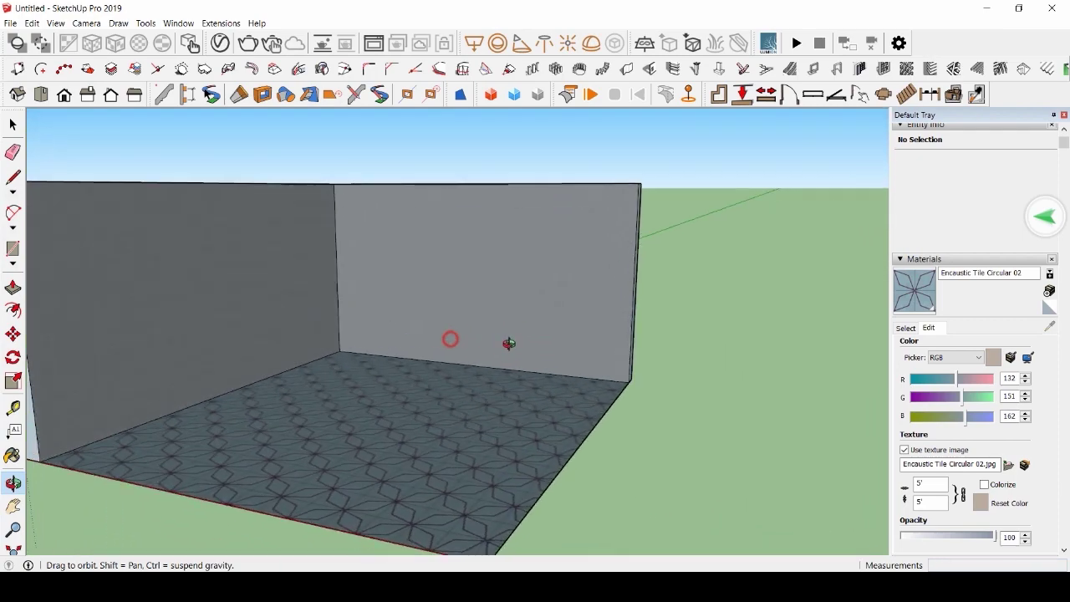
drag(412, 333, 334, 343)
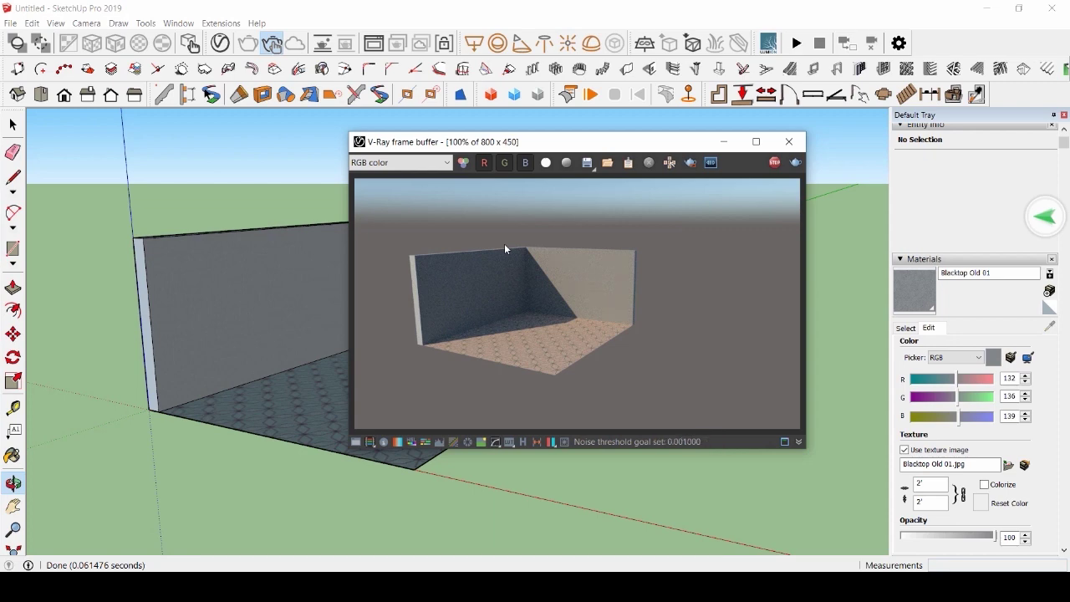
Orbit and zoom the interactive render to a new angle on the room corner
scroll(287, 342, up, 3)
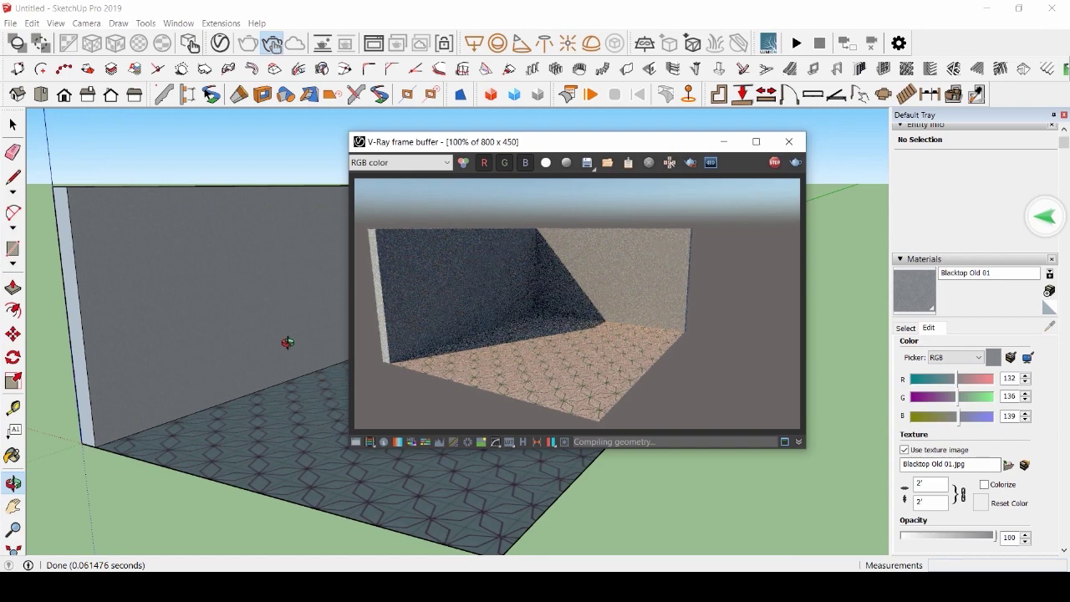
mouse_move(301, 535)
middle_down()
mouse_move(310, 493)
mouse_move(234, 506)
mouse_move(249, 510)
middle_up()
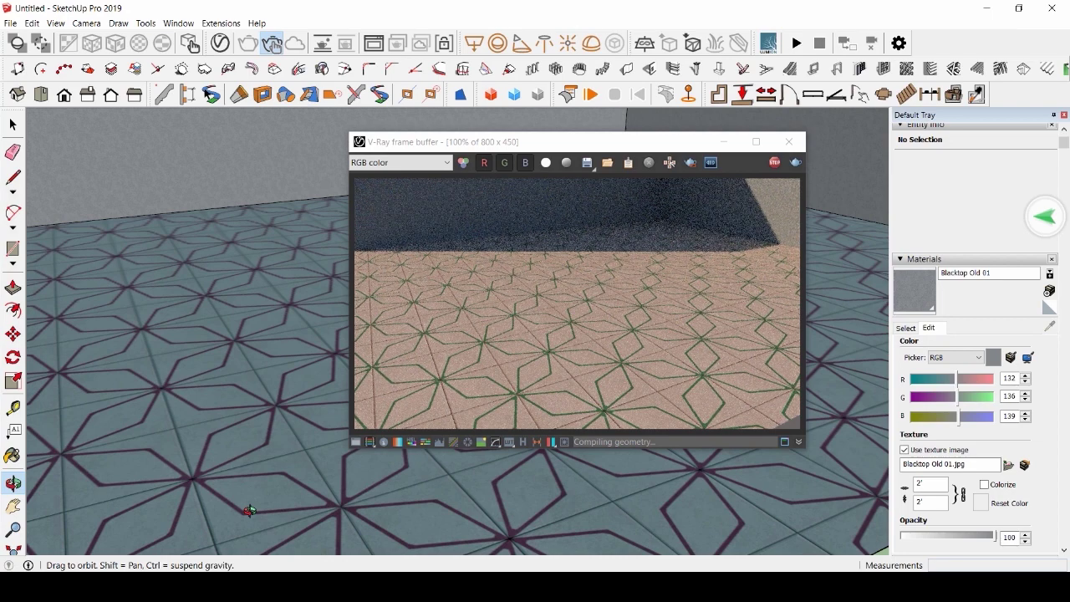
scroll(834, 210, down, 3)
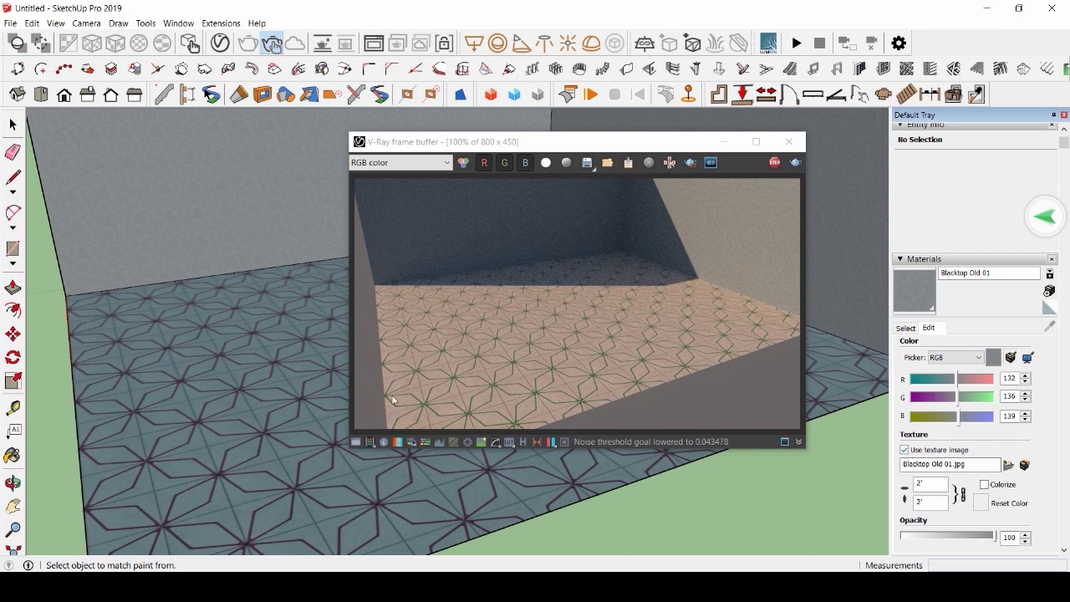
scroll(393, 399, down, 2)
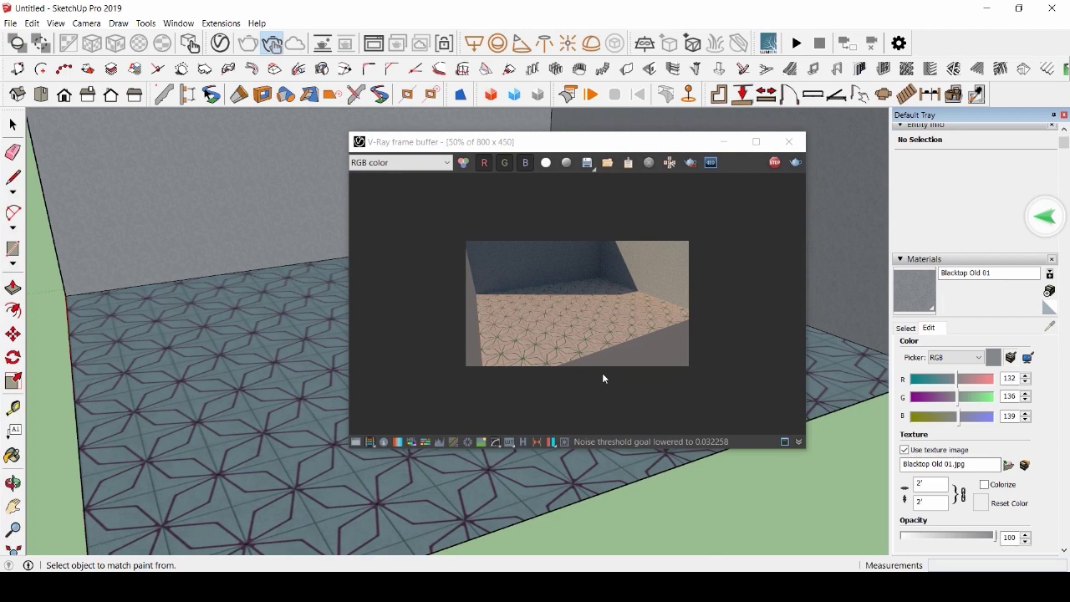
scroll(602, 378, up, 2)
scroll(213, 402, up, 2)
mouse_move(220, 407)
middle_down()
mouse_move(661, 337)
mouse_move(172, 430)
middle_up()
scroll(660, 338, down, 1)
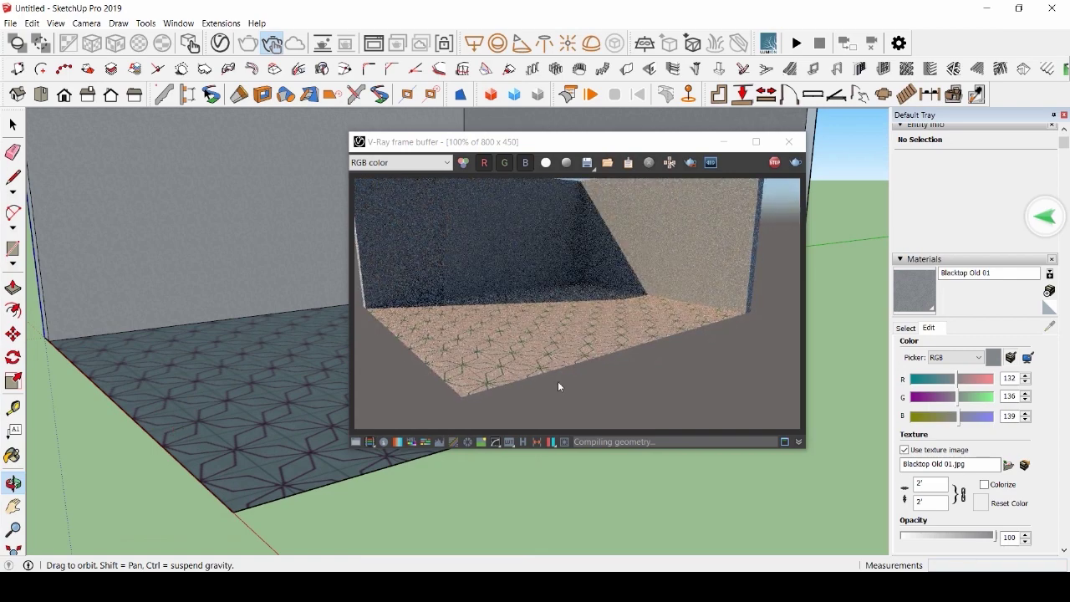
Turn on shadows and set the shadow time to 12:19
scroll(986, 351, down, 10)
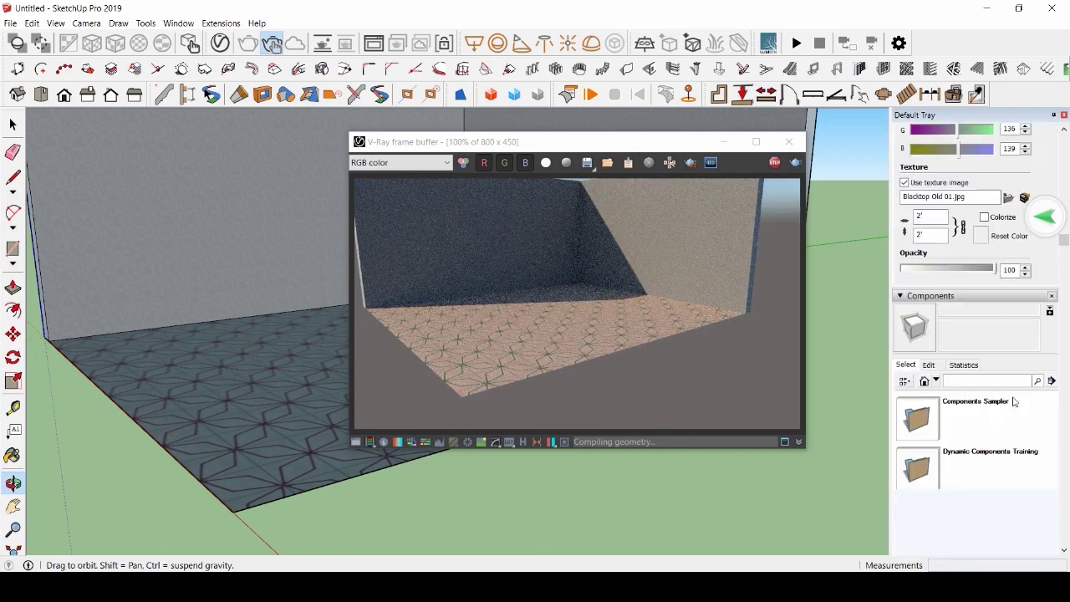
scroll(911, 418, down, 5)
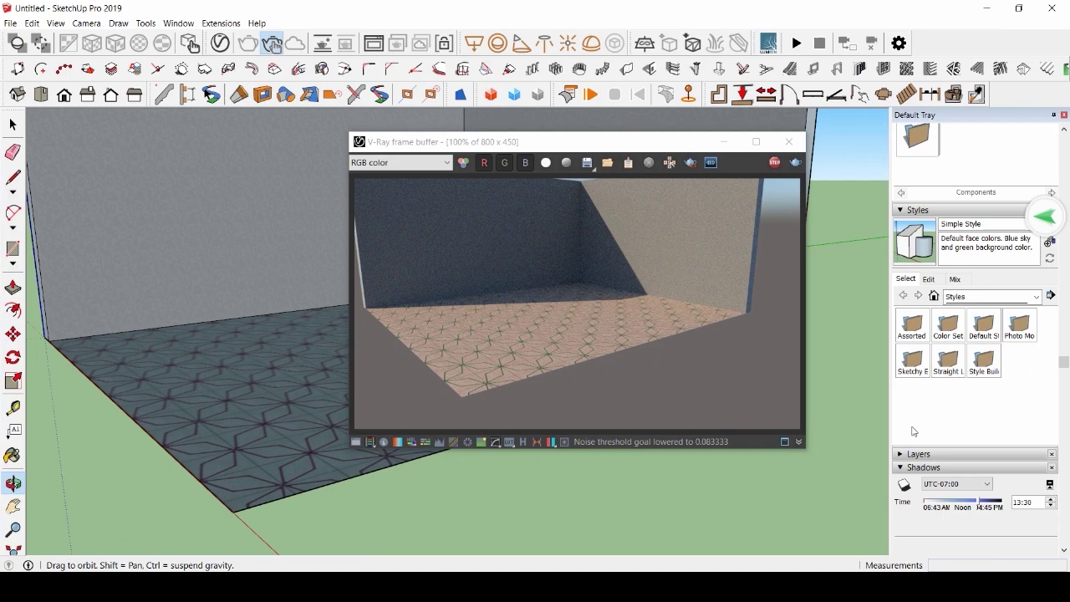
click(901, 334)
click(900, 334)
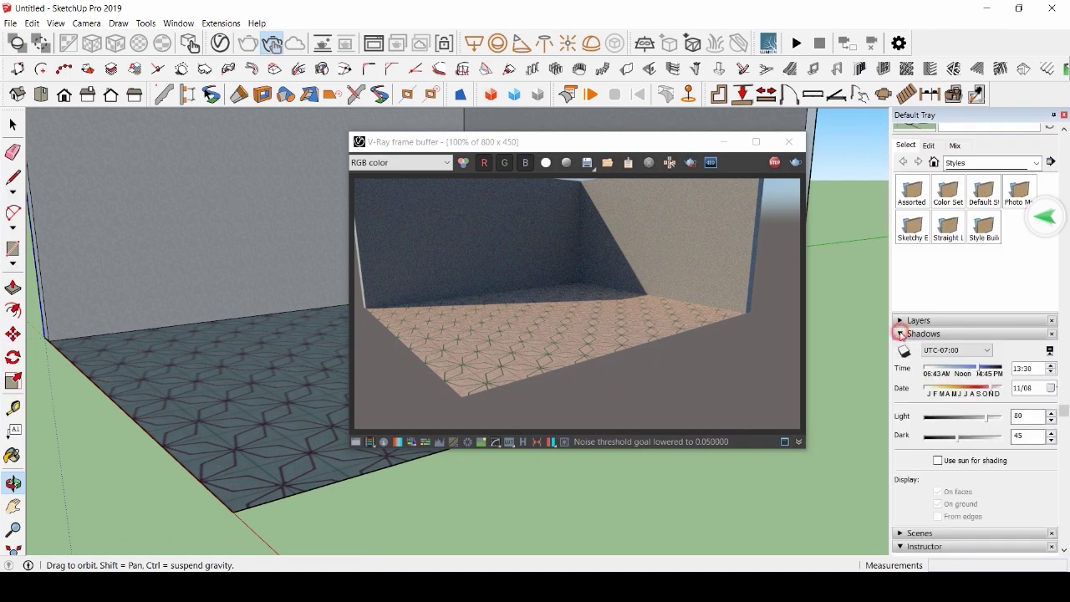
mouse_move(980, 372)
mouse_down()
mouse_move(969, 373)
mouse_move(1004, 373)
mouse_move(972, 373)
mouse_up()
click(903, 351)
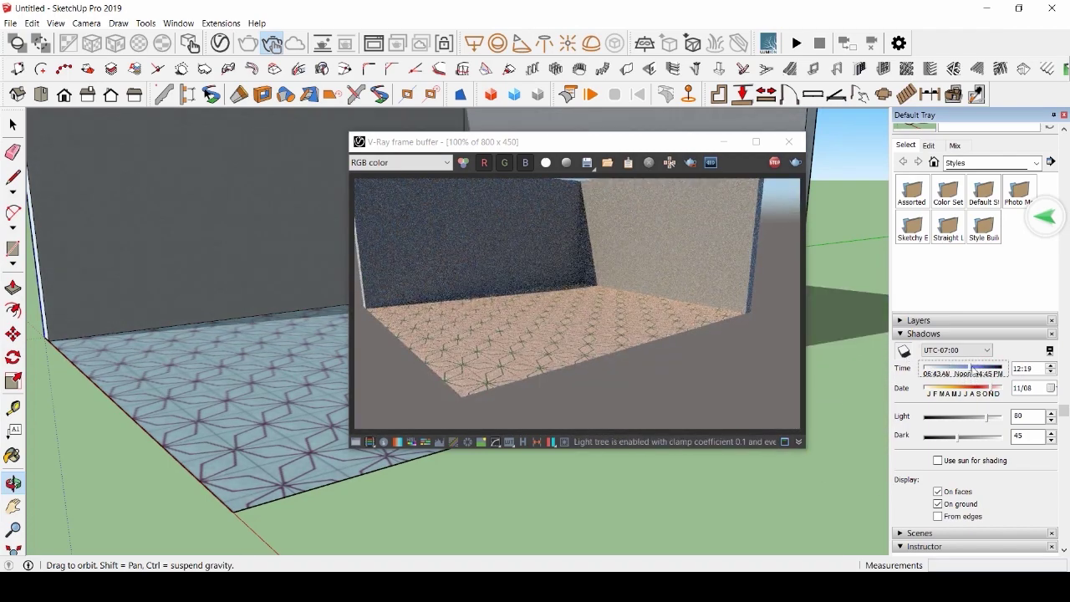
Set the shadow date to 07/03 and the Light intensity to 45
drag(992, 389, 958, 416)
drag(300, 343, 158, 410)
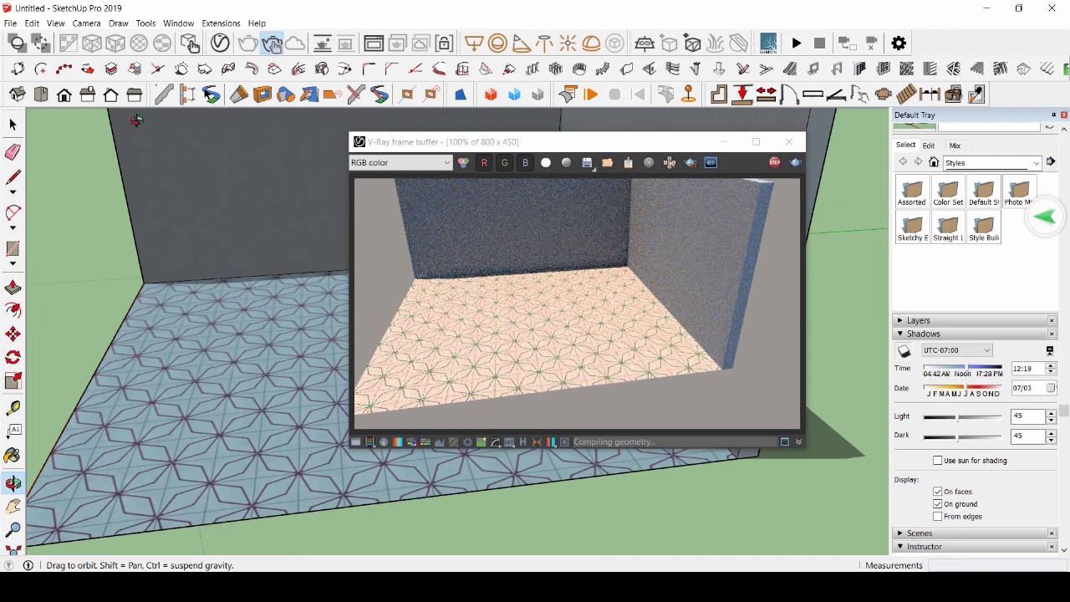
click(179, 22)
Search 3D Warehouse for 'chair'
mouse_move(220, 23)
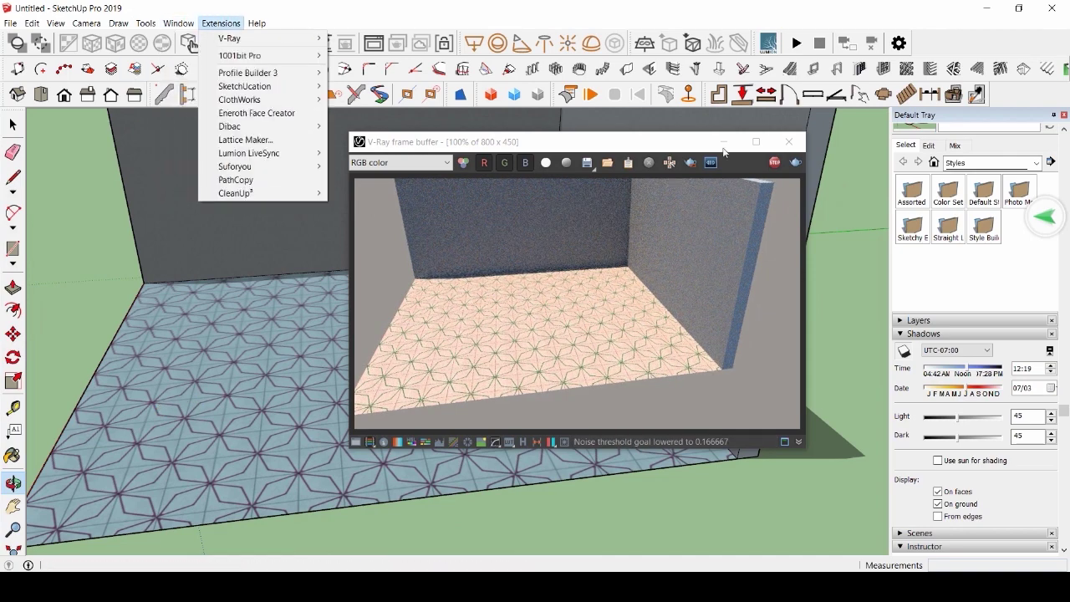
click(209, 111)
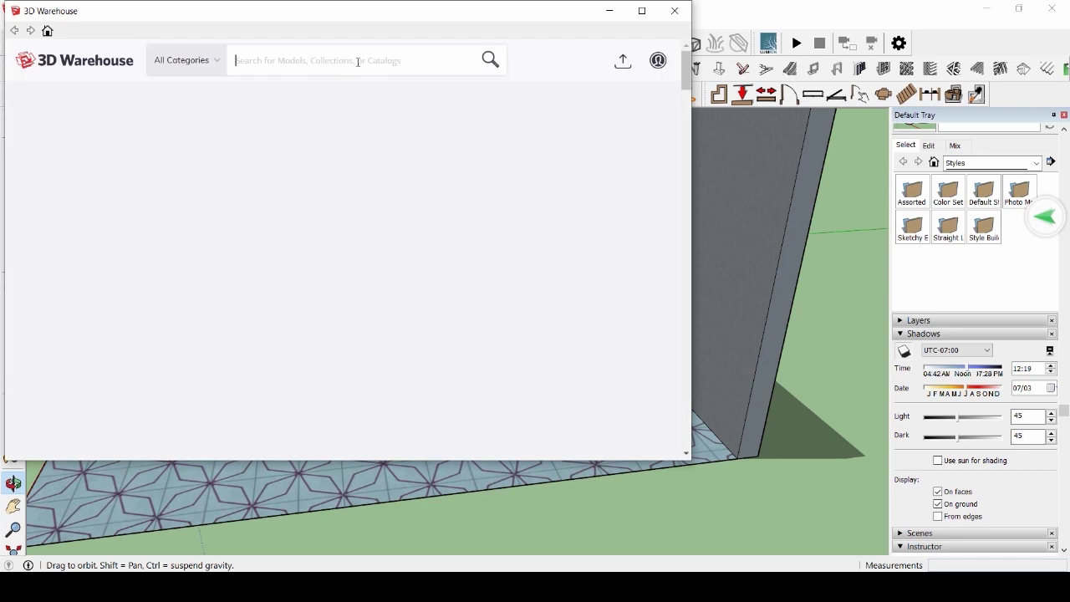
text(chair)
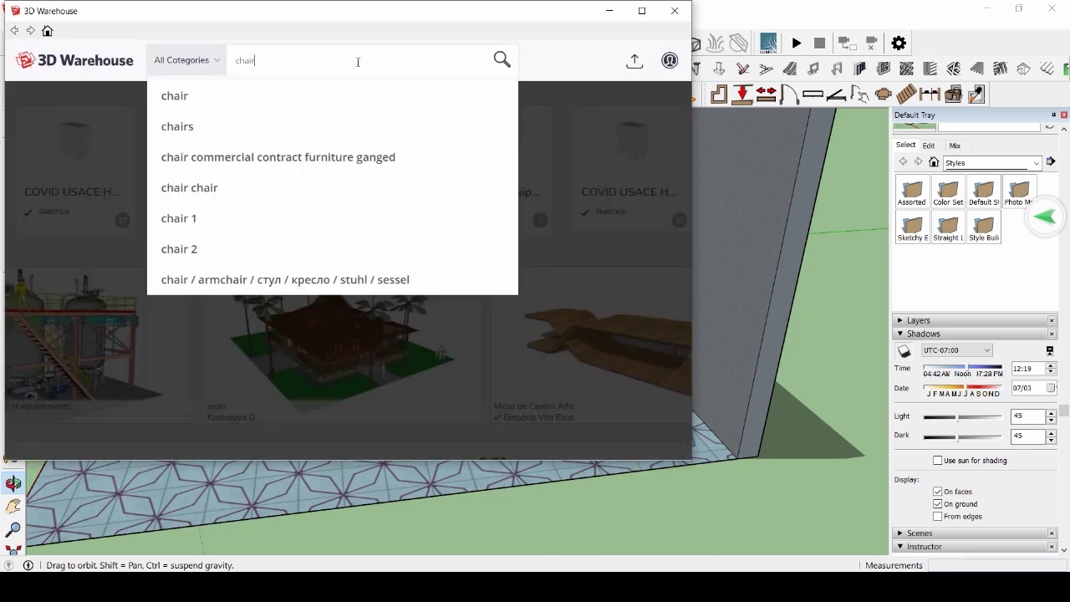
key(Return)
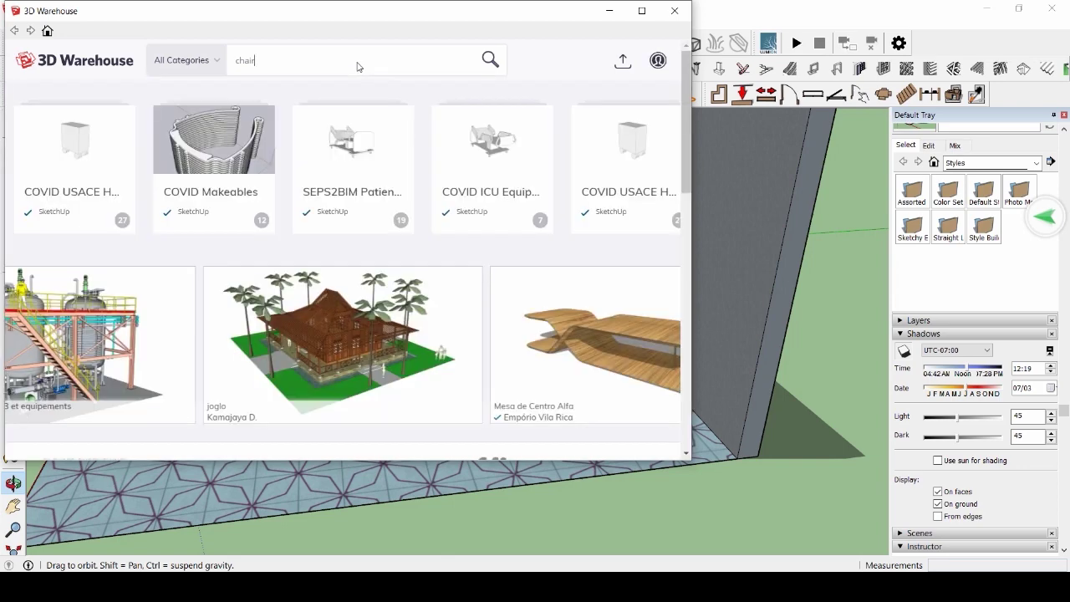
Download the Chair model and place it on the tiled floor
scroll(413, 258, down, 5)
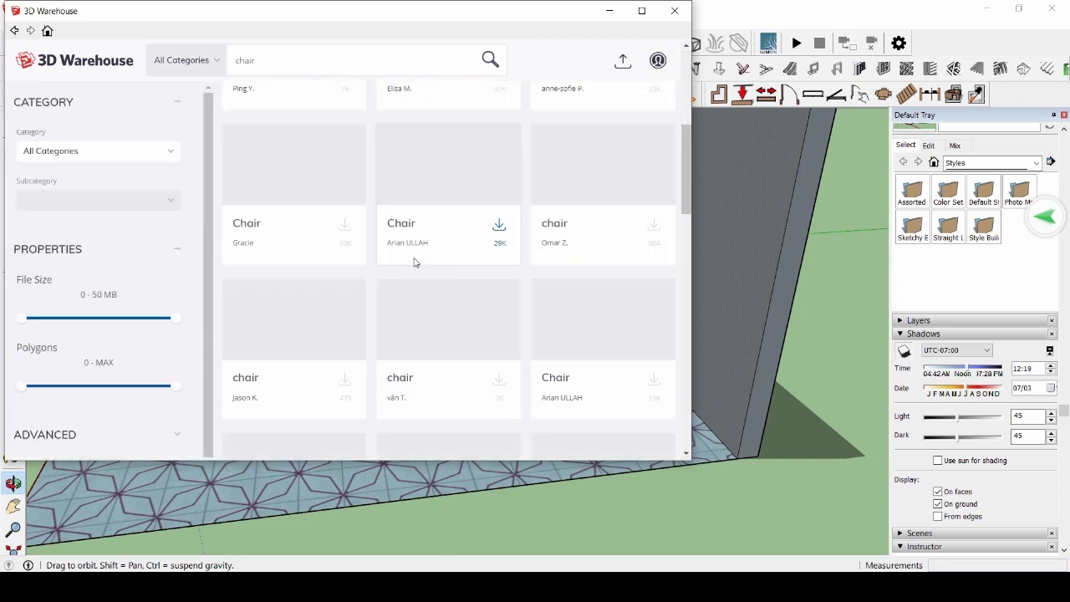
scroll(414, 263, down, 2)
click(293, 159)
click(454, 309)
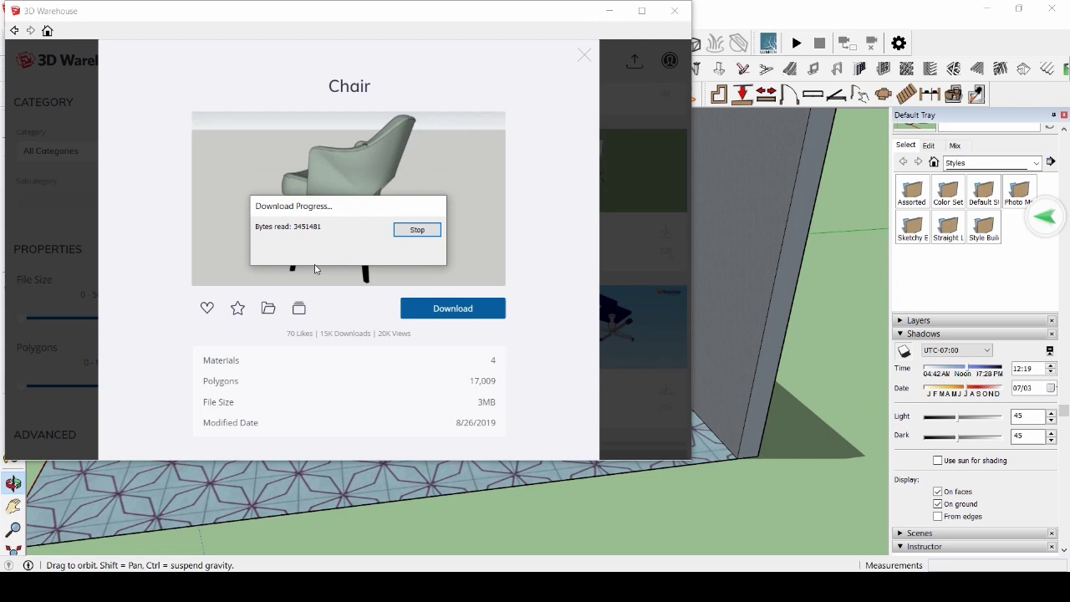
click(335, 317)
click(13, 334)
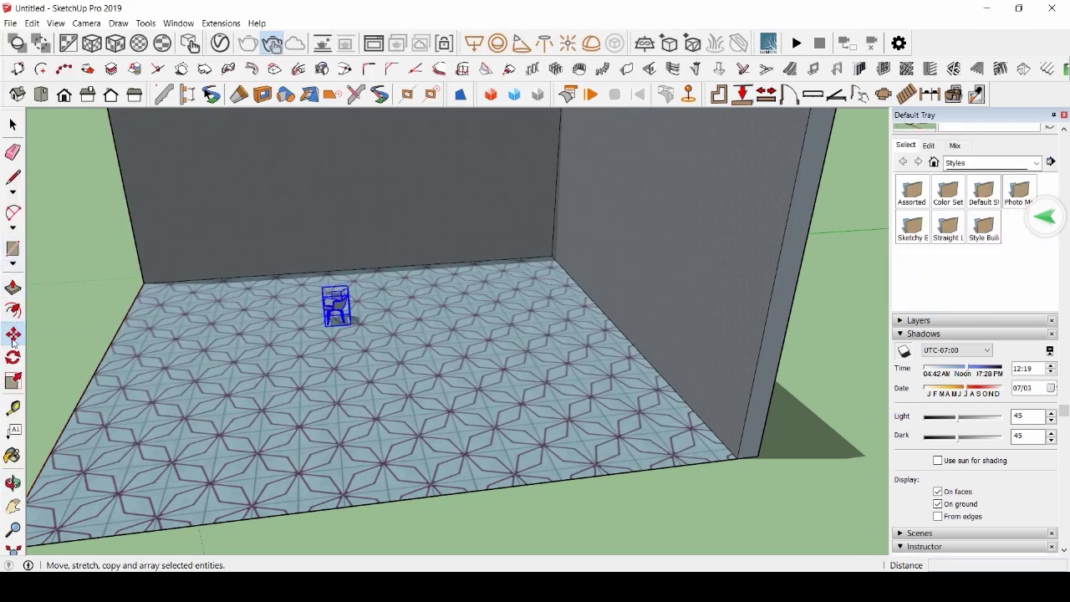
Scale the chair up uniformly by 3.58 and orbit to see it in the room
click(14, 381)
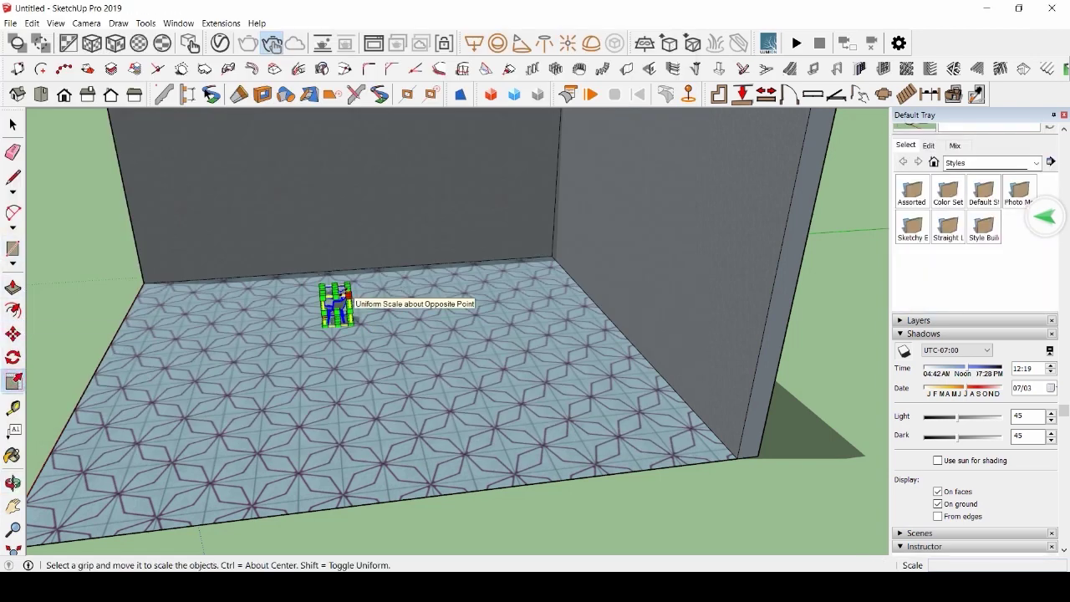
drag(348, 296, 421, 232)
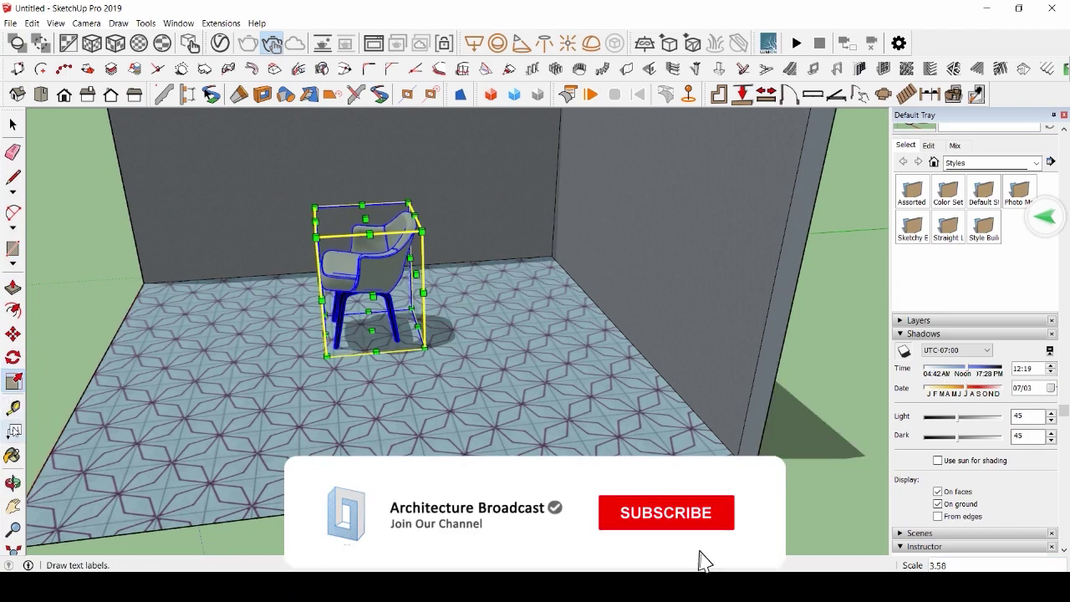
click(13, 483)
drag(84, 418, 348, 315)
scroll(436, 218, up, 2)
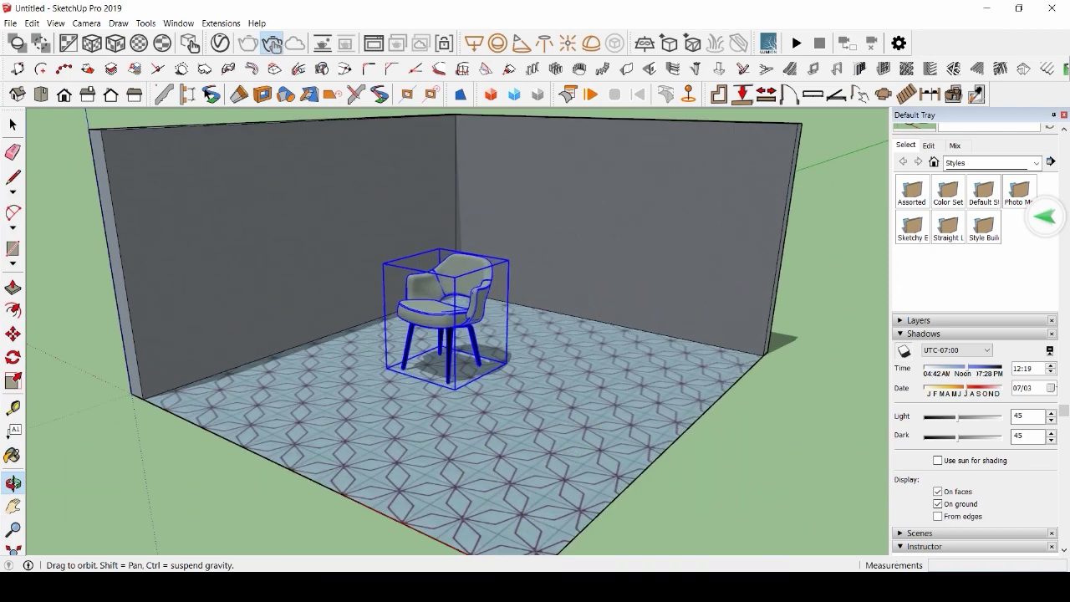
Render interactively with V-Ray, move the shadow time to 10:32, then minimize the frame buffer
click(273, 45)
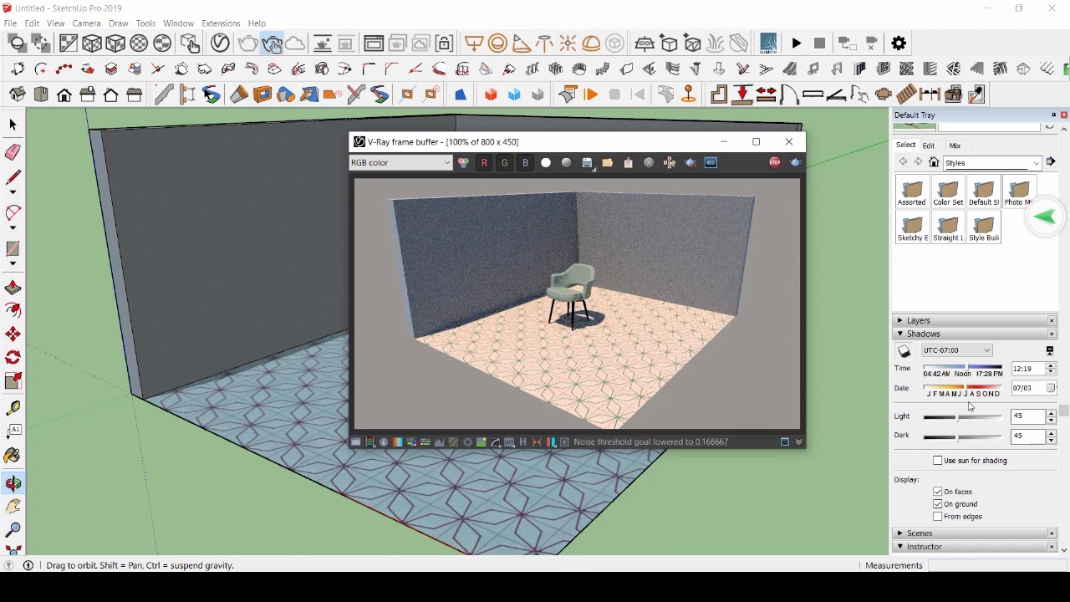
drag(967, 368, 957, 370)
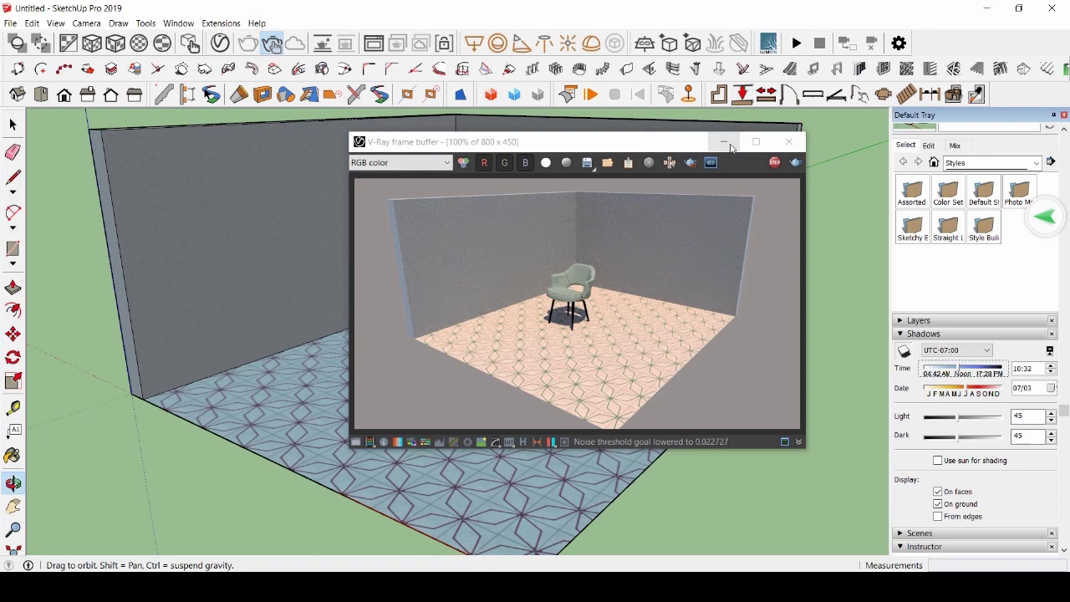
click(726, 144)
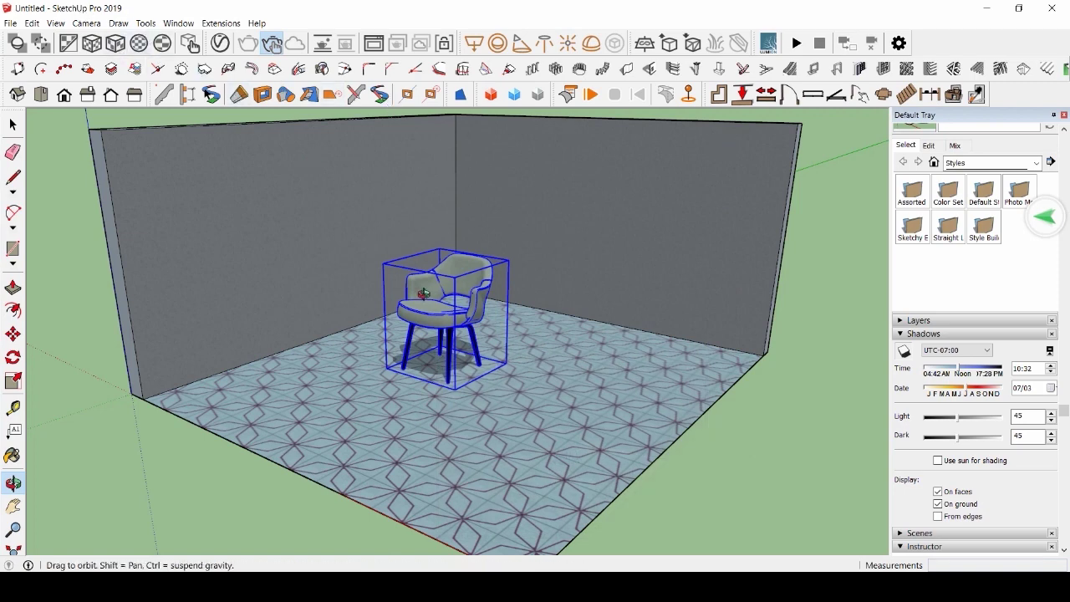
Open the V-Ray Asset Editor's material library and move it aside from the room
click(220, 42)
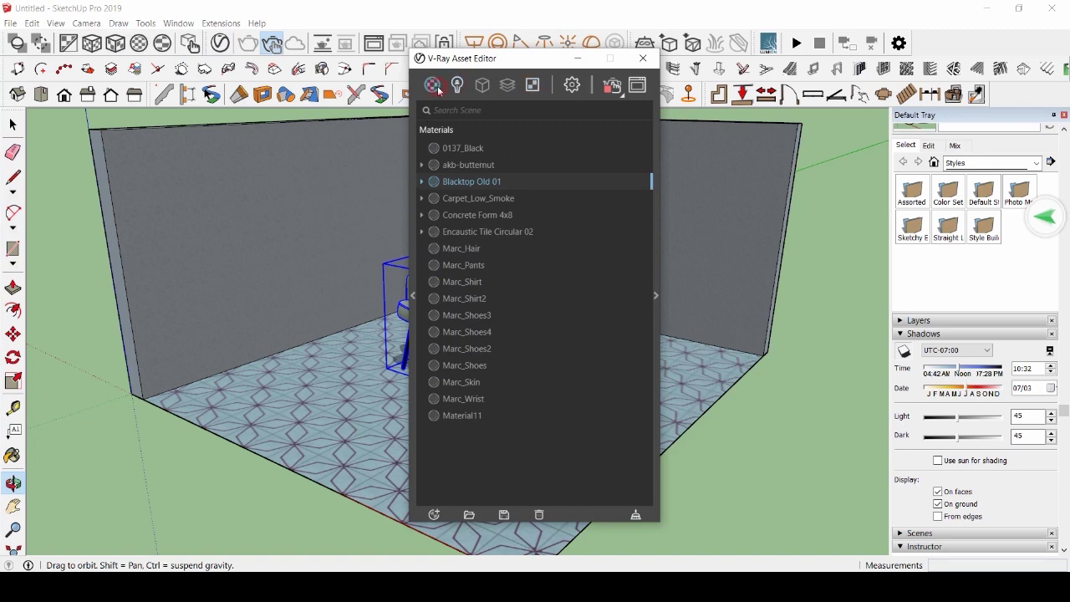
click(413, 265)
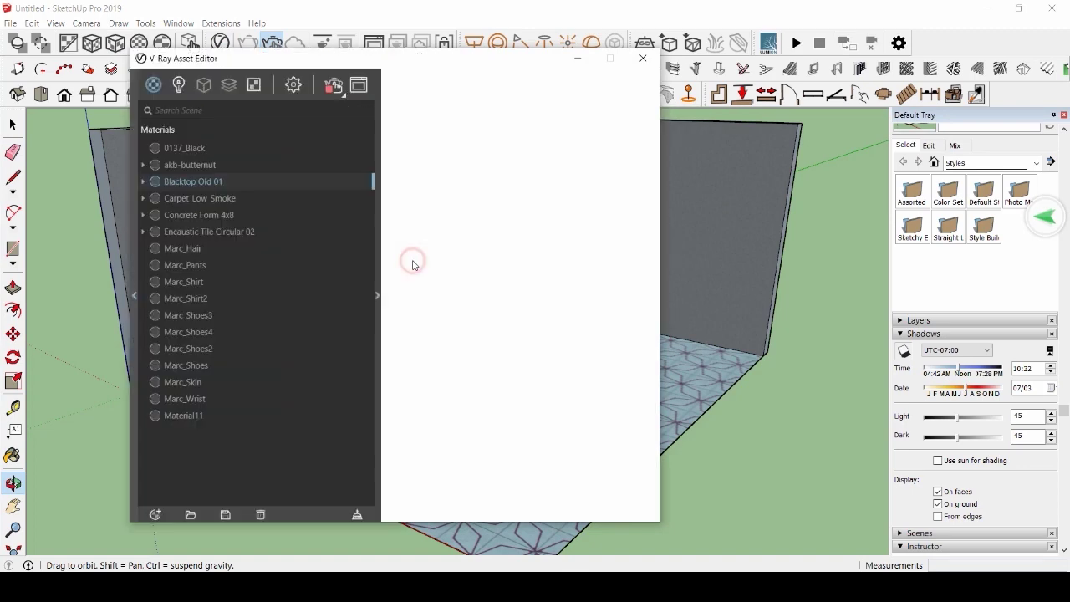
drag(328, 63, 838, 94)
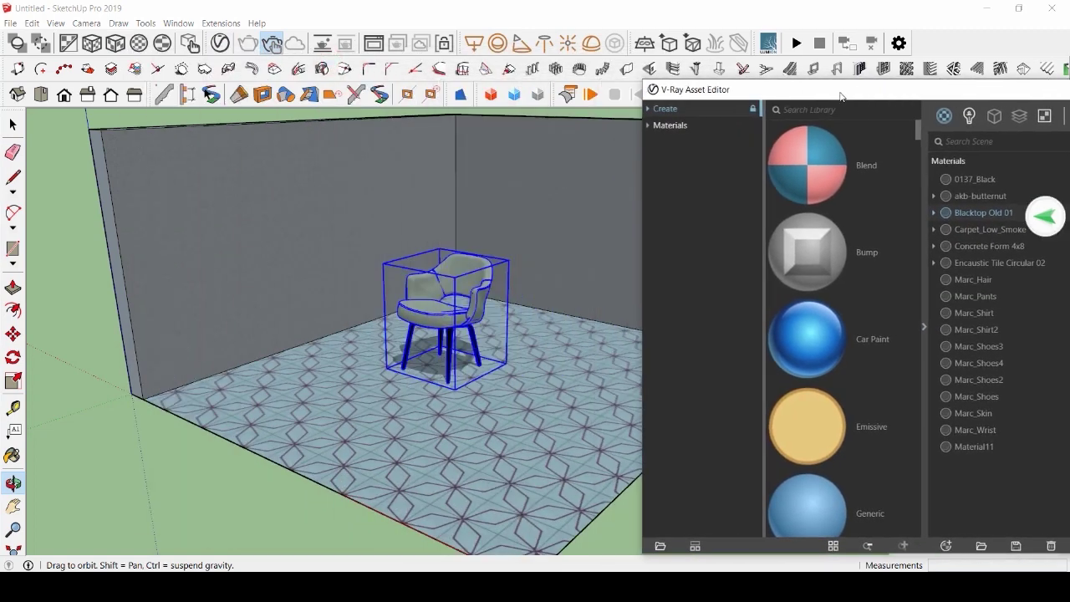
click(651, 127)
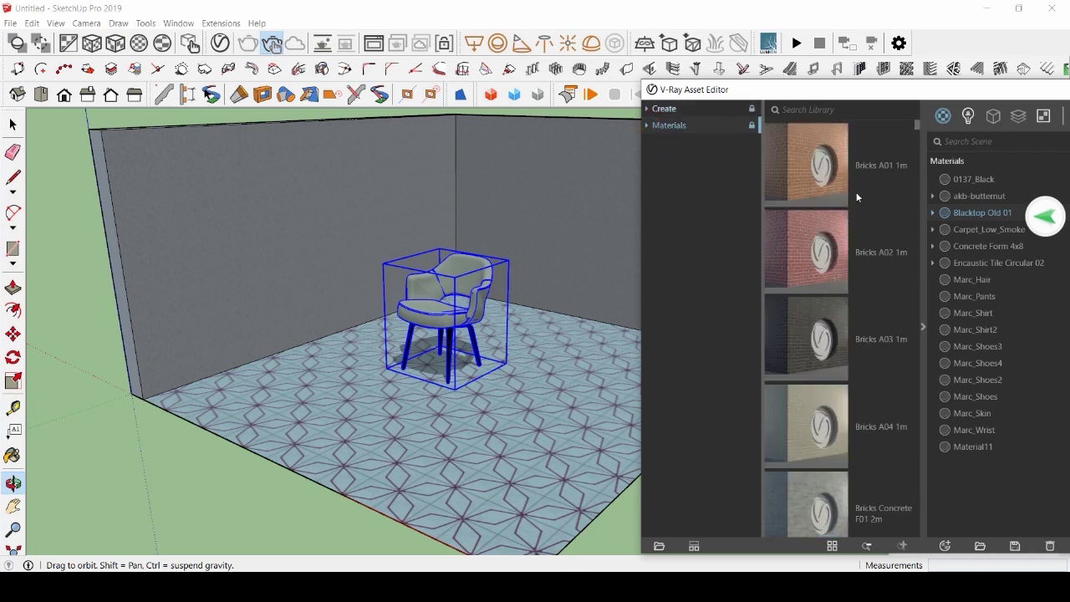
scroll(823, 312, down, 10)
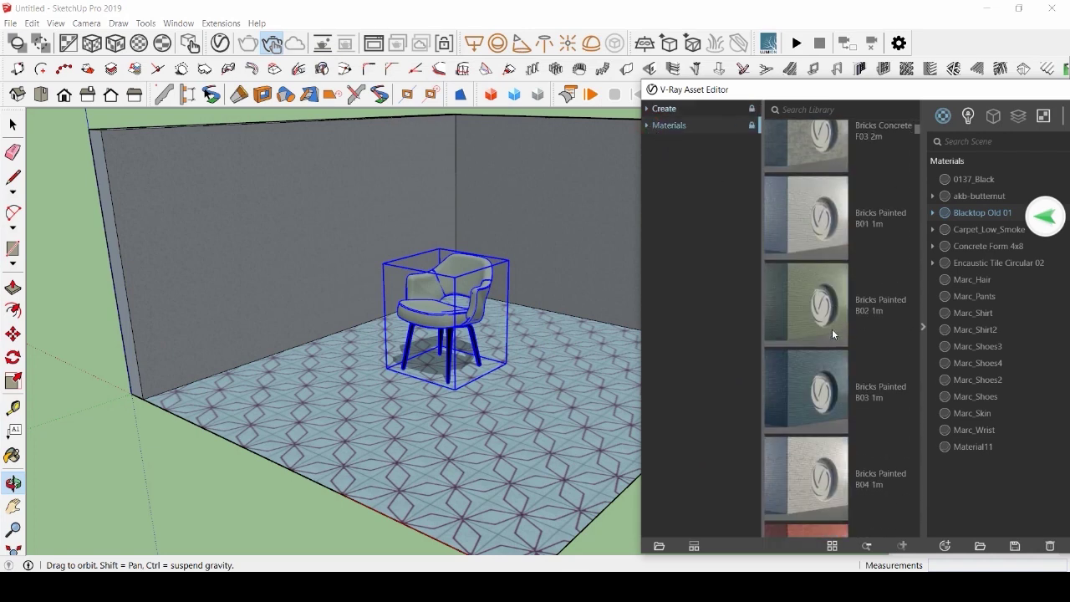
scroll(832, 329, down, 4)
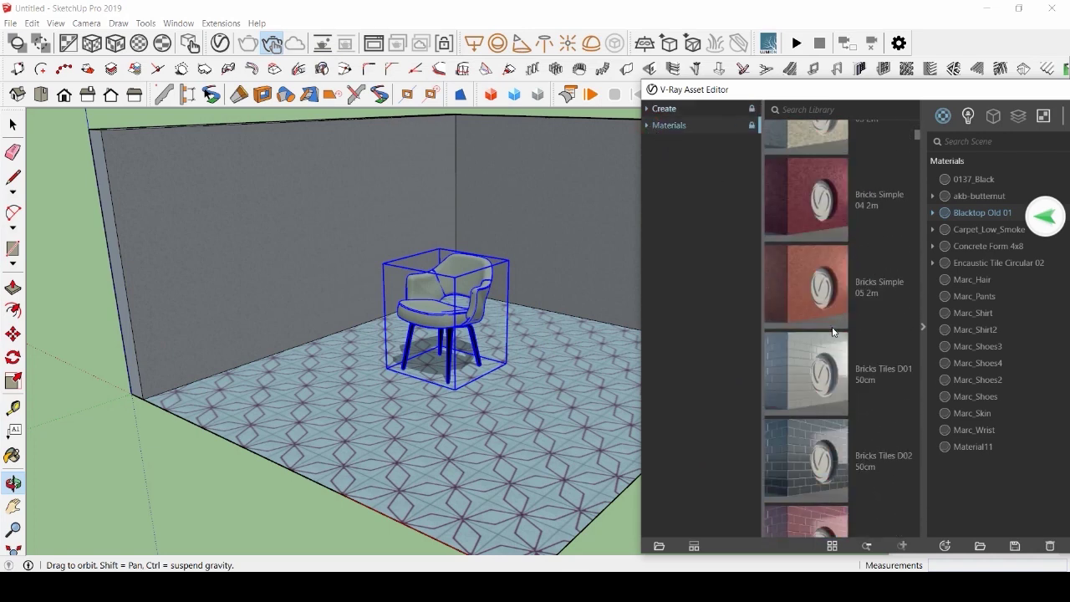
Drag Stucco I01 Color 50cm from WallPaint & Wallpaper into the Scene materials
click(648, 126)
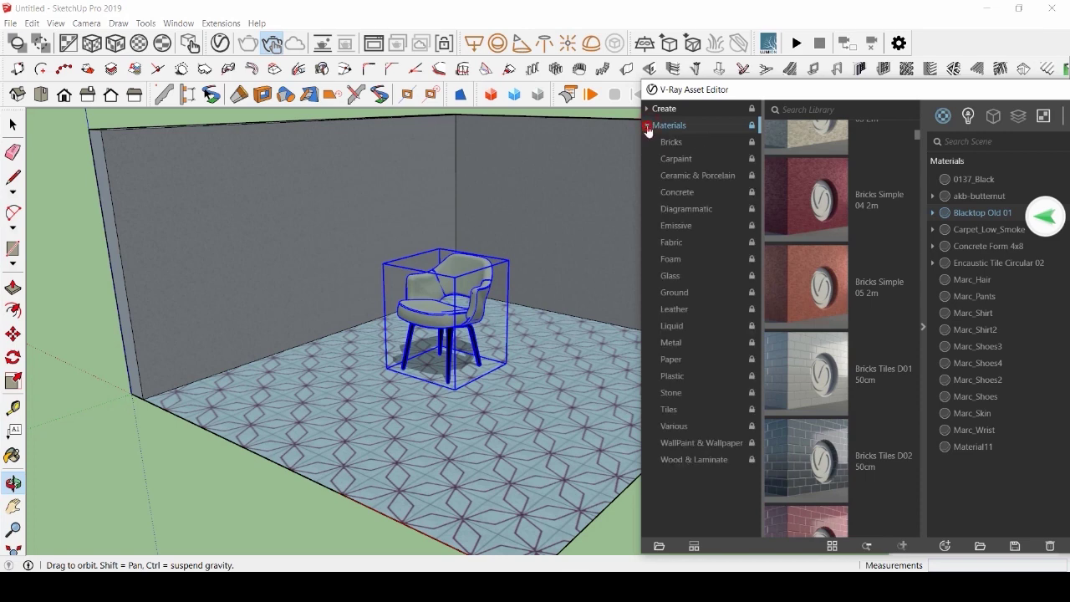
click(691, 195)
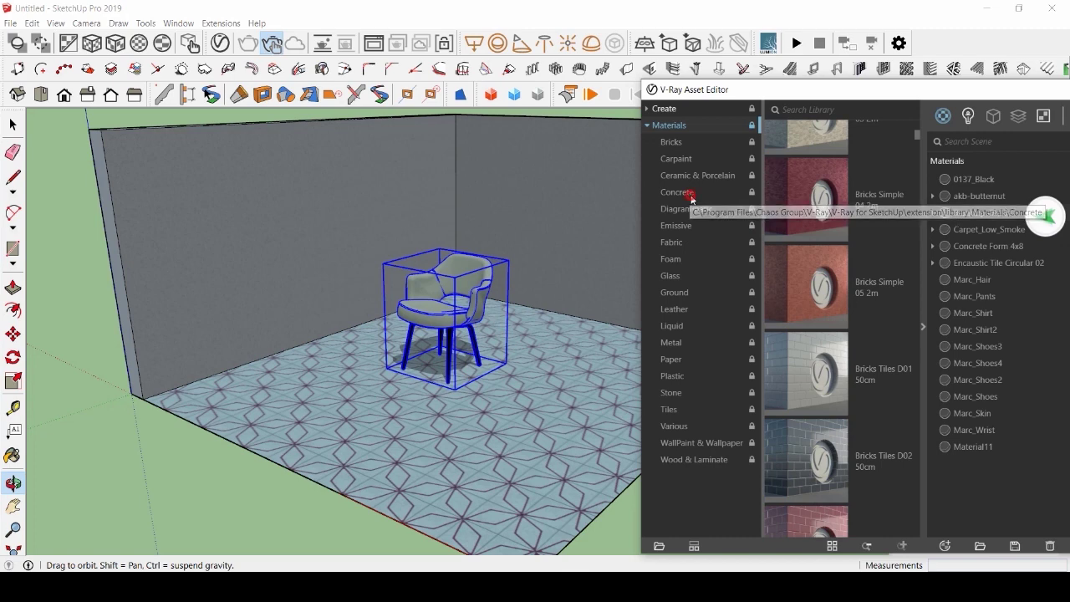
click(700, 443)
scroll(824, 332, down, 10)
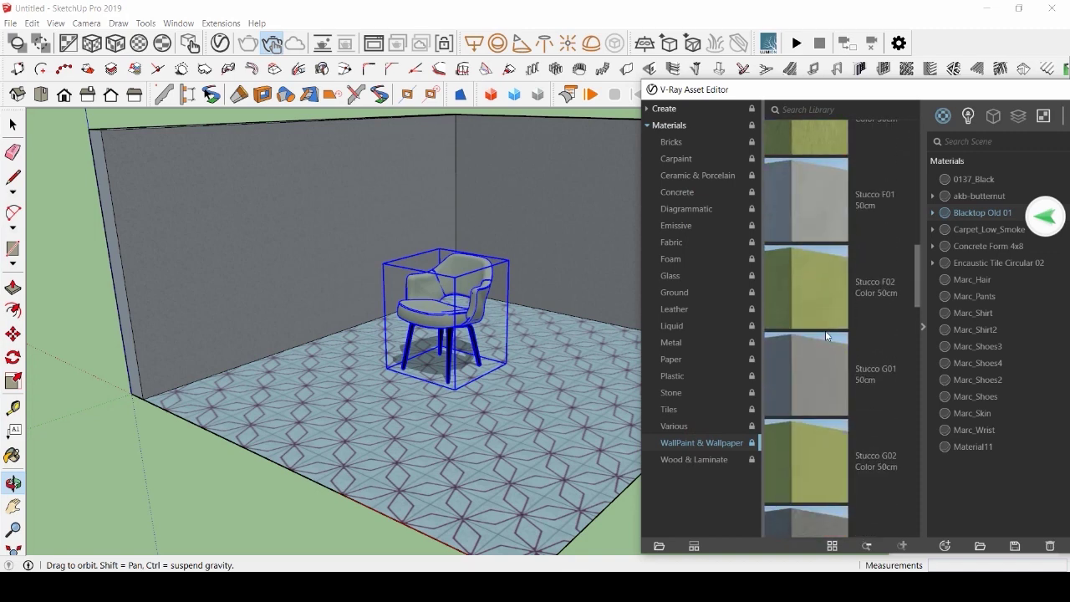
scroll(828, 319, down, 5)
click(830, 248)
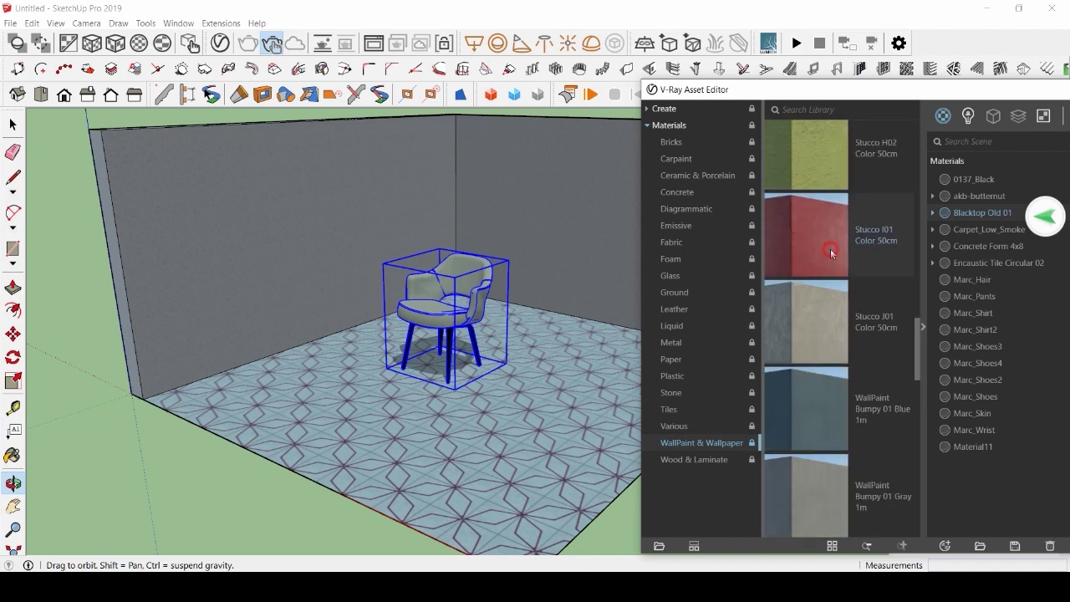
drag(839, 259, 489, 239)
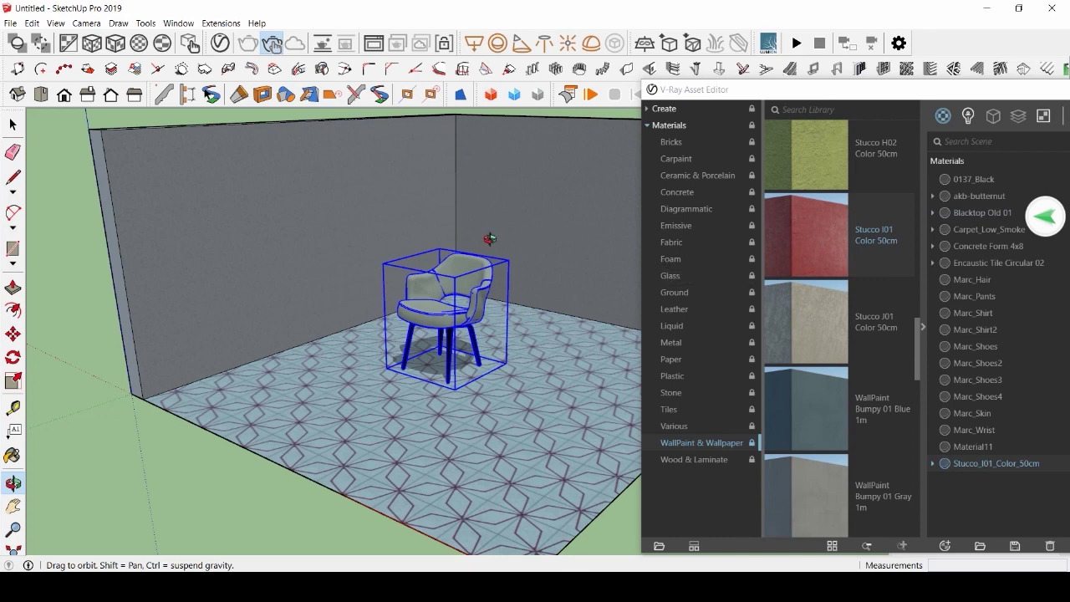
Paint the back and right walls with Stucco I01 Color 50cm
click(12, 455)
click(261, 283)
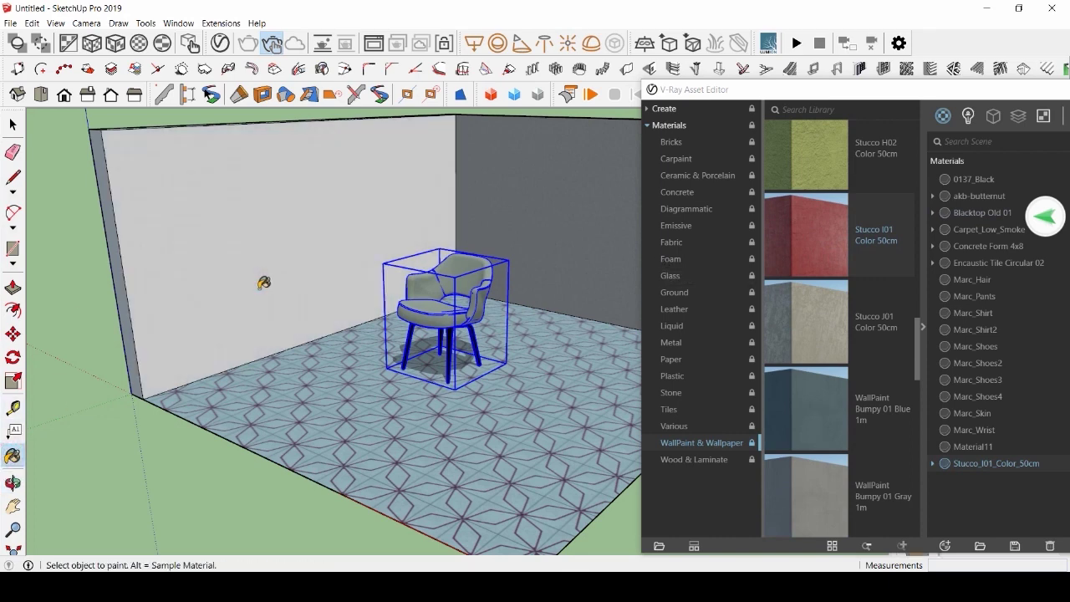
click(518, 234)
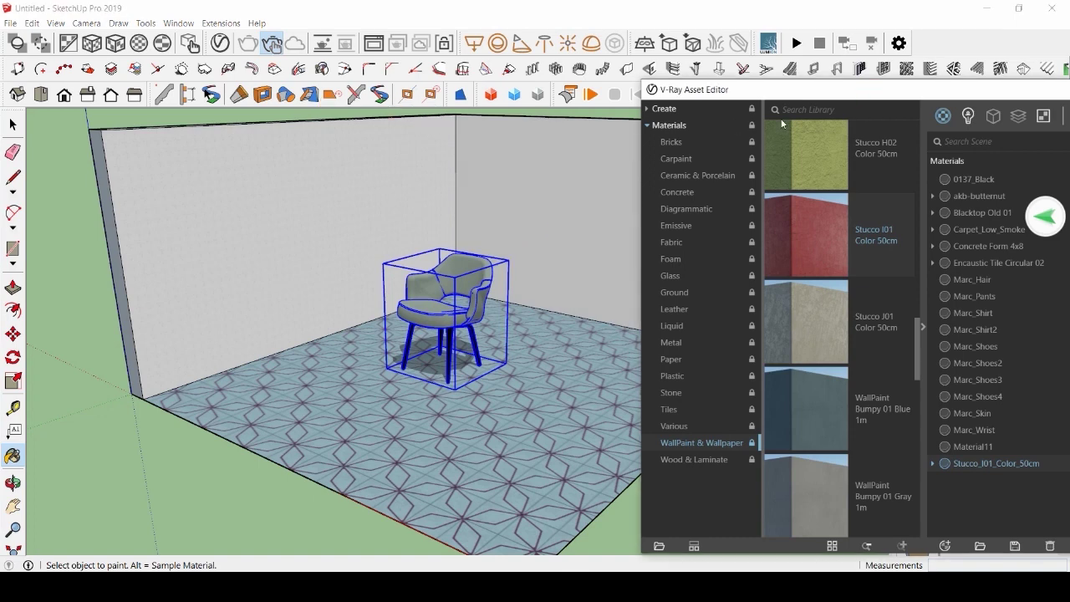
Float and hide the Asset Editor, then check the red stucco walls in the V-Ray render
drag(834, 97, 216, 125)
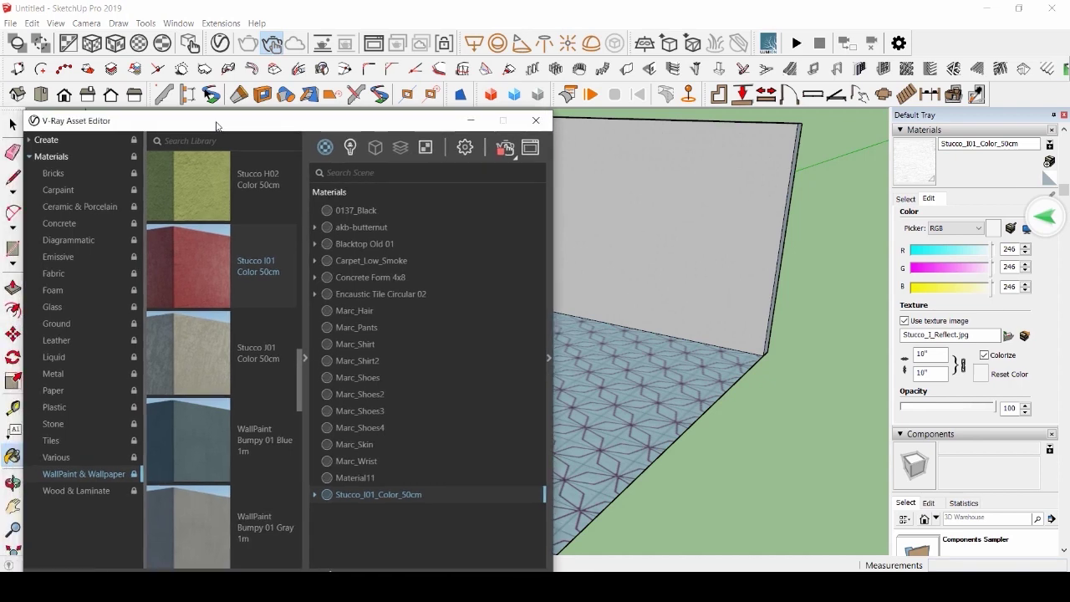
click(470, 122)
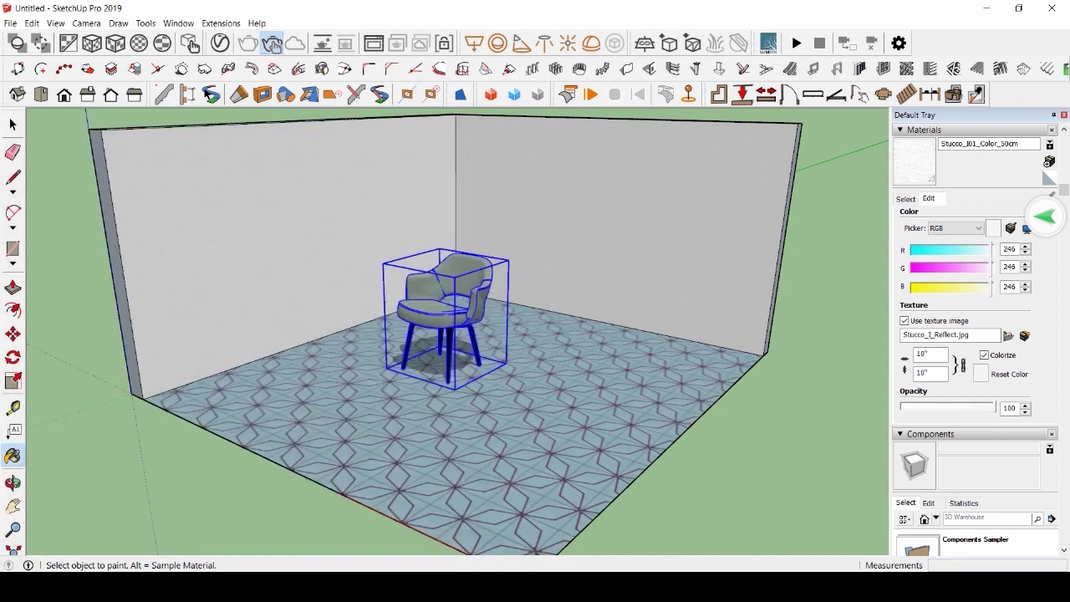
click(590, 520)
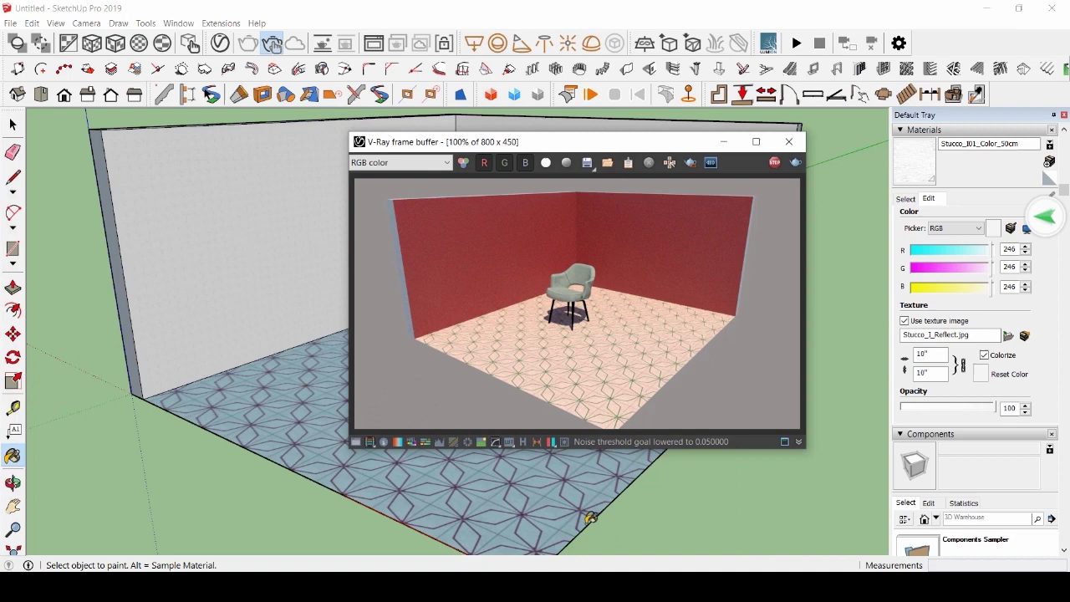
scroll(234, 218, up, 6)
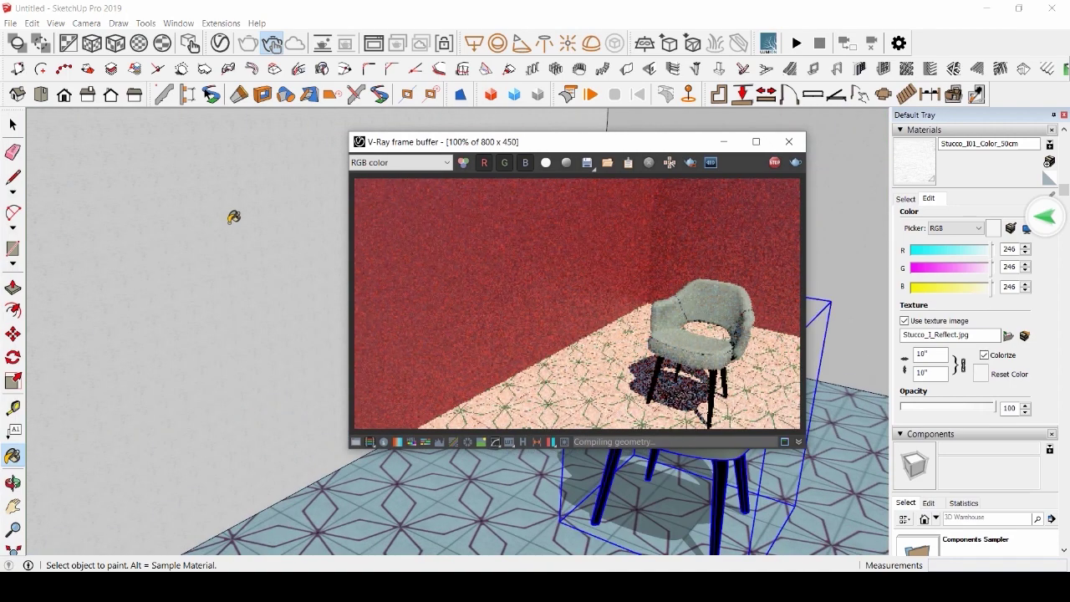
scroll(237, 217, down, 6)
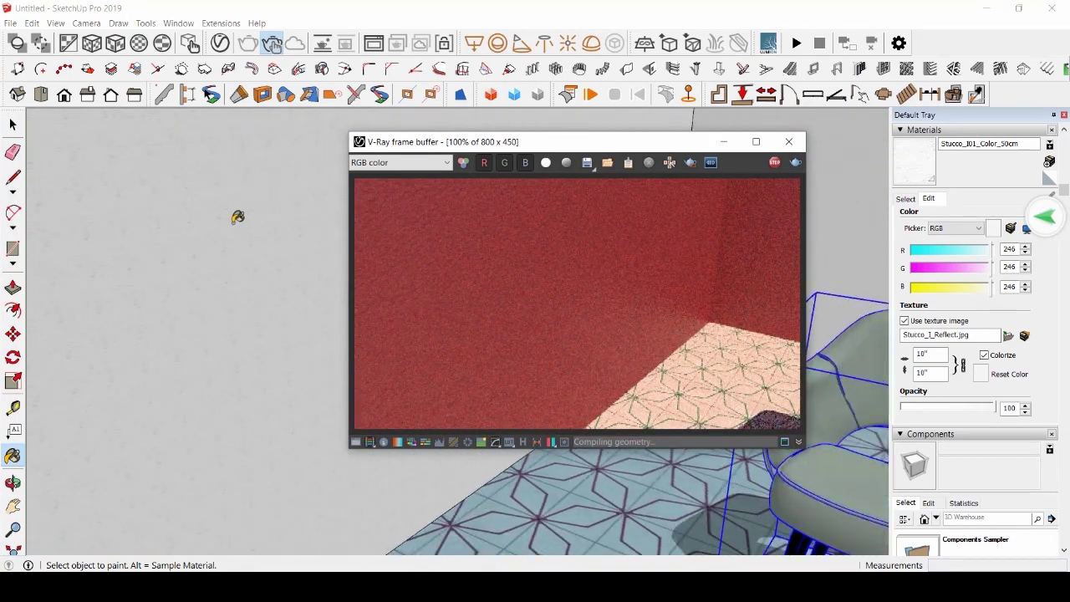
scroll(240, 218, down, 2)
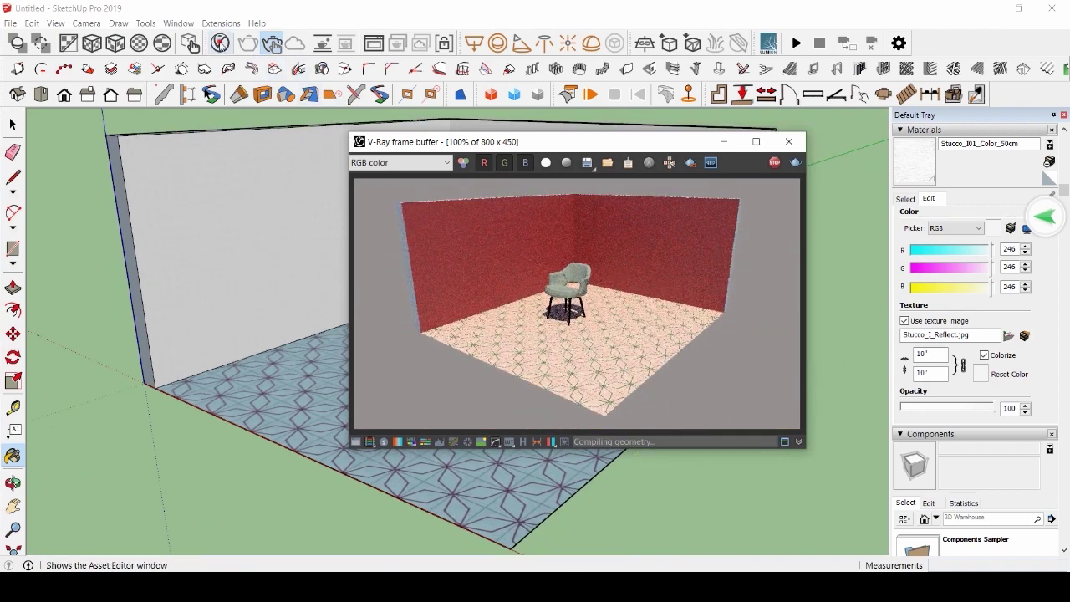
click(220, 42)
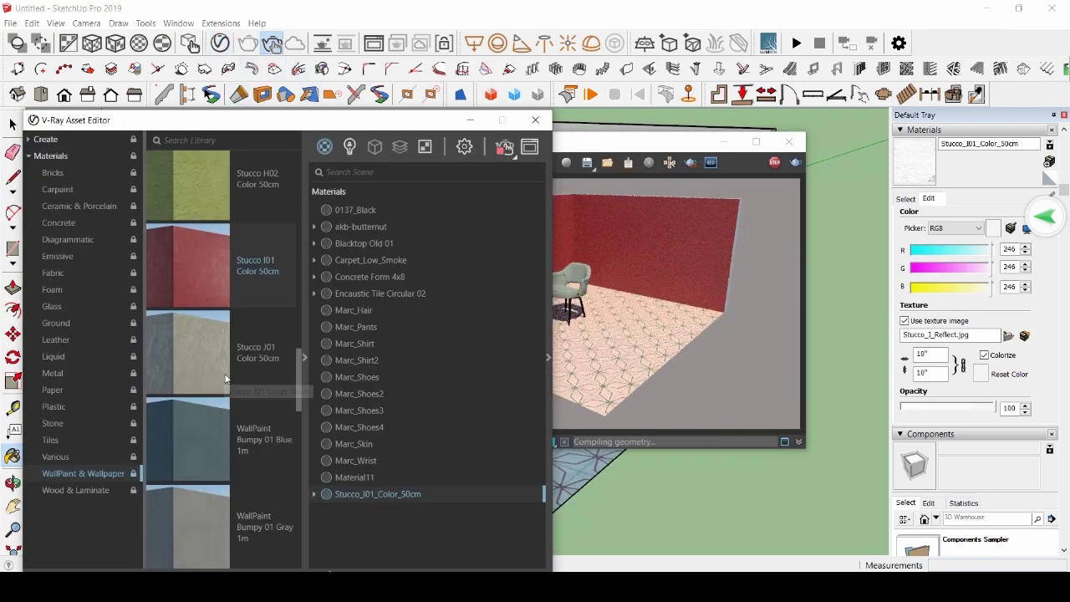
Add WallPaint Bumpy 01 Gray to the scene and paint the back wall with it
scroll(224, 385, down, 3)
scroll(216, 301, up, 1)
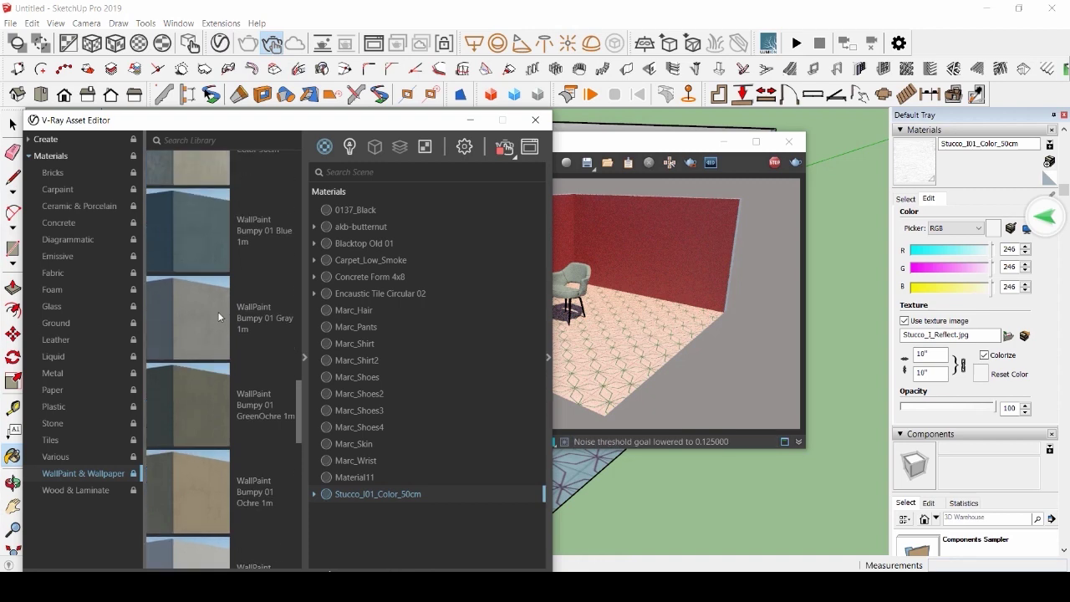
click(219, 316)
right_click(226, 309)
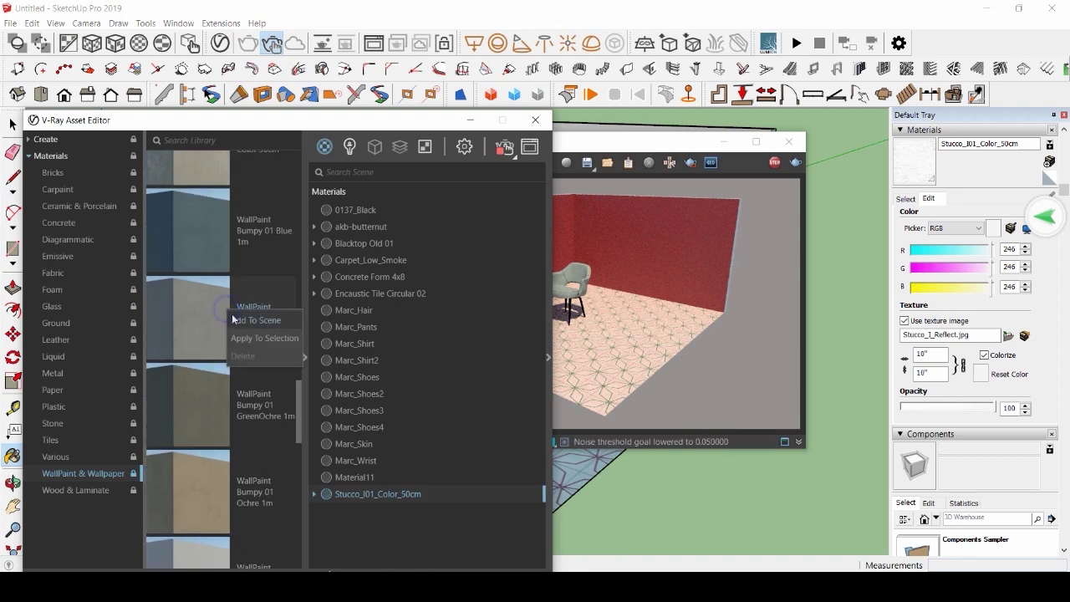
click(251, 317)
click(650, 152)
Paint the left wall grey as well and check the grey walls in the live render
click(534, 120)
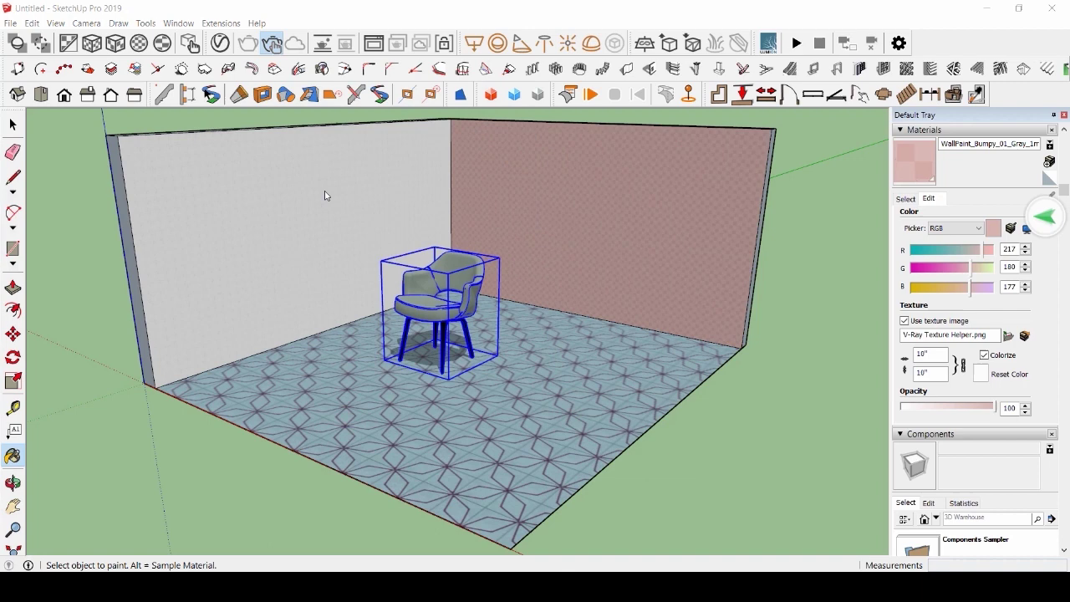
click(330, 184)
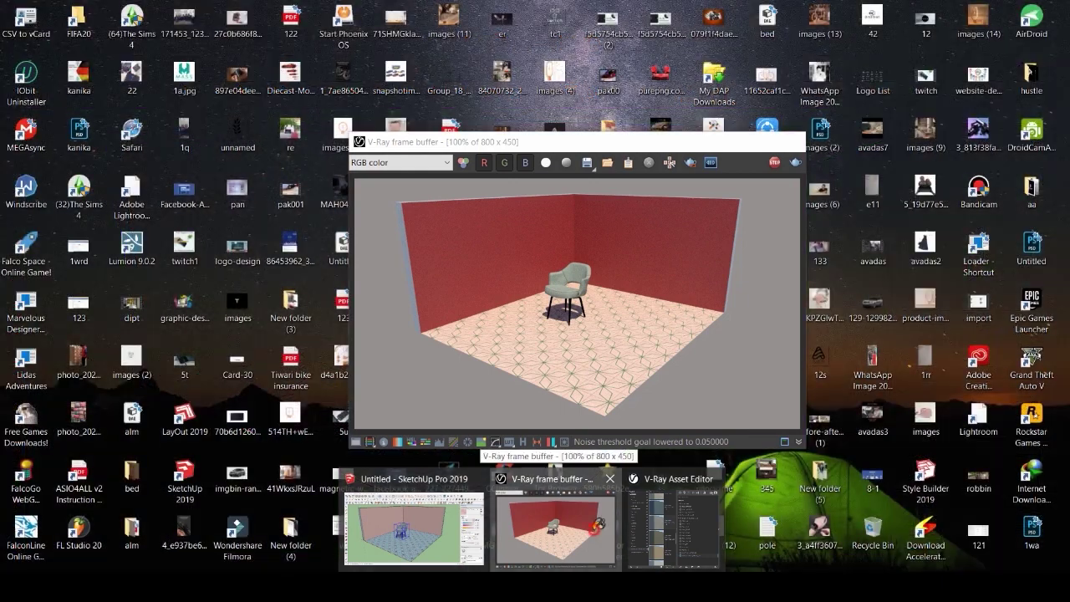
click(595, 526)
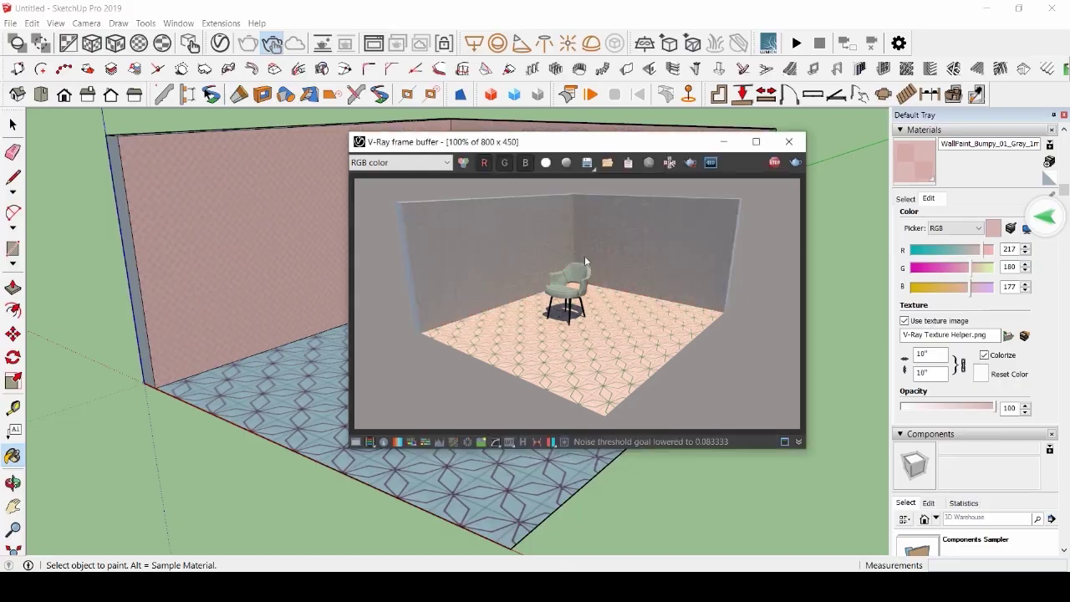
click(220, 43)
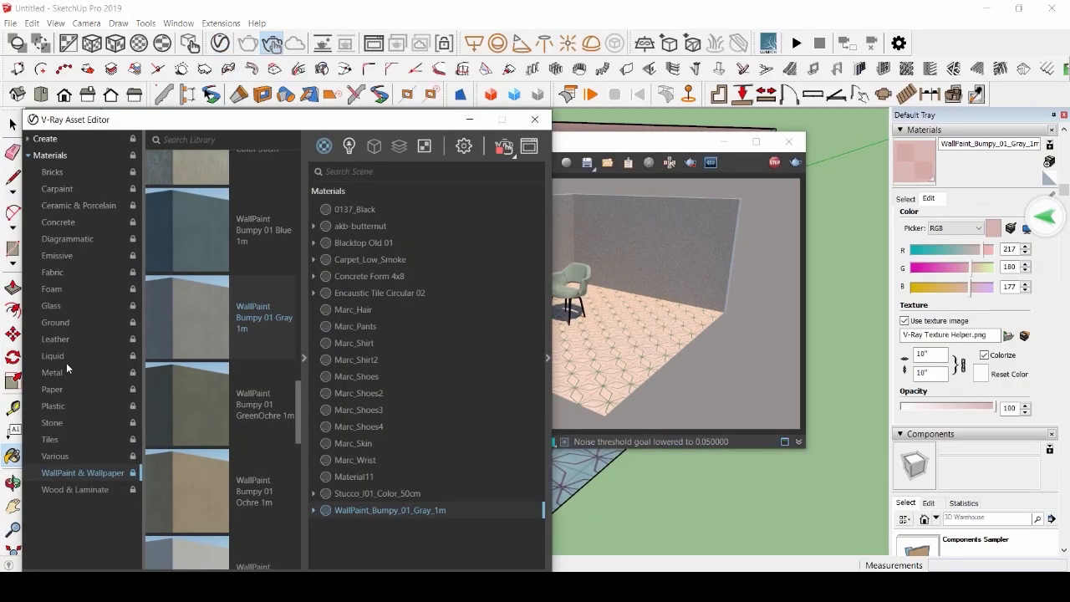
Drag Tiles C 150cm from the Tiles category into the model and paint the walls with it
click(56, 442)
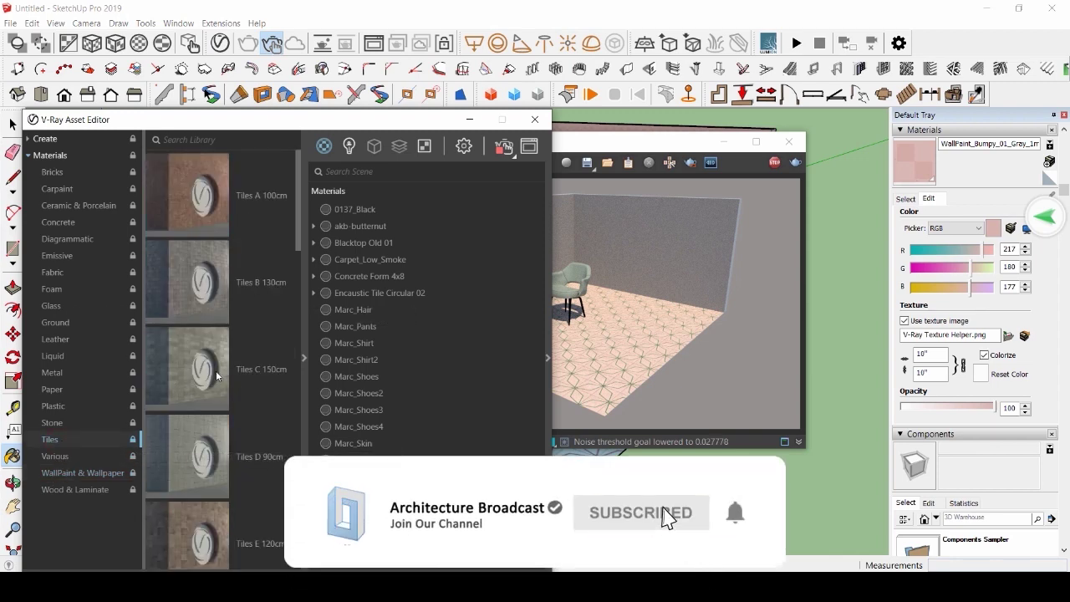
mouse_move(217, 376)
mouse_down()
mouse_move(224, 351)
mouse_move(693, 170)
mouse_up()
click(389, 172)
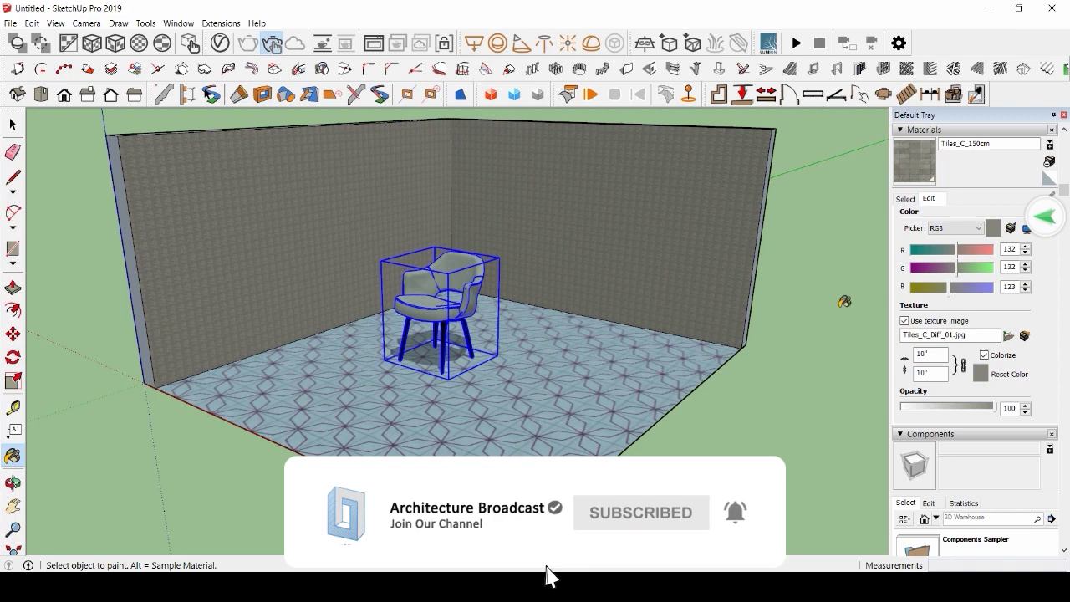
scroll(724, 242, up, 10)
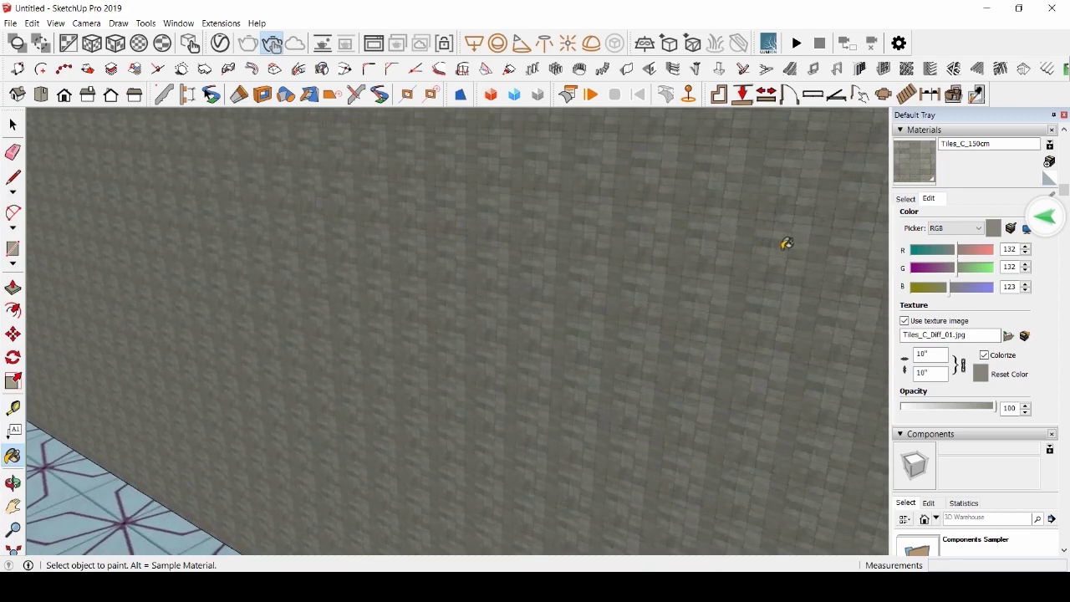
Change the Tiles C texture width, first applying 200 inches, then reselecting the value to revise it
click(924, 354)
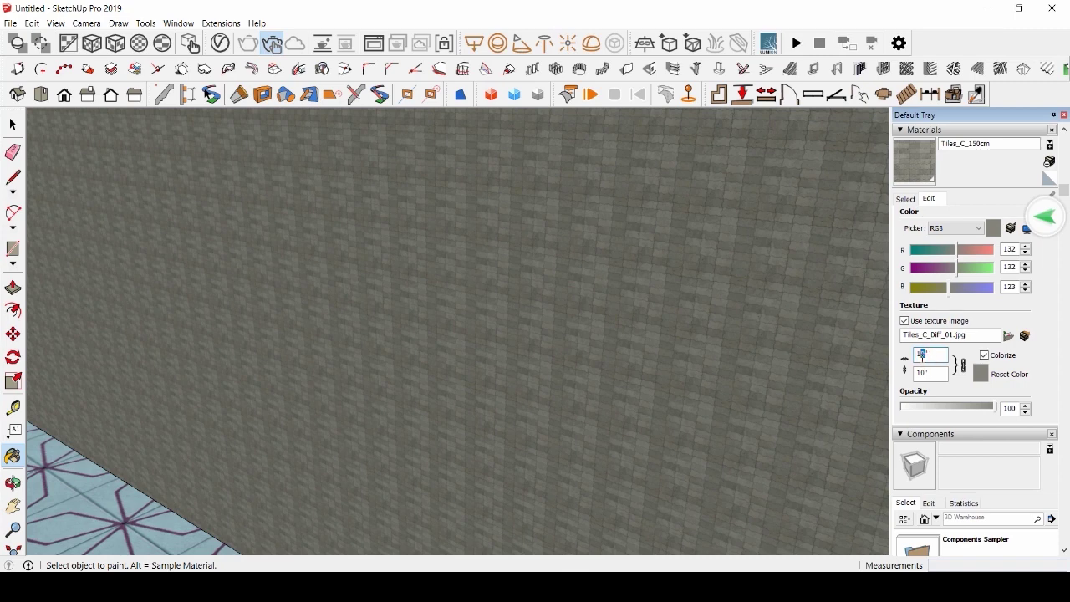
text(20)
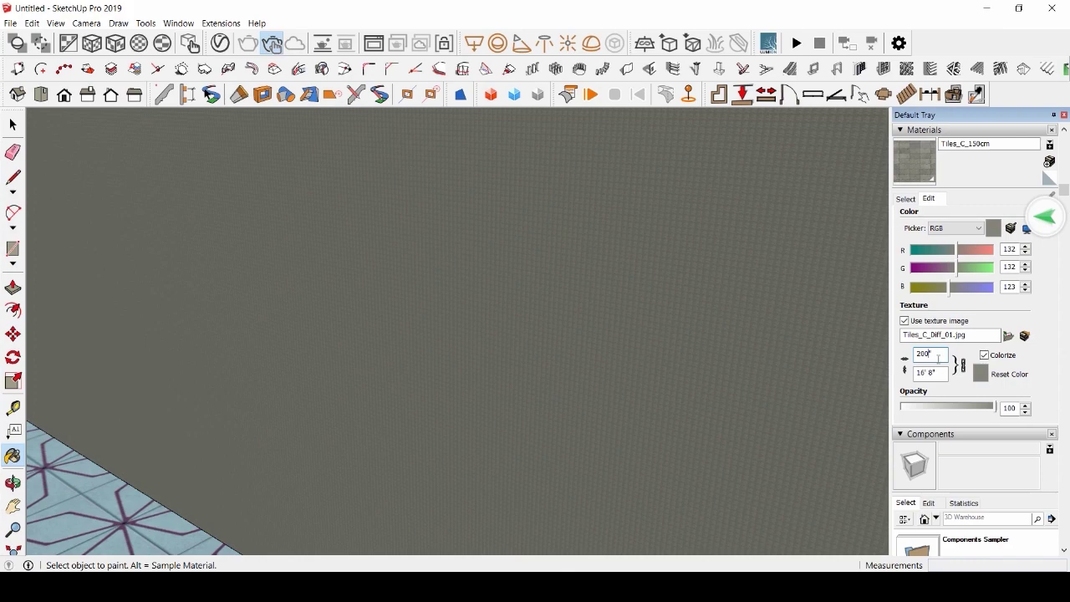
key(Return)
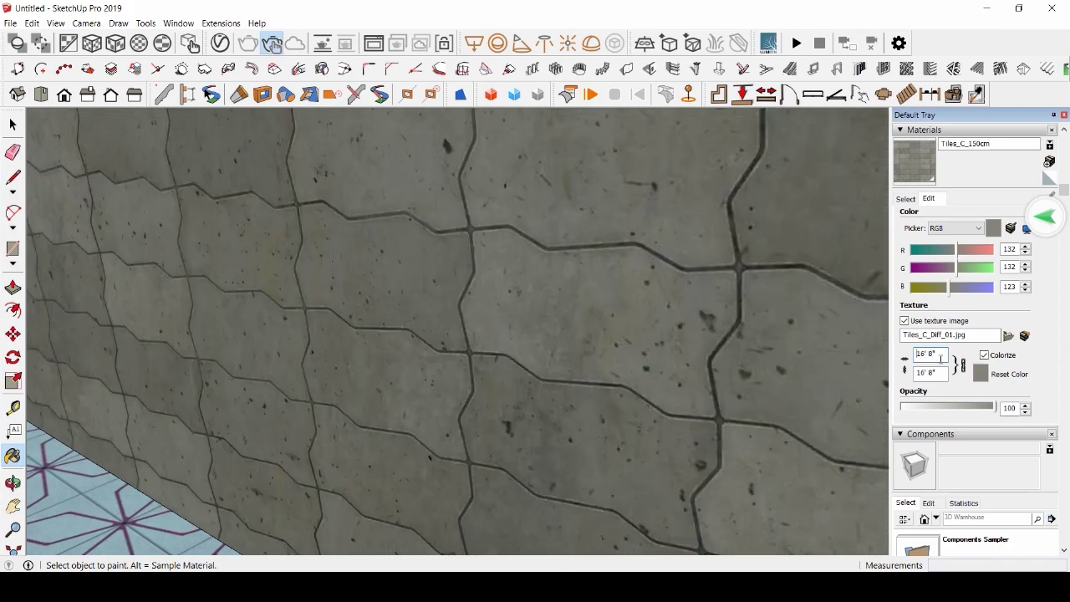
scroll(486, 336, down, 10)
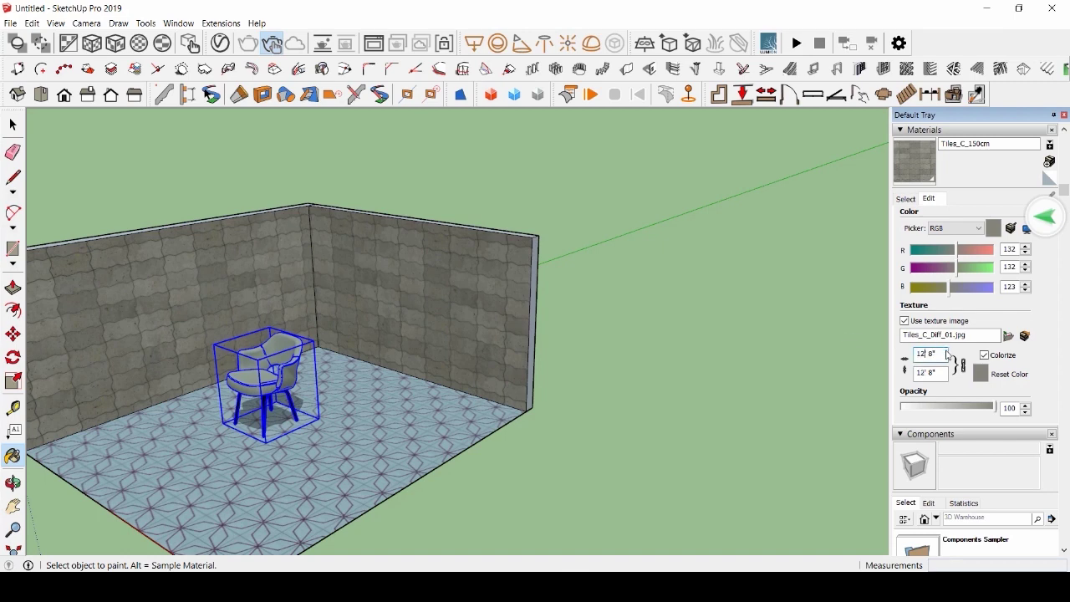
double_click(924, 354)
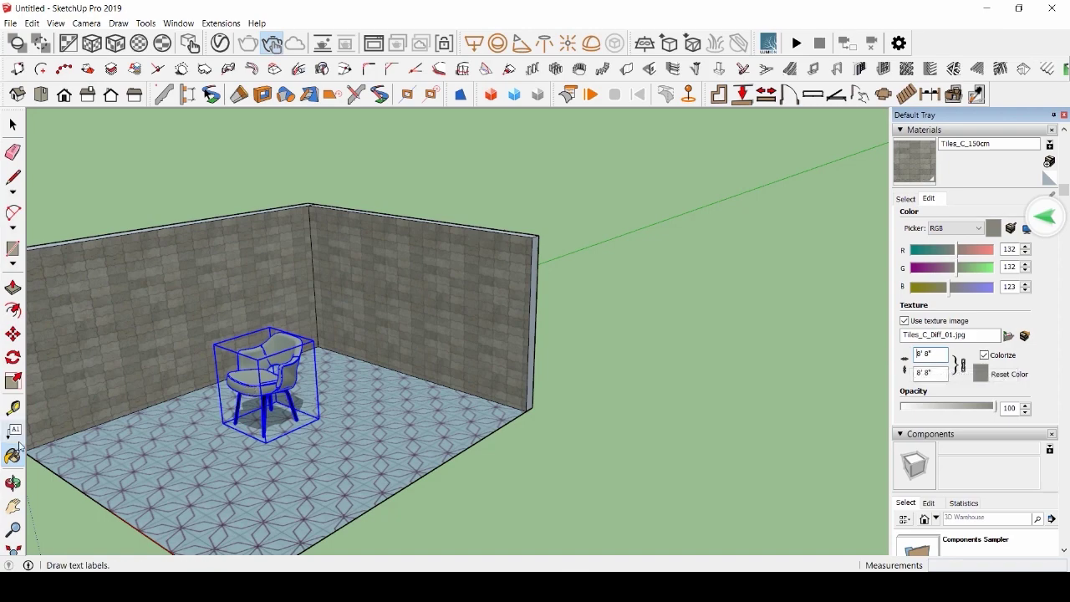
Orbit to face the walls more directly and open the V-Ray material library
click(13, 483)
drag(250, 418, 108, 392)
click(220, 43)
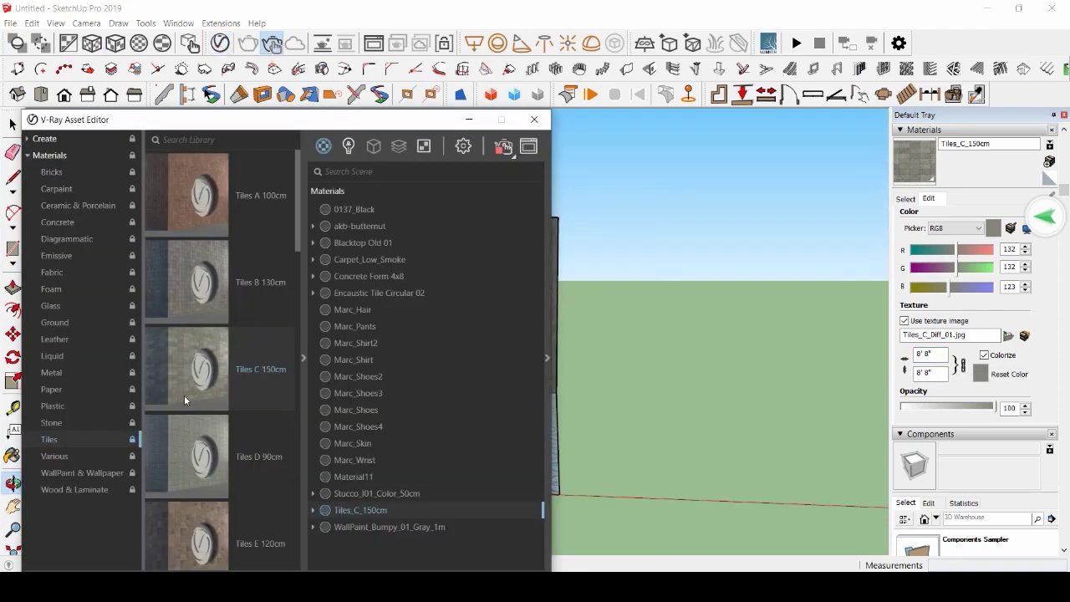
scroll(185, 398, down, 15)
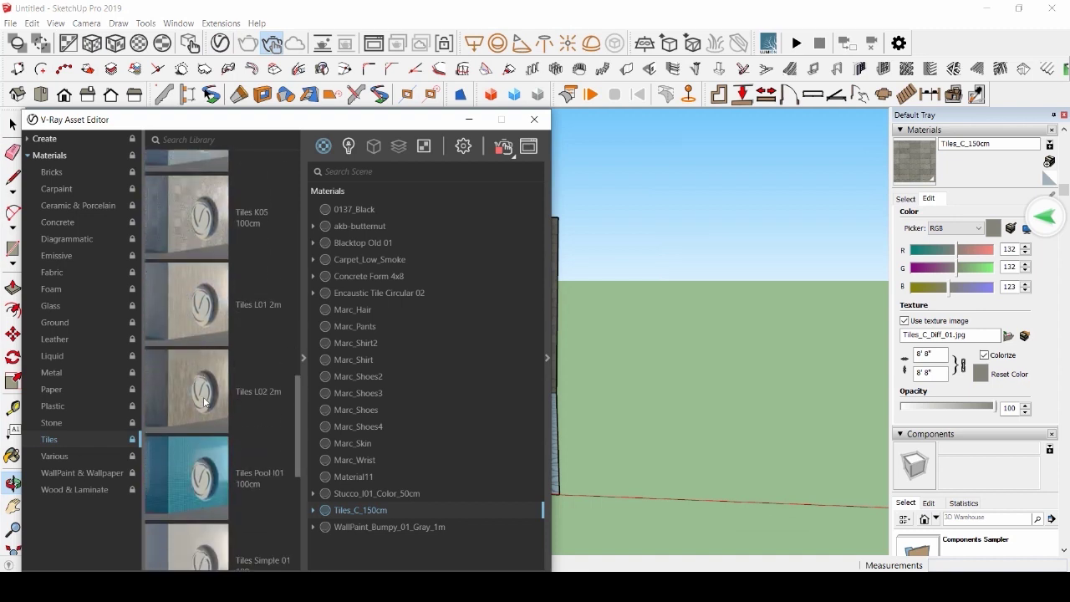
scroll(200, 402, down, 5)
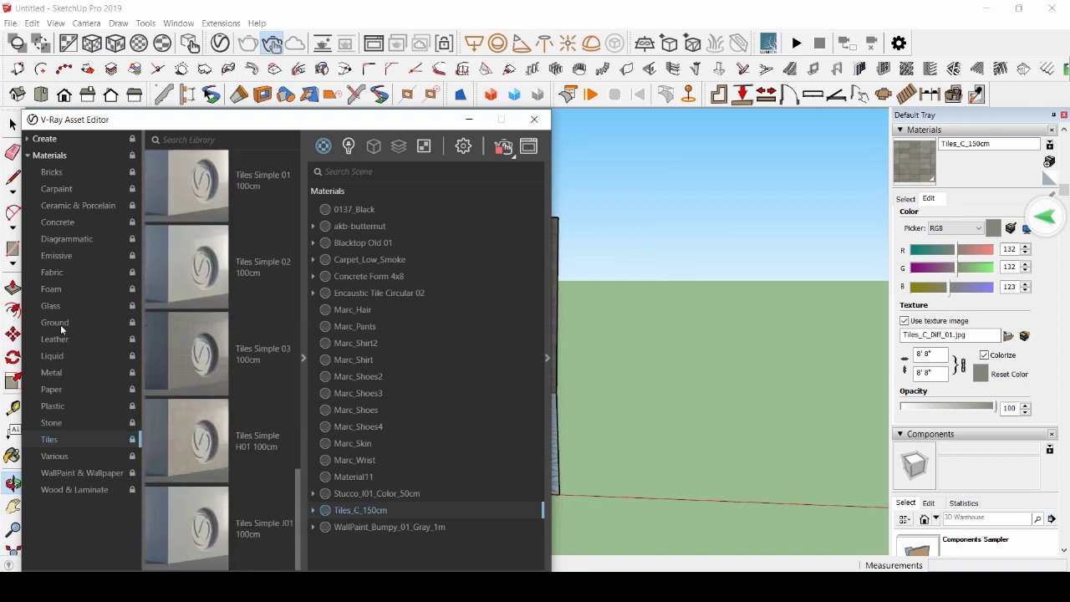
Find Bricks Concrete F03 in the Bricks category and add it to the scene
click(74, 223)
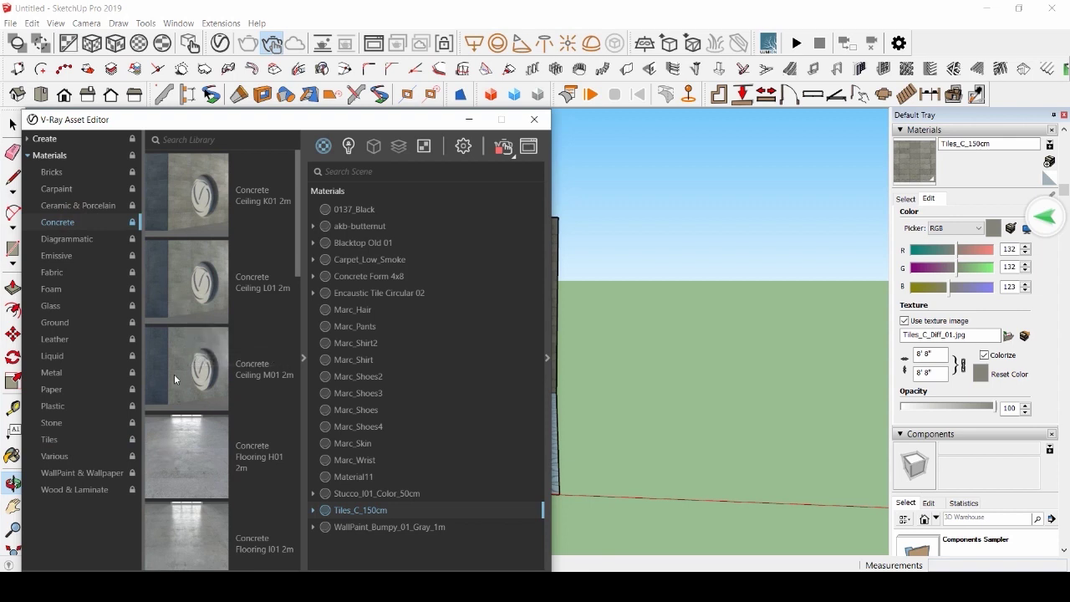
scroll(174, 373, down, 3)
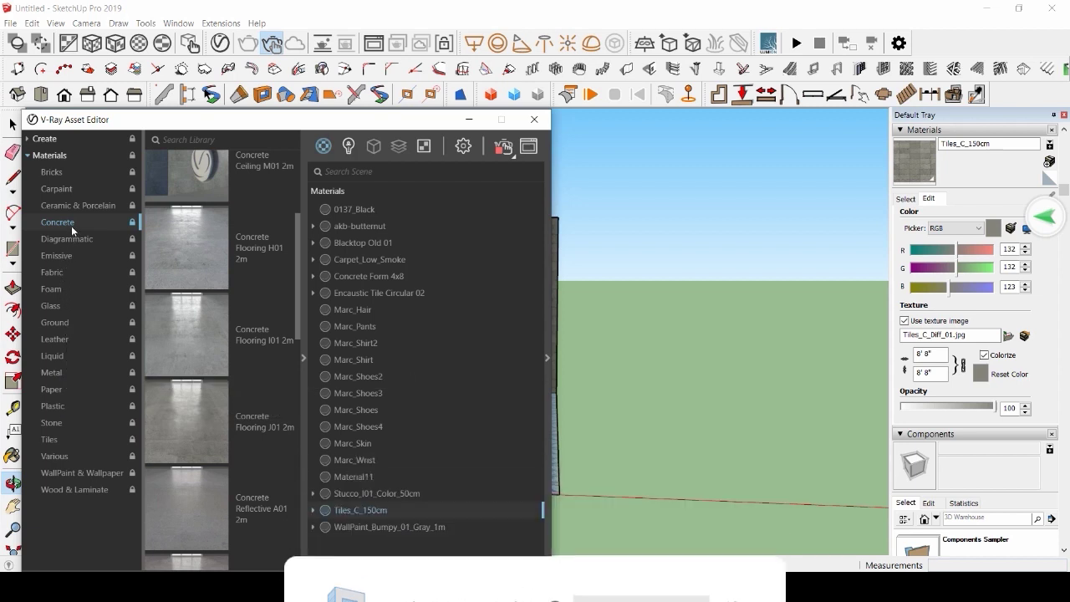
click(76, 174)
scroll(239, 368, down, 5)
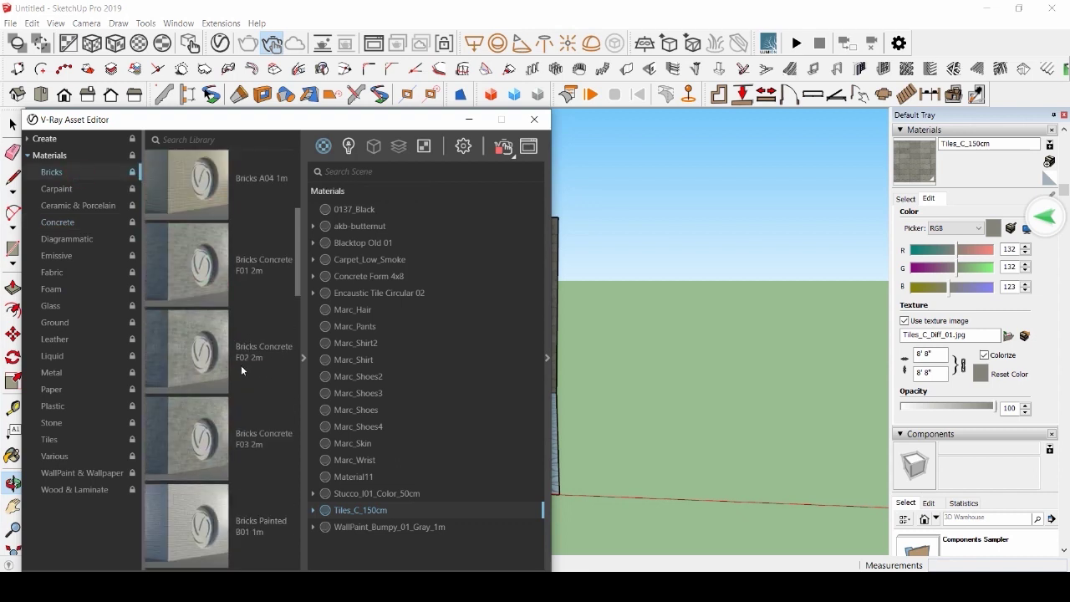
scroll(230, 347, up, 2)
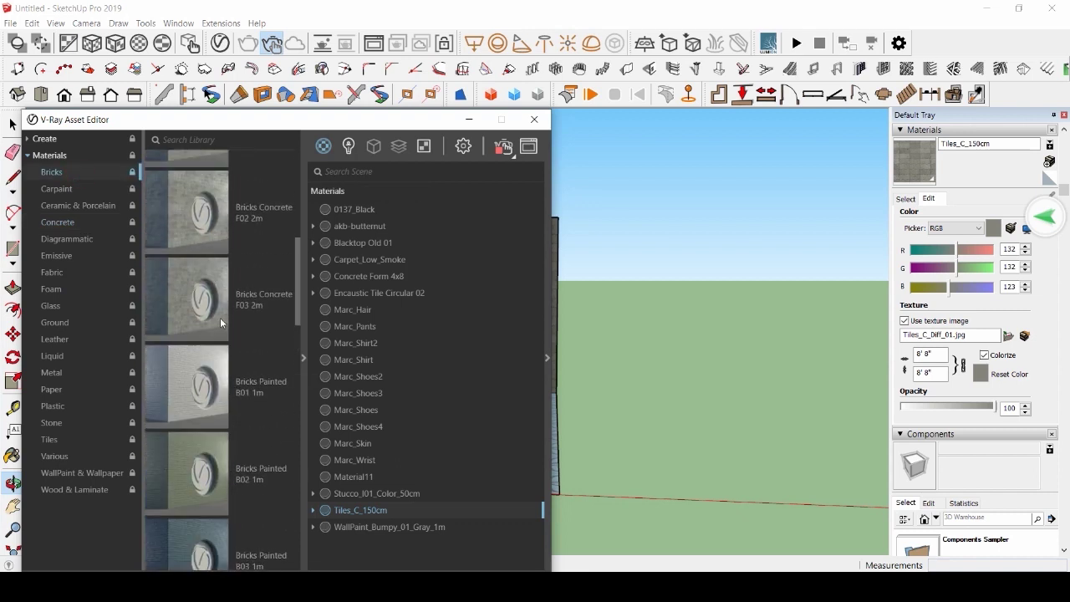
right_click(239, 278)
click(268, 286)
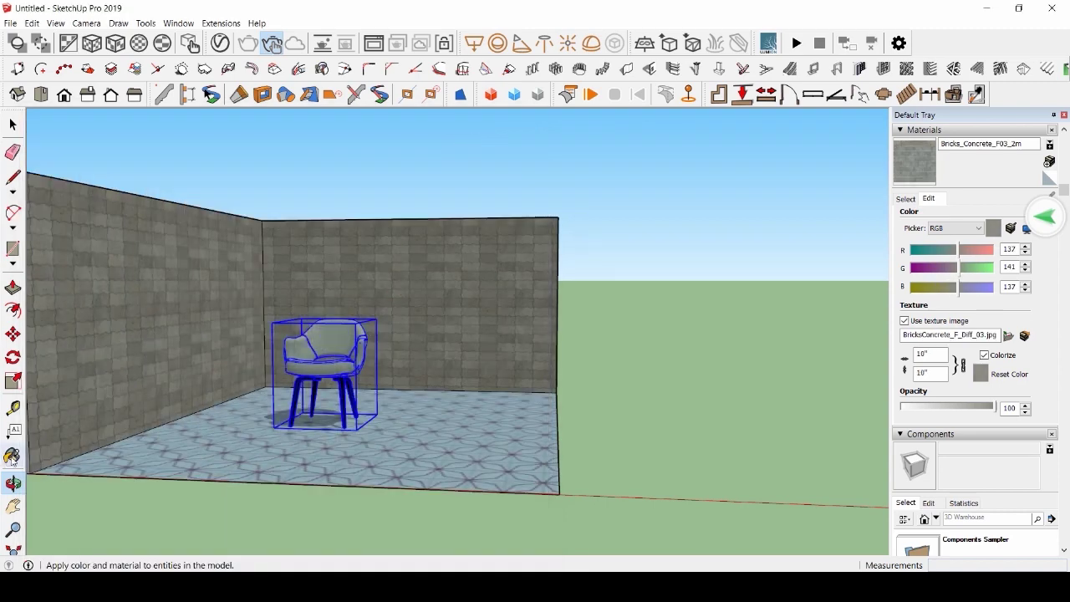
Paint the left and back walls with Bricks Concrete F03
click(271, 44)
click(146, 340)
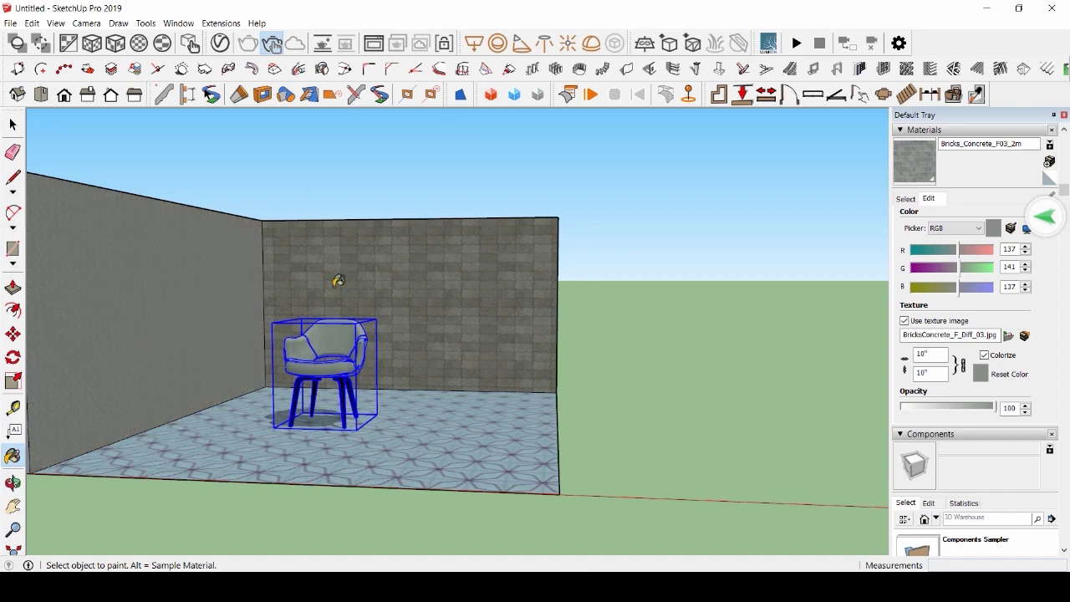
click(505, 351)
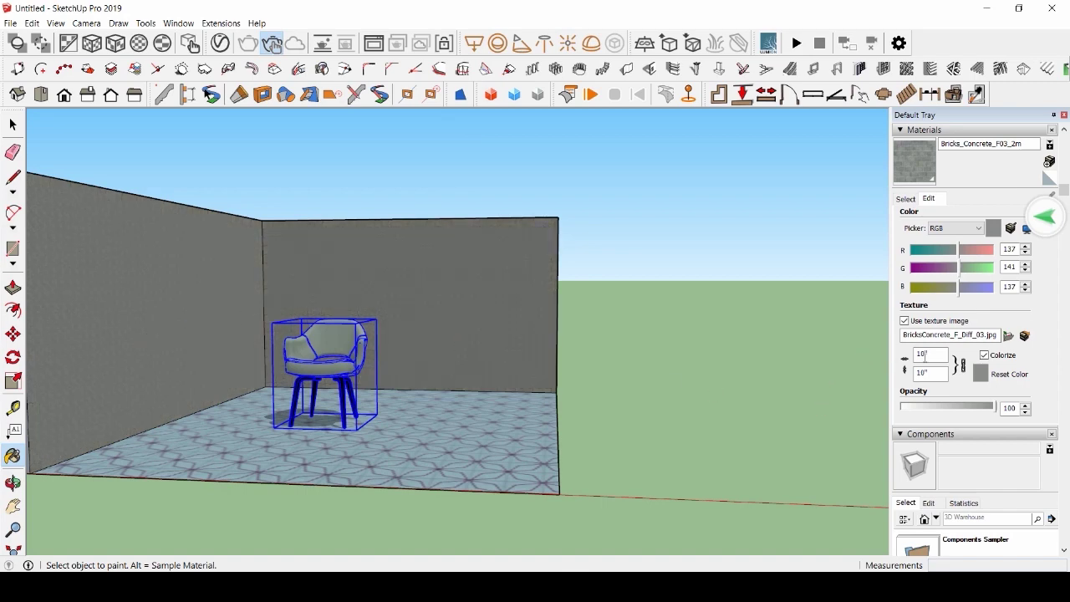
Set the brick texture width to 100 inches (8'4") and orbit around the room
click(923, 354)
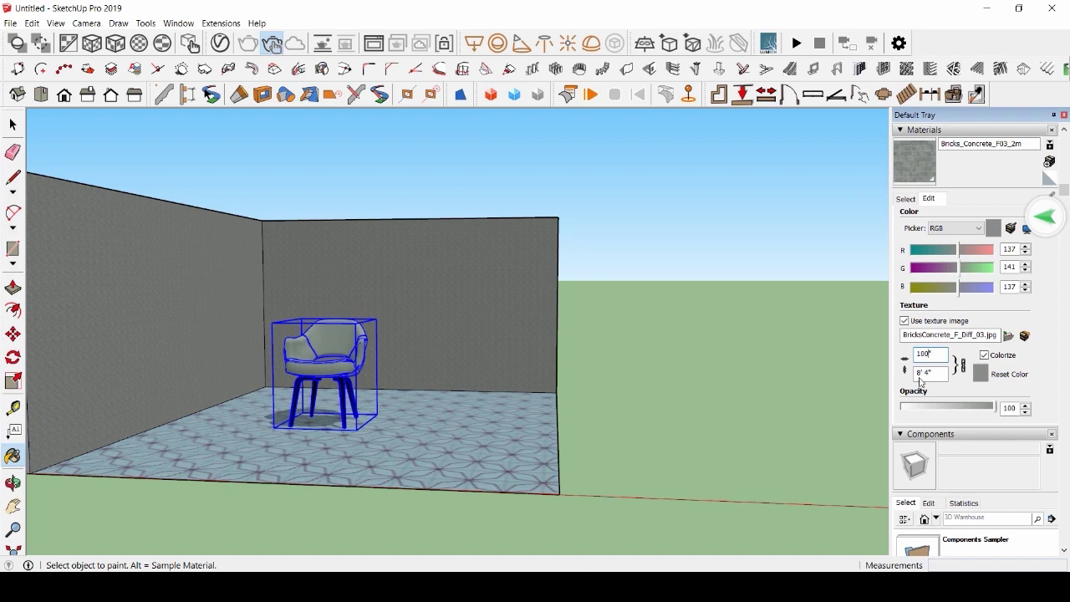
text(0)
key(Return)
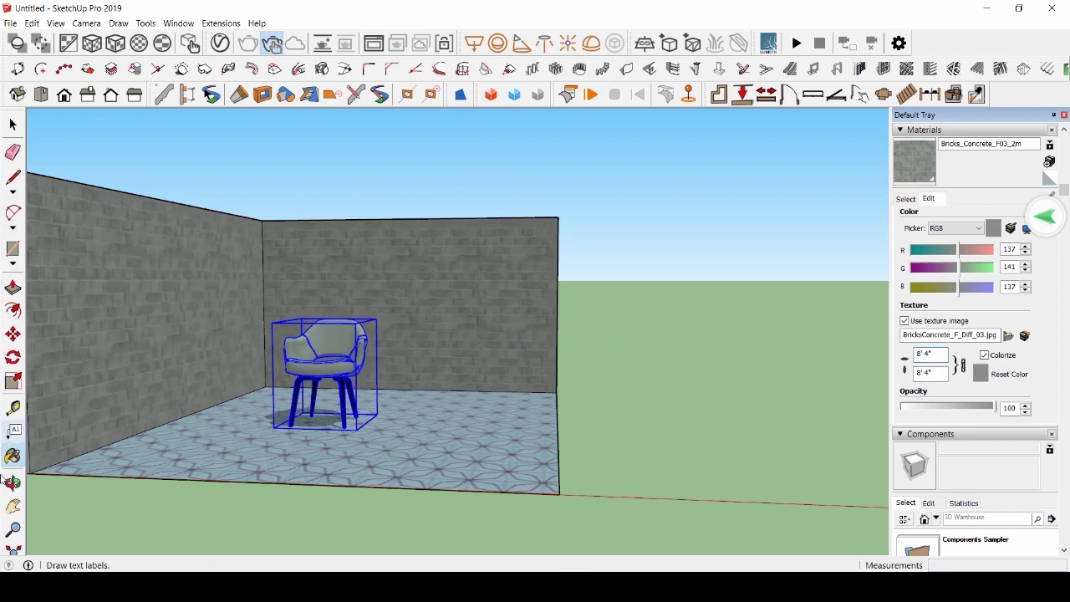
click(10, 483)
drag(239, 387, 103, 404)
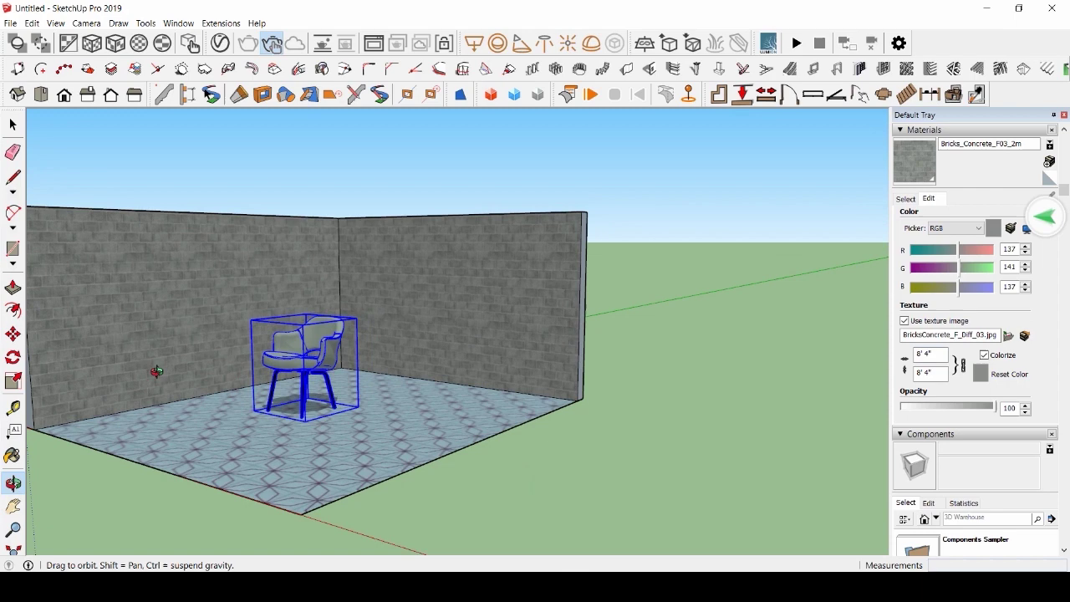
drag(157, 371, 203, 319)
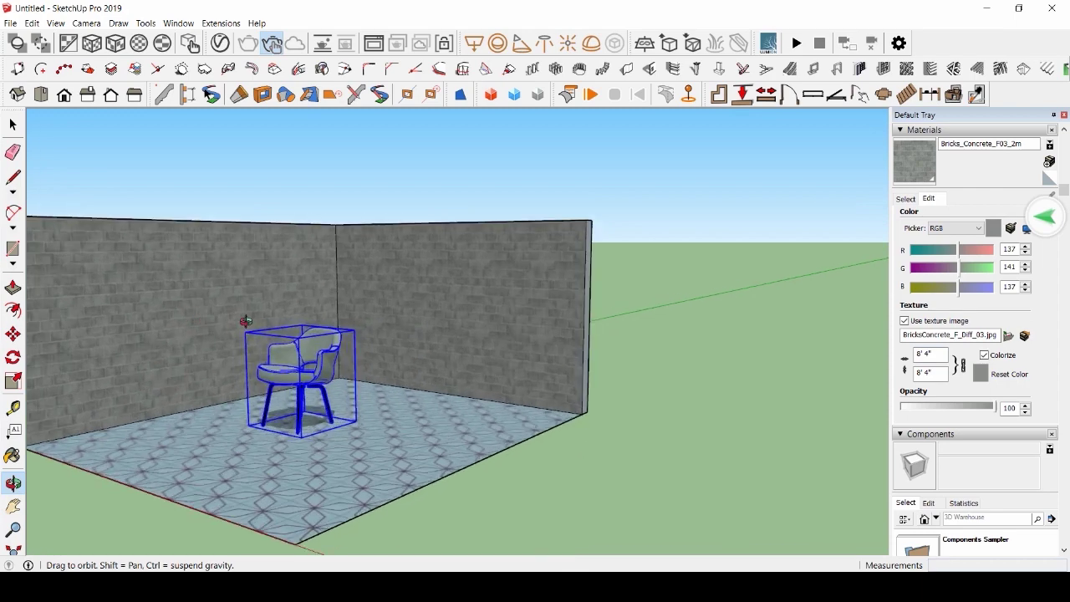
Add Flooring Parquet Geometric A01 from Wood & Laminate to the scene
click(220, 42)
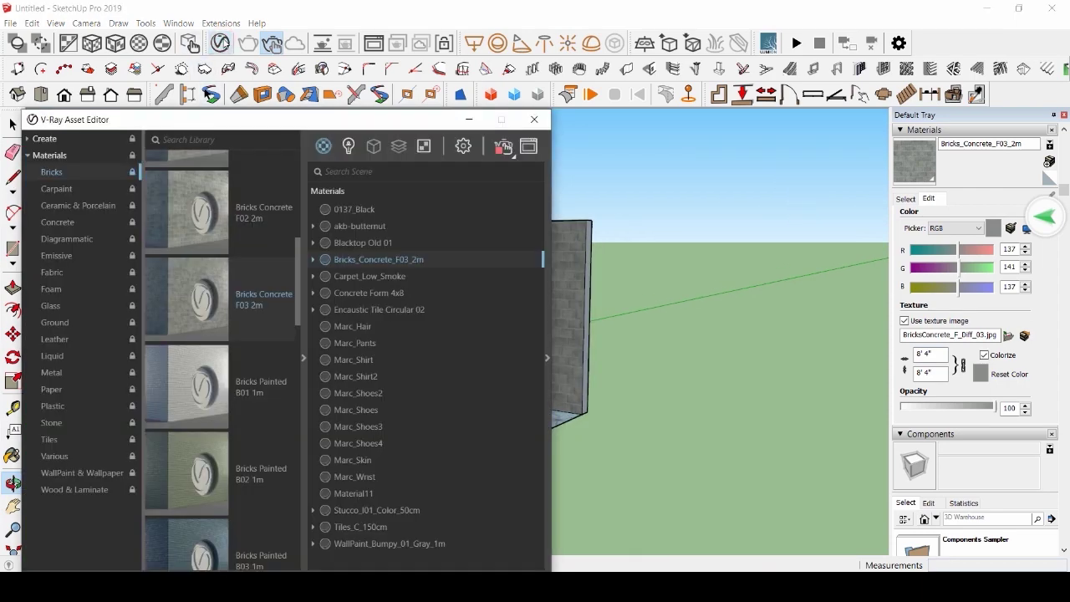
click(81, 490)
scroll(198, 389, down, 10)
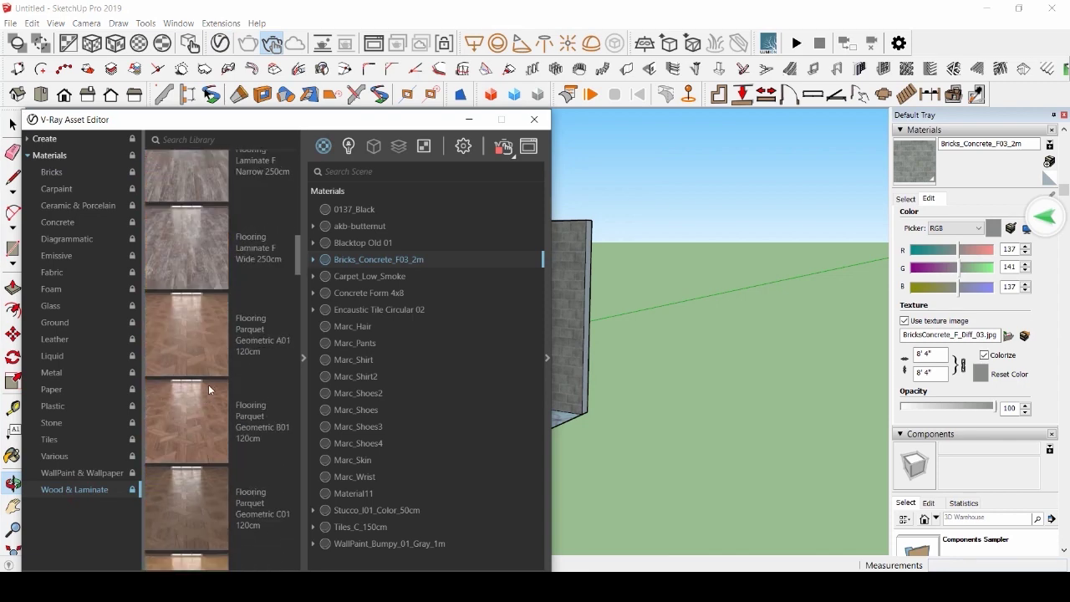
right_click(239, 330)
click(261, 349)
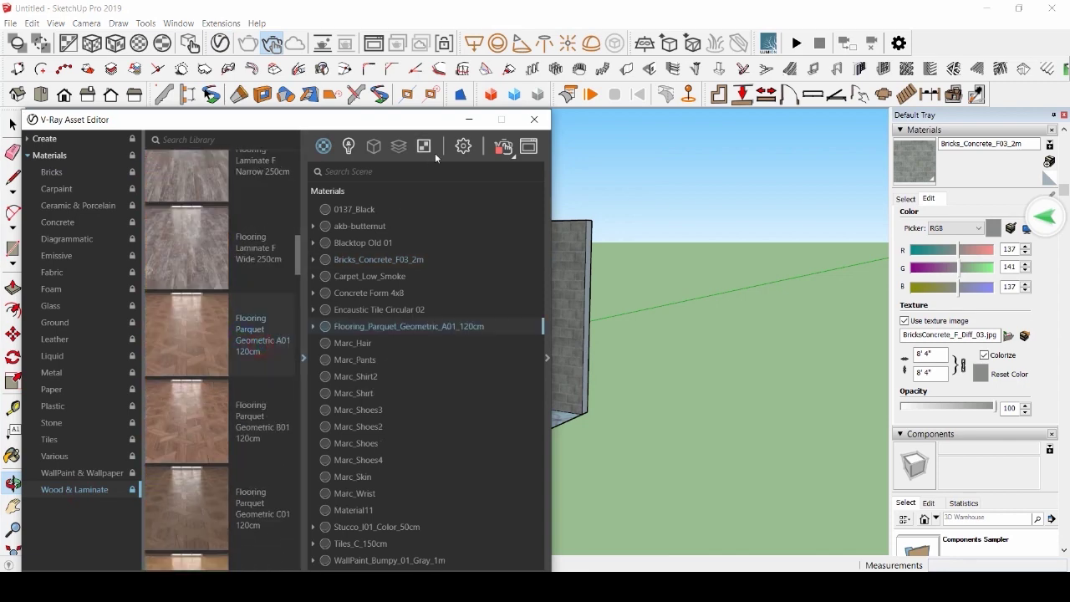
click(469, 119)
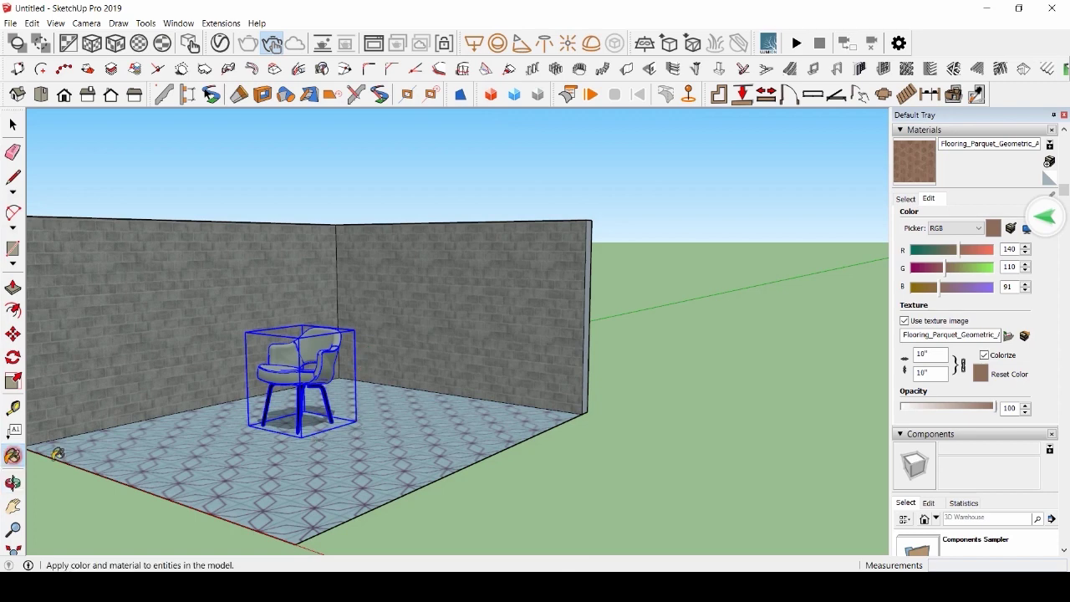
Paint the floor with the parquet material and tilt the view down onto it
click(13, 456)
click(232, 456)
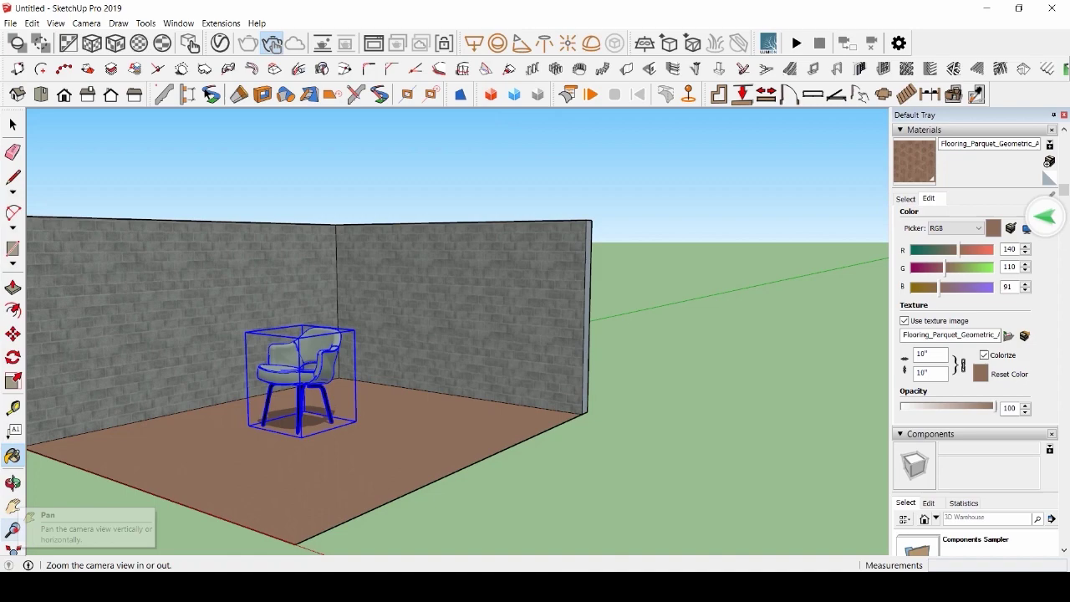
click(13, 529)
scroll(301, 491, up, 6)
scroll(314, 497, up, 8)
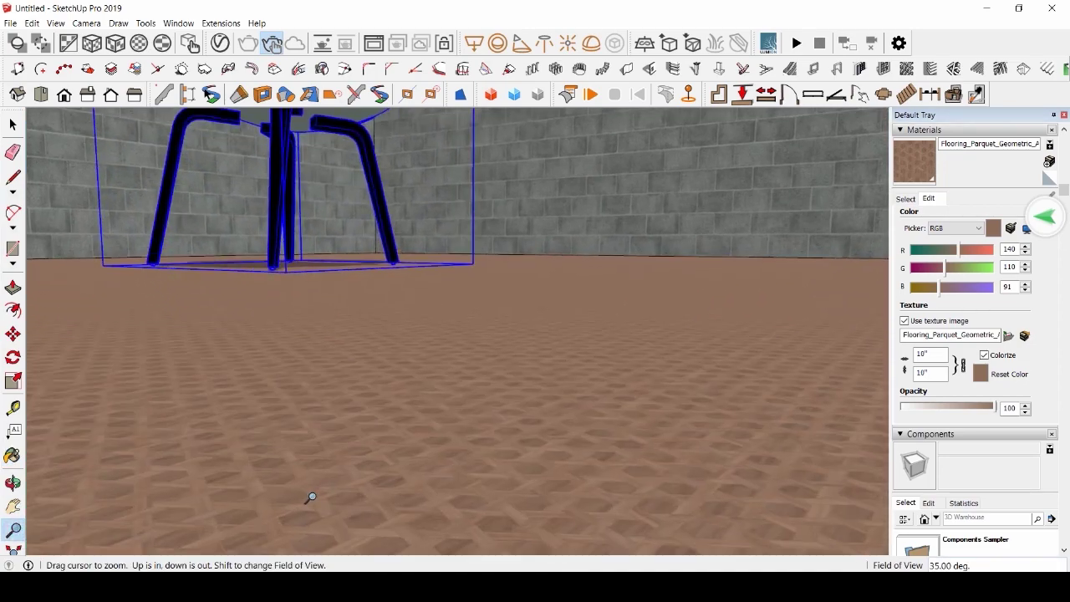
scroll(399, 499, up, 1)
scroll(404, 490, down, 2)
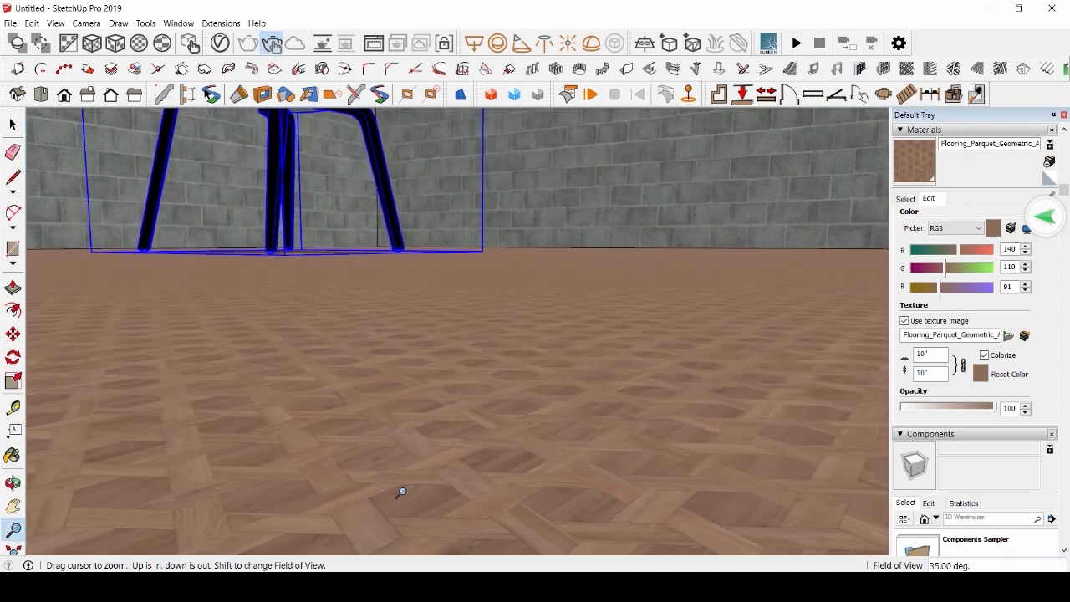
click(13, 483)
drag(191, 351, 422, 366)
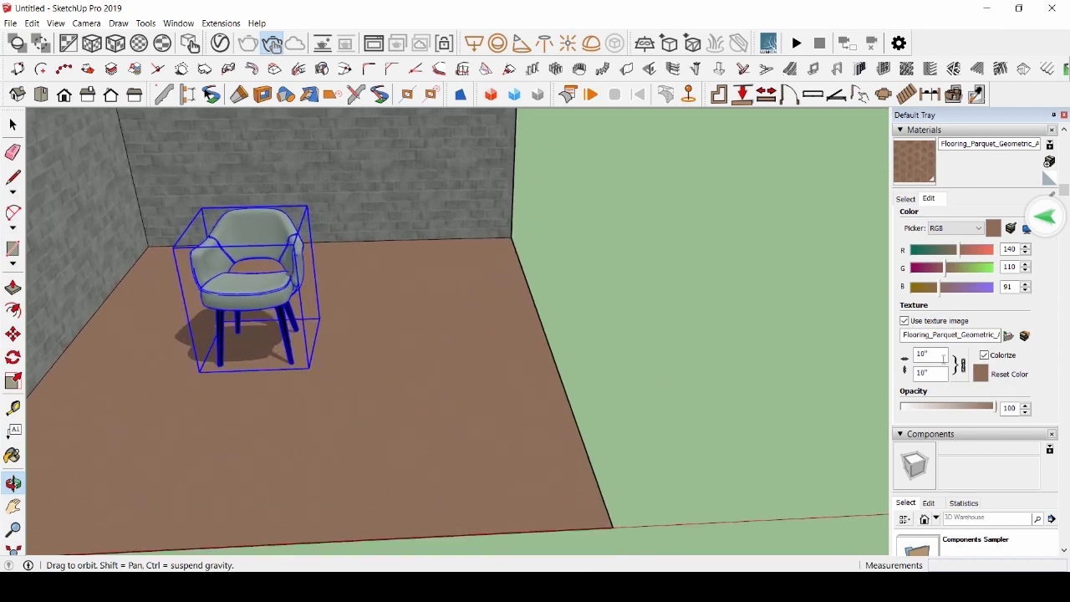
Set the parquet texture width to 100 inches (8'4")
click(923, 353)
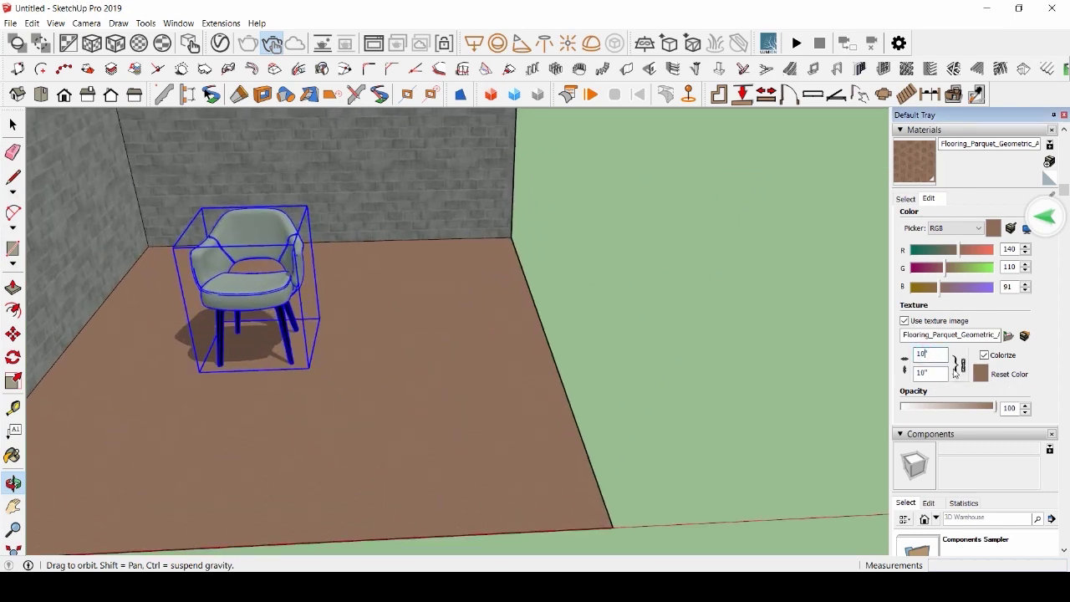
text(100)
key(Return)
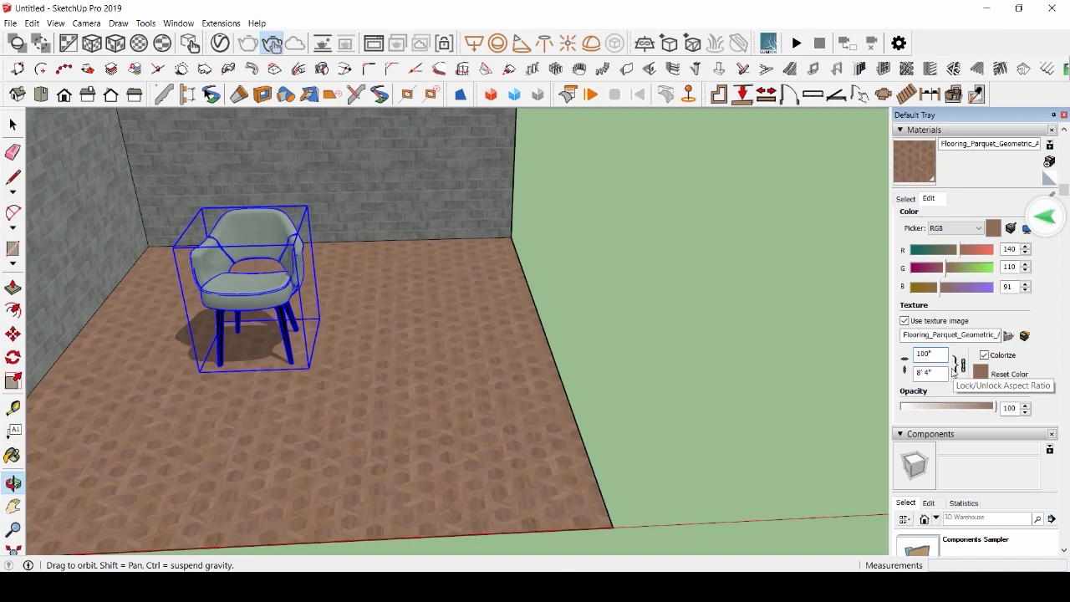
mouse_move(468, 393)
mouse_down()
mouse_move(275, 387)
mouse_move(286, 154)
mouse_move(449, 225)
mouse_up()
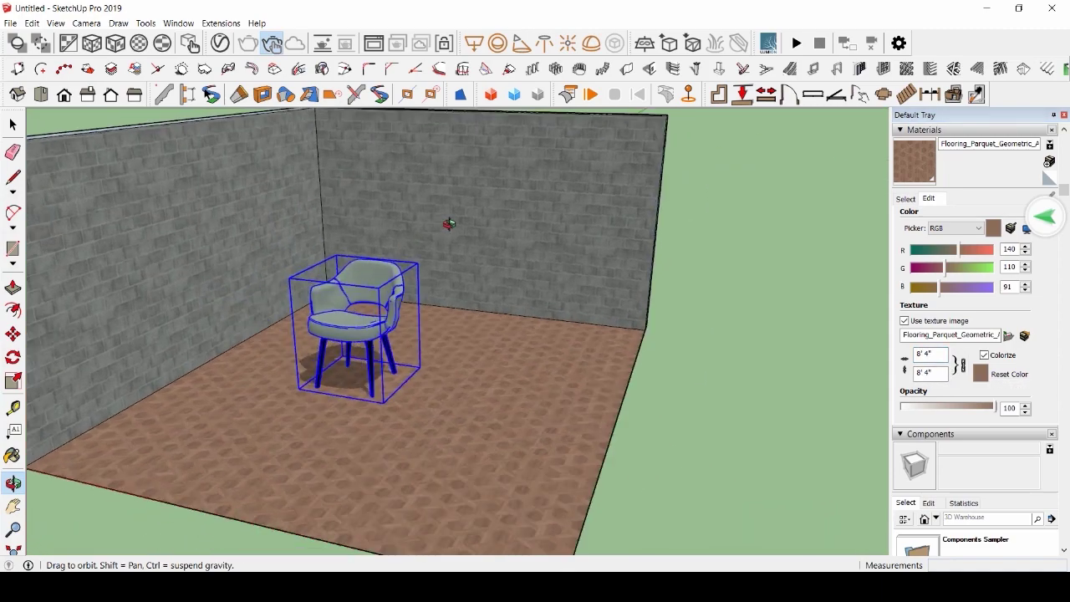
View the parquet floor close up near the chair legs in the live render, then reopen the Asset Editor
click(557, 543)
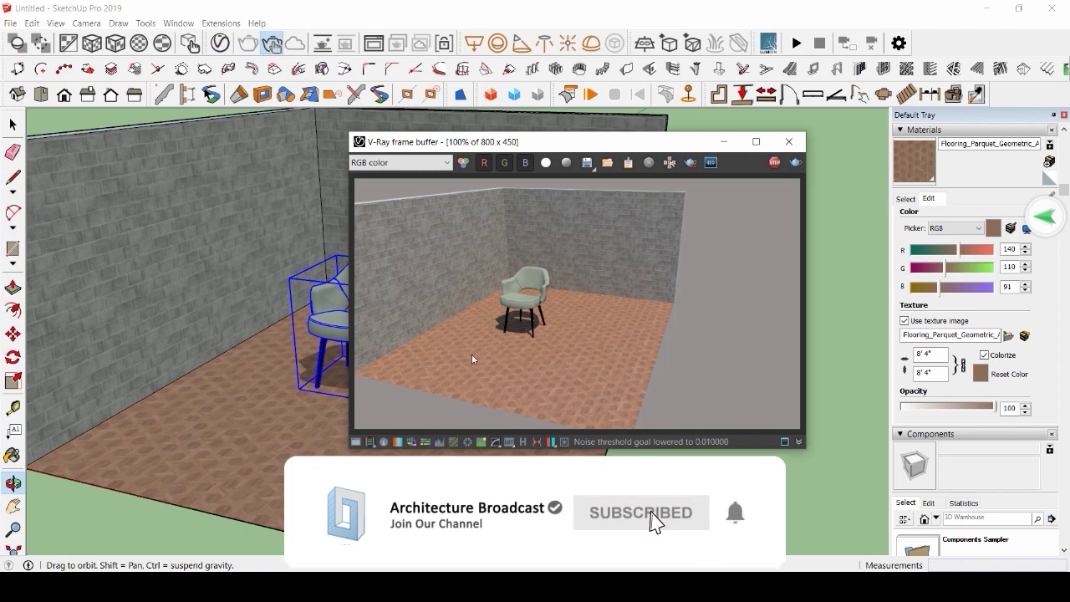
click(723, 143)
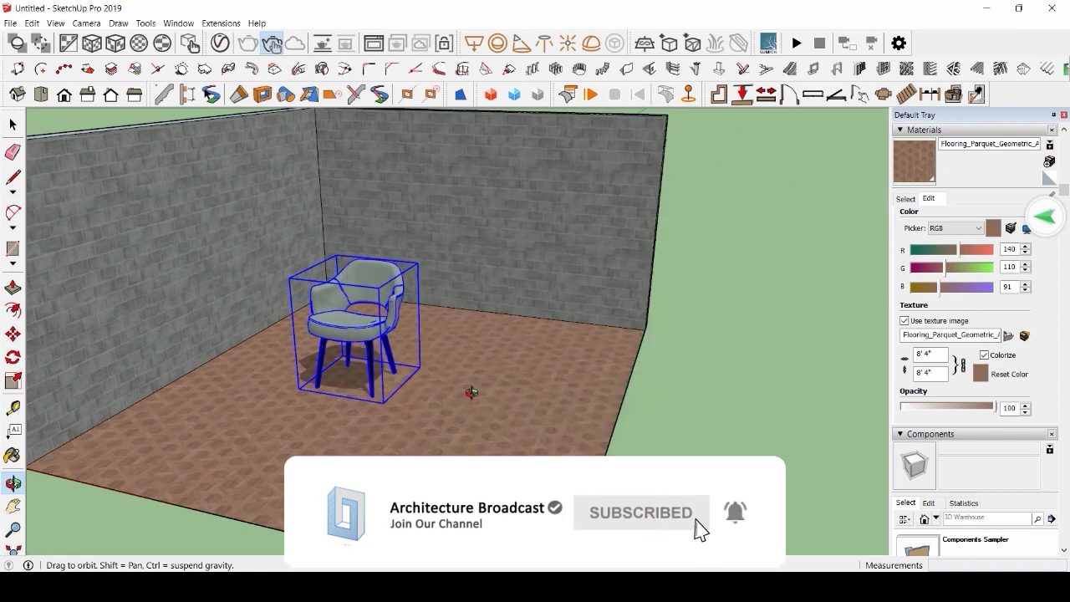
scroll(296, 479, up, 5)
scroll(297, 480, up, 3)
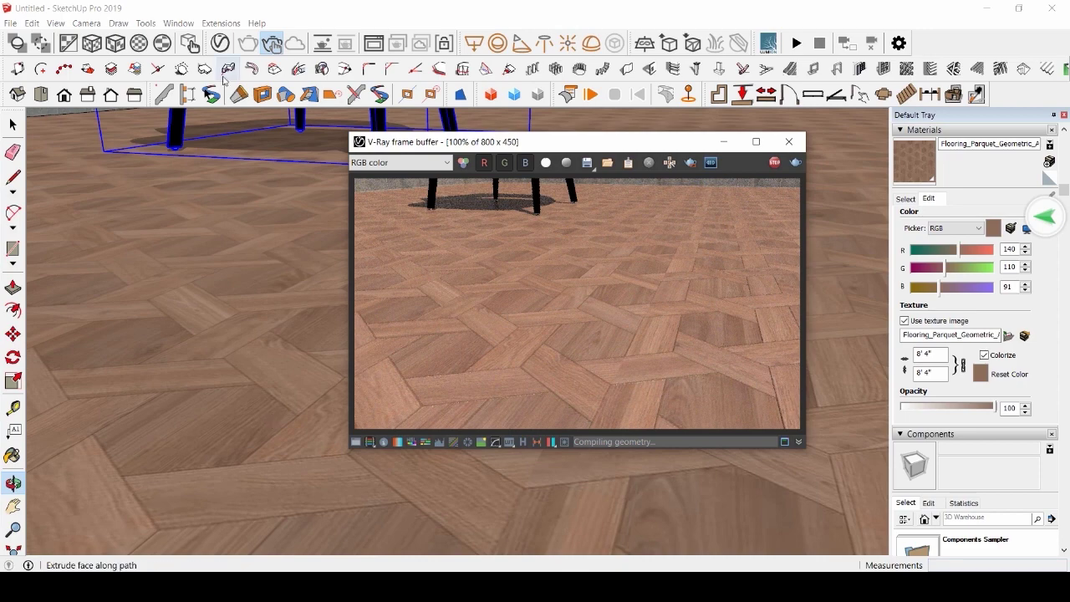
click(220, 42)
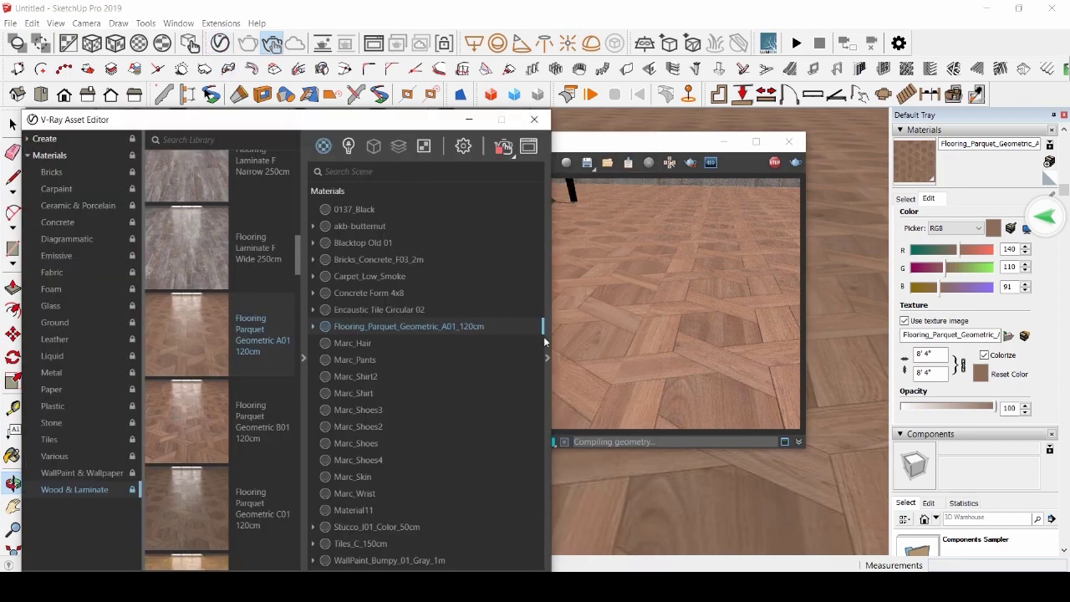
Lighten the parquet's diffuse colour and set reflection glossiness 0.95 and reflection IOR 9.68
click(546, 357)
drag(458, 126, 3, 123)
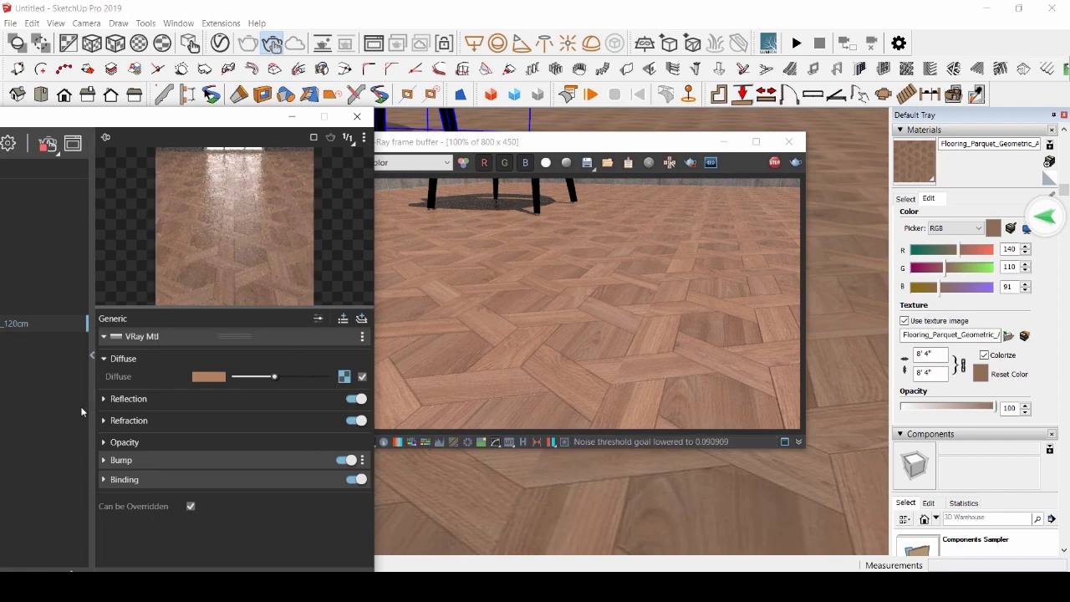
click(103, 399)
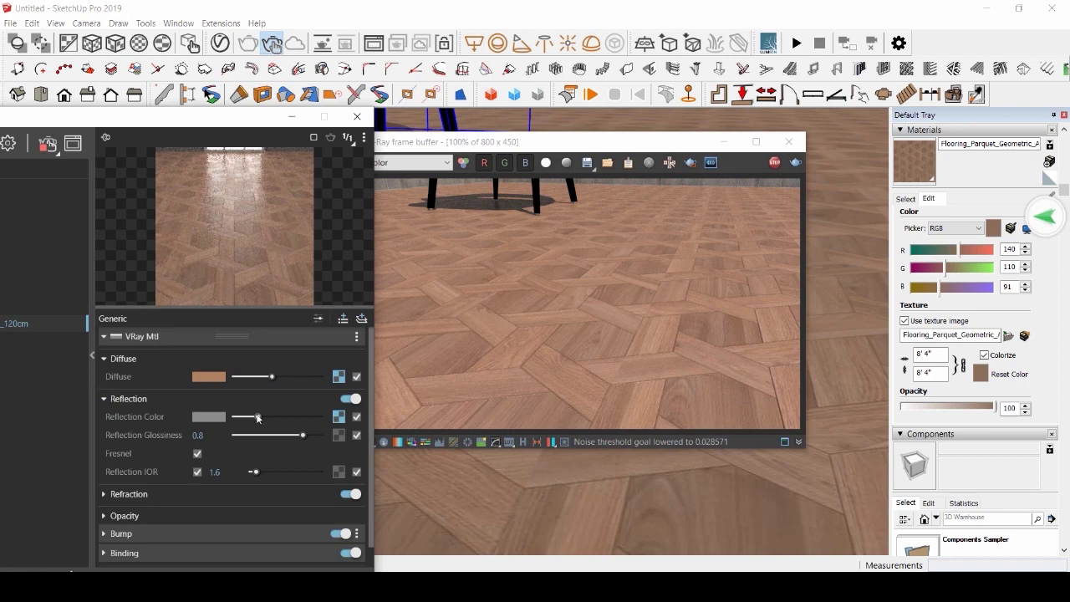
drag(274, 378, 302, 377)
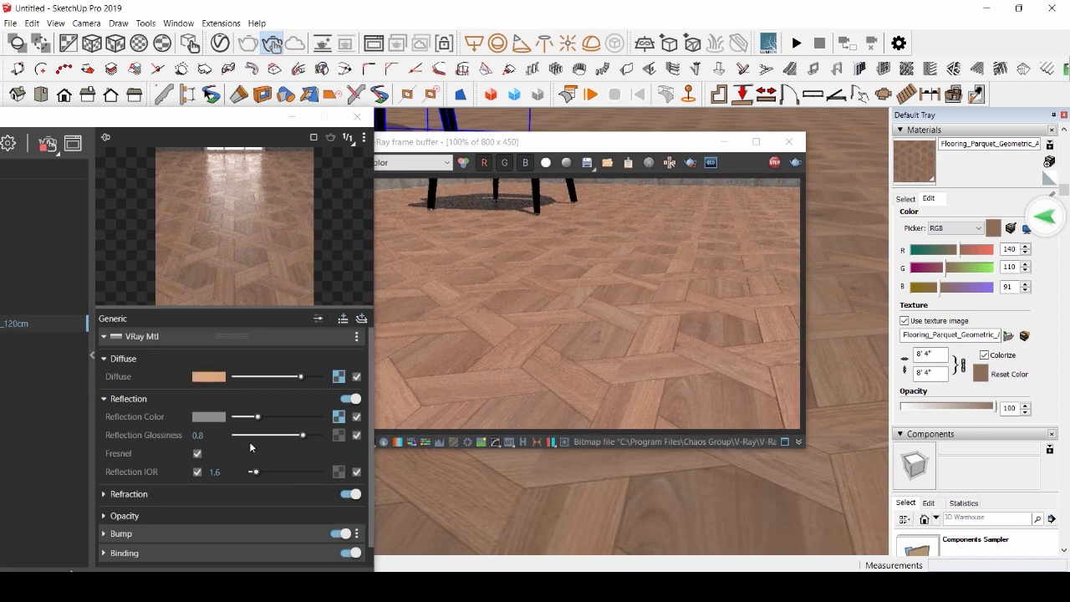
drag(306, 435, 315, 435)
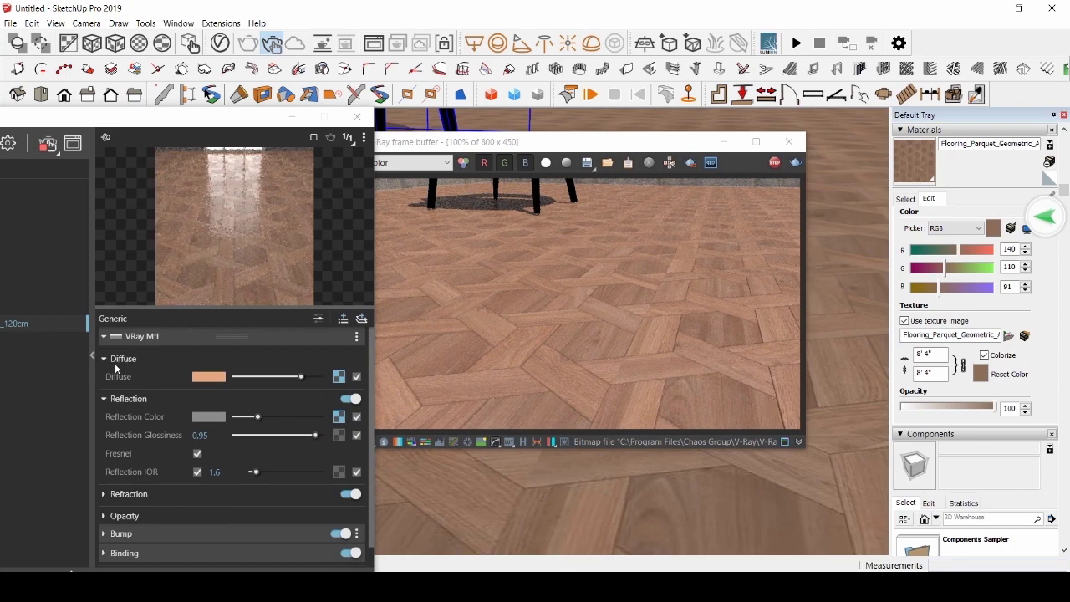
drag(254, 473, 279, 474)
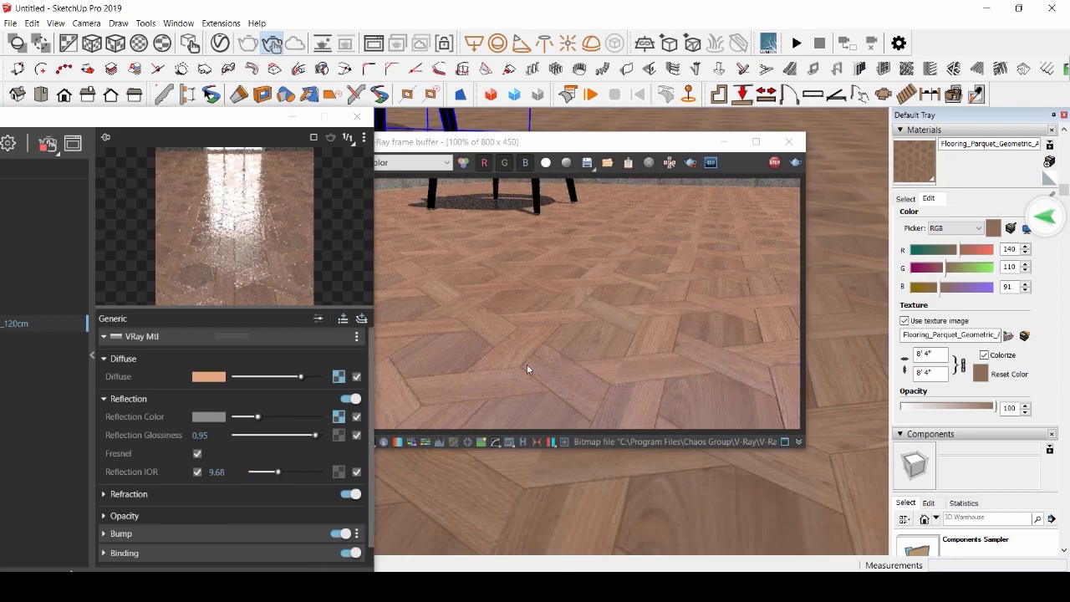
scroll(969, 240, down, 10)
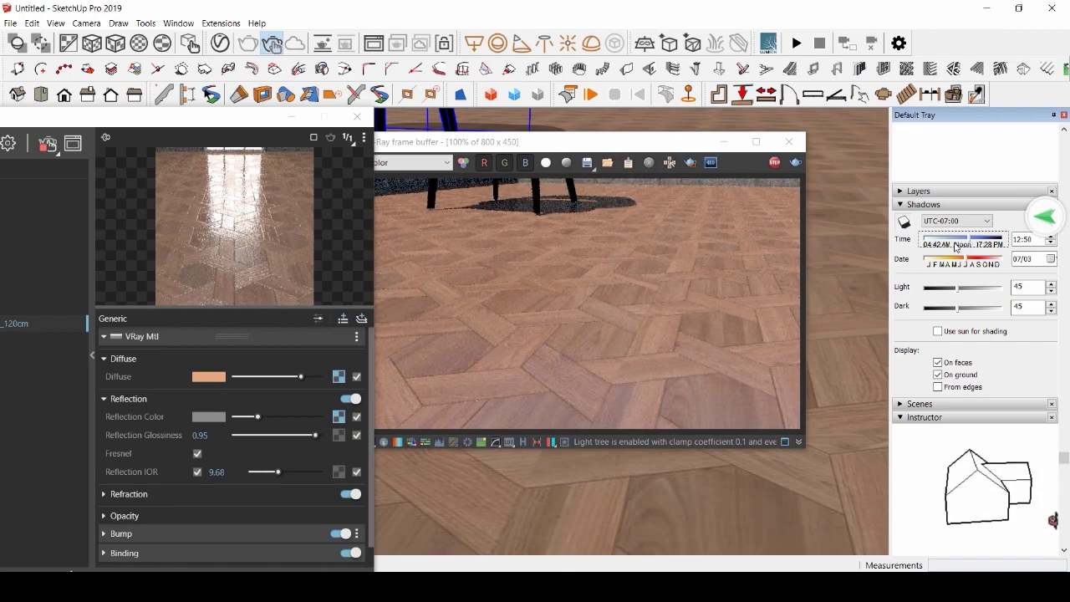
Set the shadow date to 03/21 and orbit so a wall shows
drag(960, 262, 941, 261)
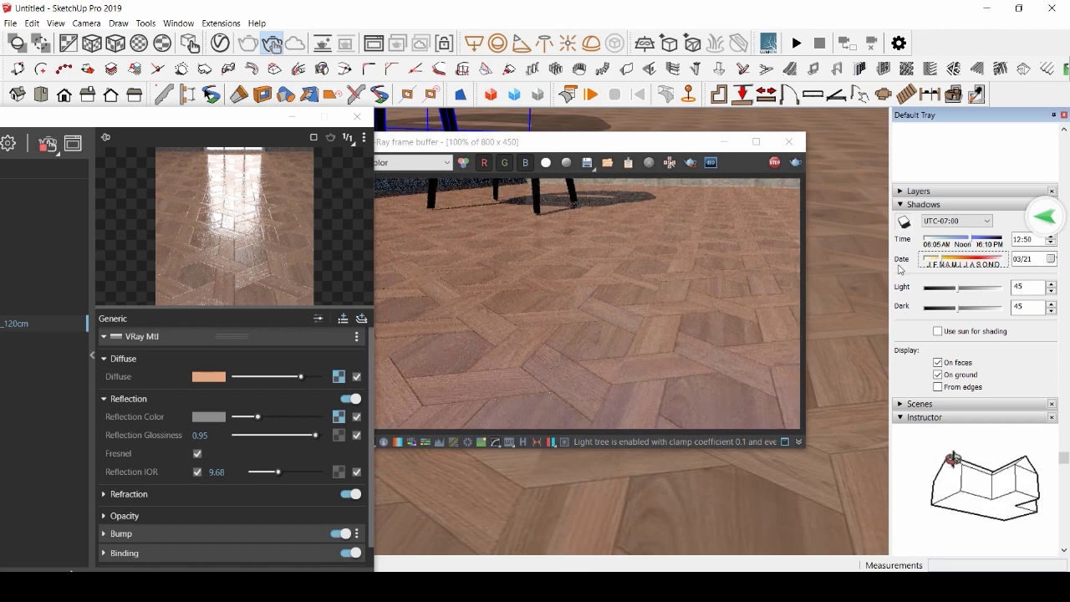
scroll(724, 285, down, 2)
scroll(682, 295, up, 3)
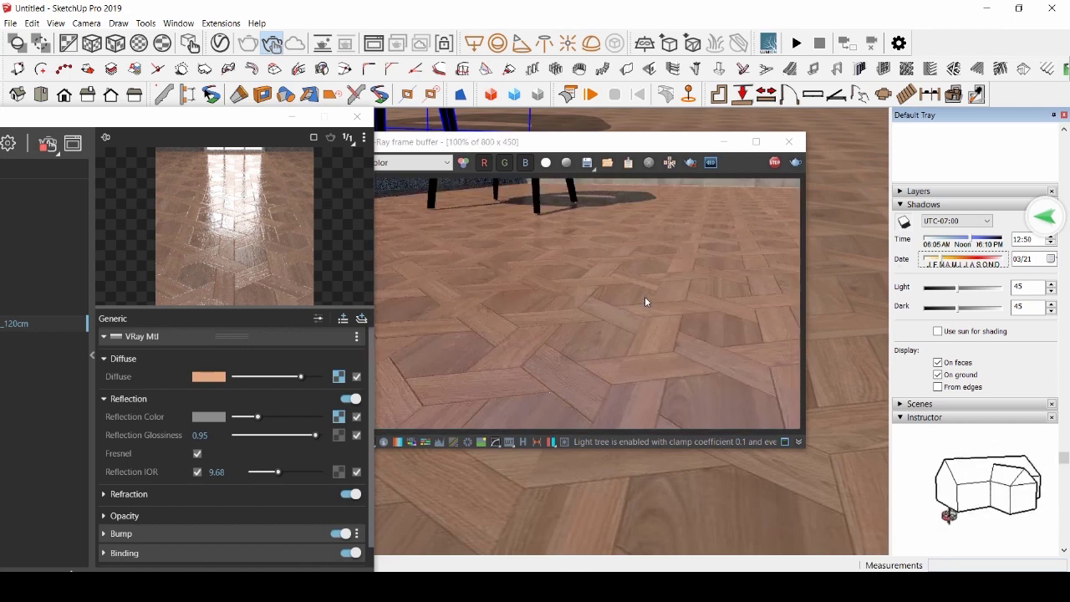
middle_drag(822, 337, 823, 338)
scroll(823, 337, down, 4)
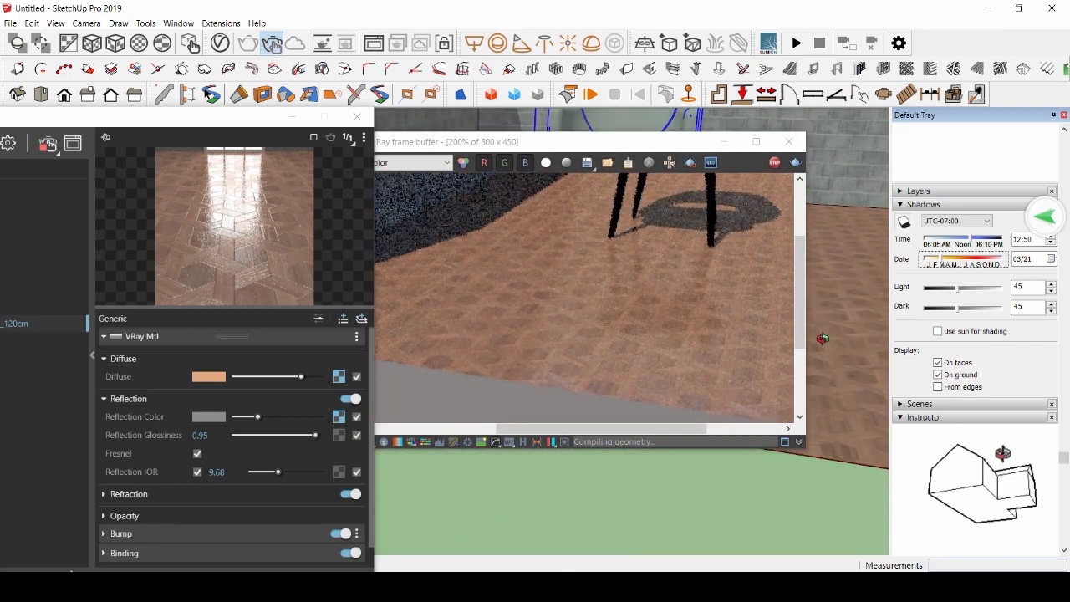
Lower the parquet's reflection glossiness to 0.45 and frame the chair in the render
click(728, 313)
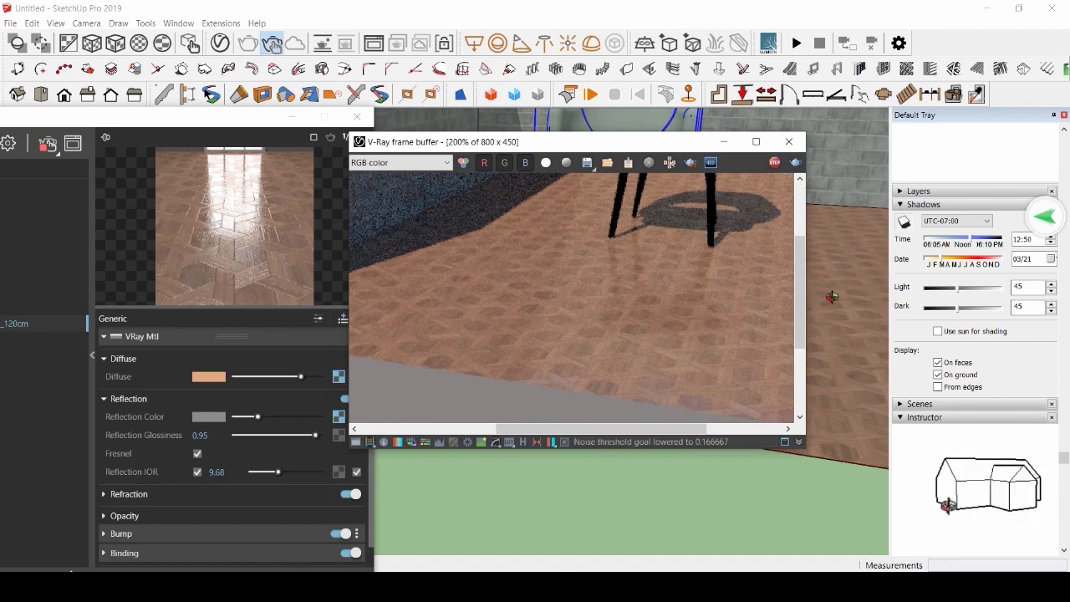
mouse_move(831, 297)
mouse_down()
mouse_move(860, 298)
mouse_move(757, 298)
mouse_move(807, 289)
mouse_move(836, 296)
mouse_move(778, 295)
mouse_move(830, 292)
mouse_move(831, 307)
mouse_move(850, 270)
mouse_up()
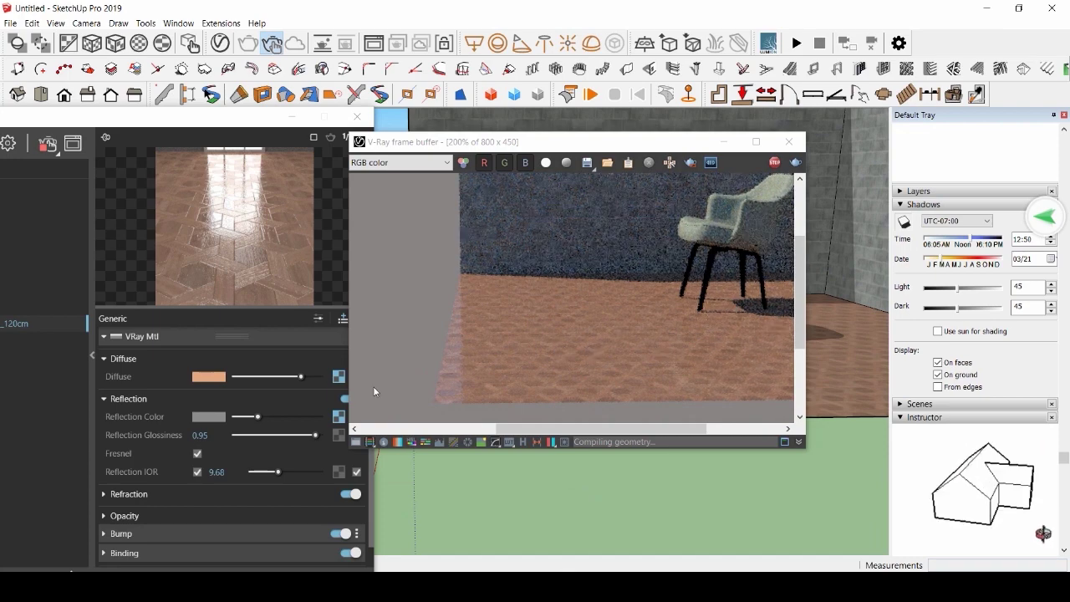
drag(283, 436, 272, 436)
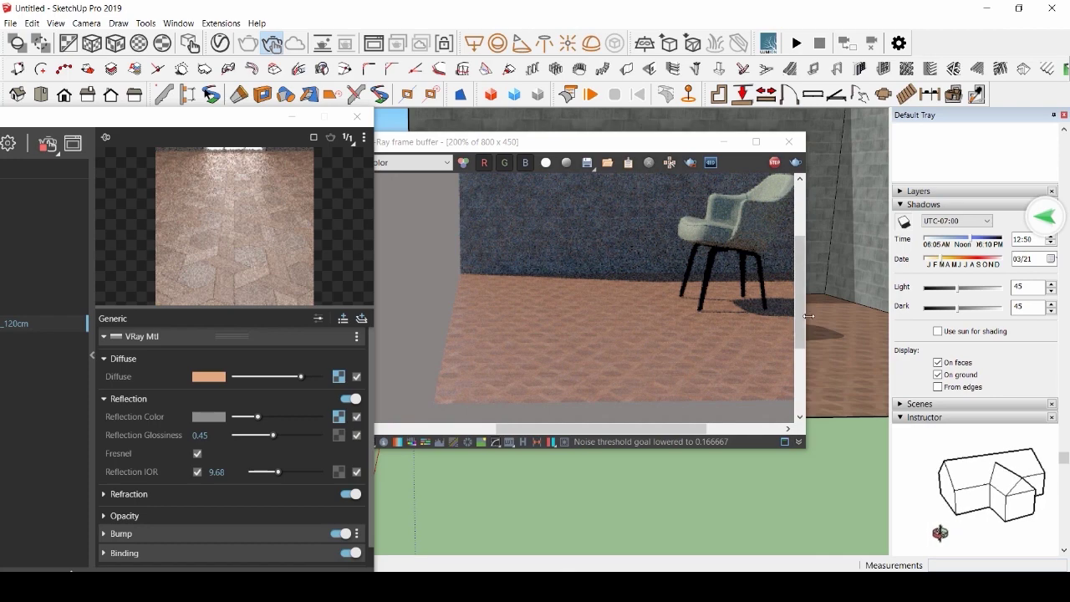
drag(825, 316, 815, 278)
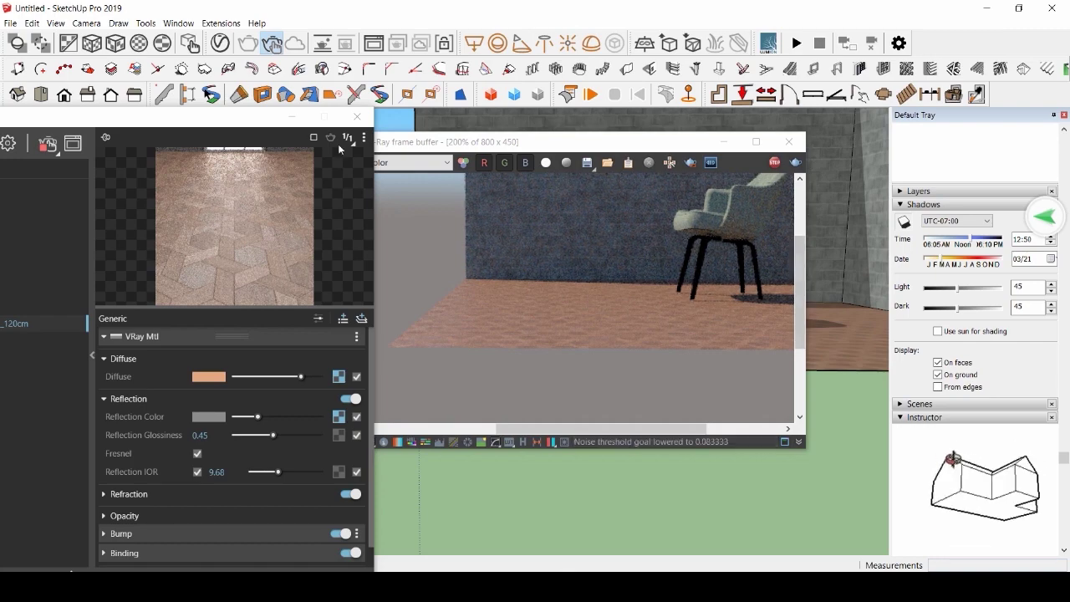
Hide the V-Ray windows and draw a roof rectangle between opposite wall-top corners
click(291, 122)
click(724, 141)
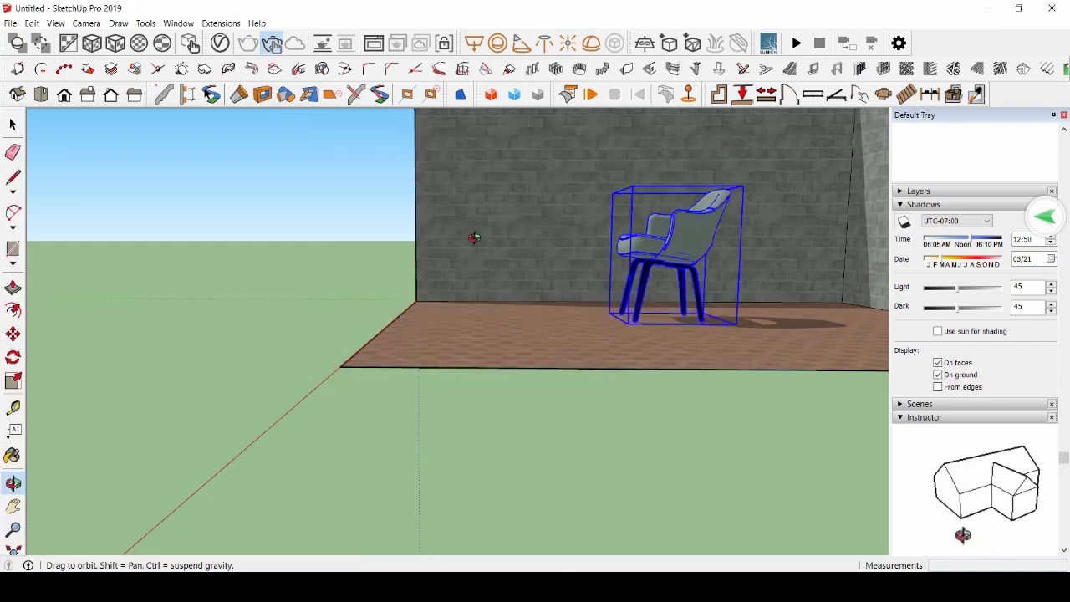
mouse_move(473, 237)
mouse_down()
mouse_move(453, 265)
mouse_move(139, 203)
mouse_up()
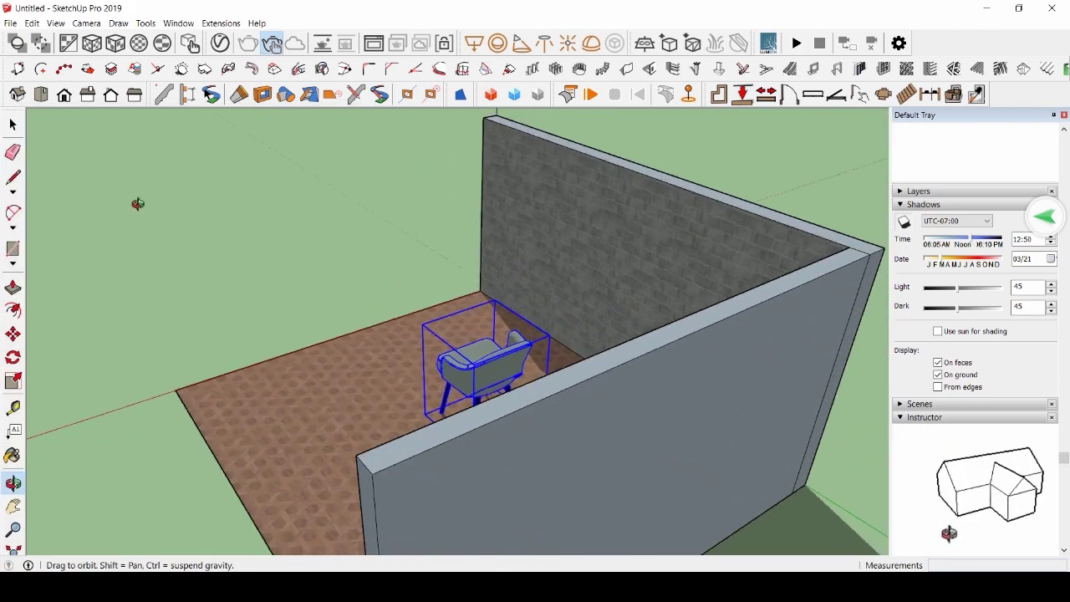
click(15, 250)
click(497, 115)
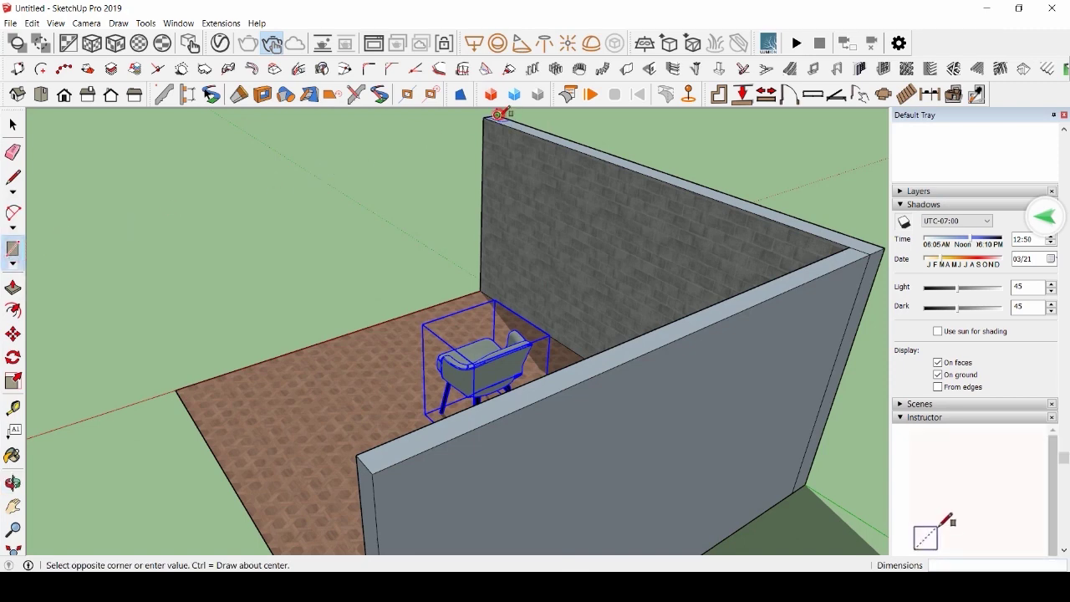
click(375, 473)
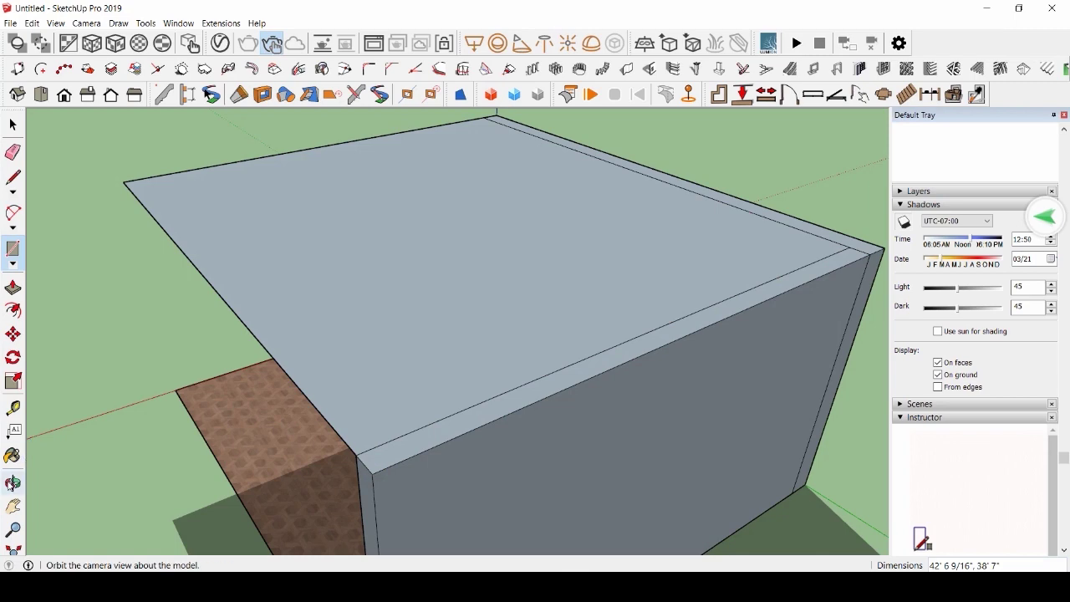
click(13, 483)
drag(52, 472, 518, 427)
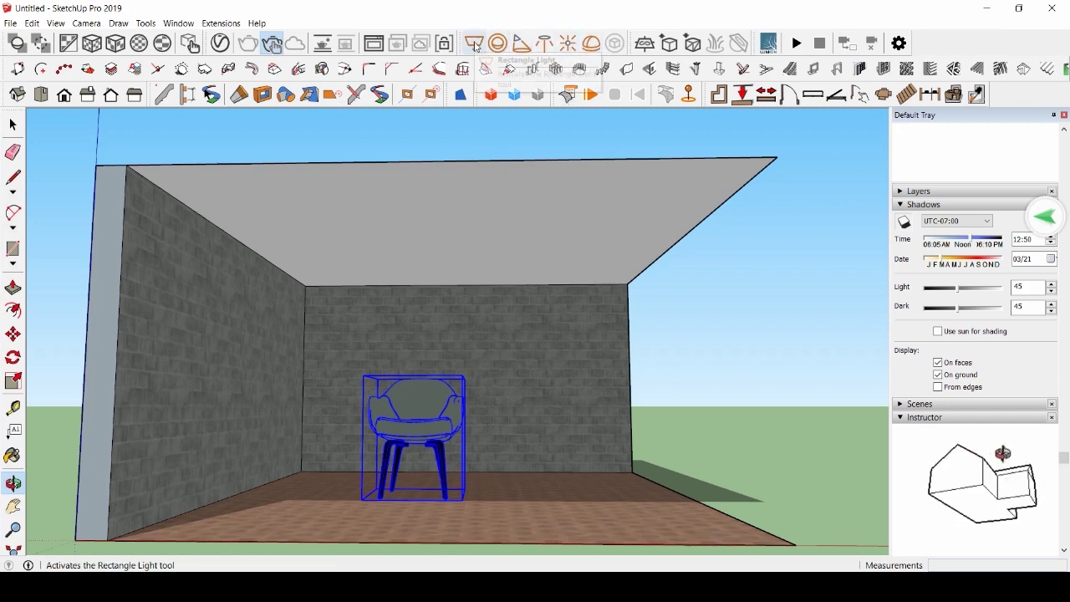
click(144, 23)
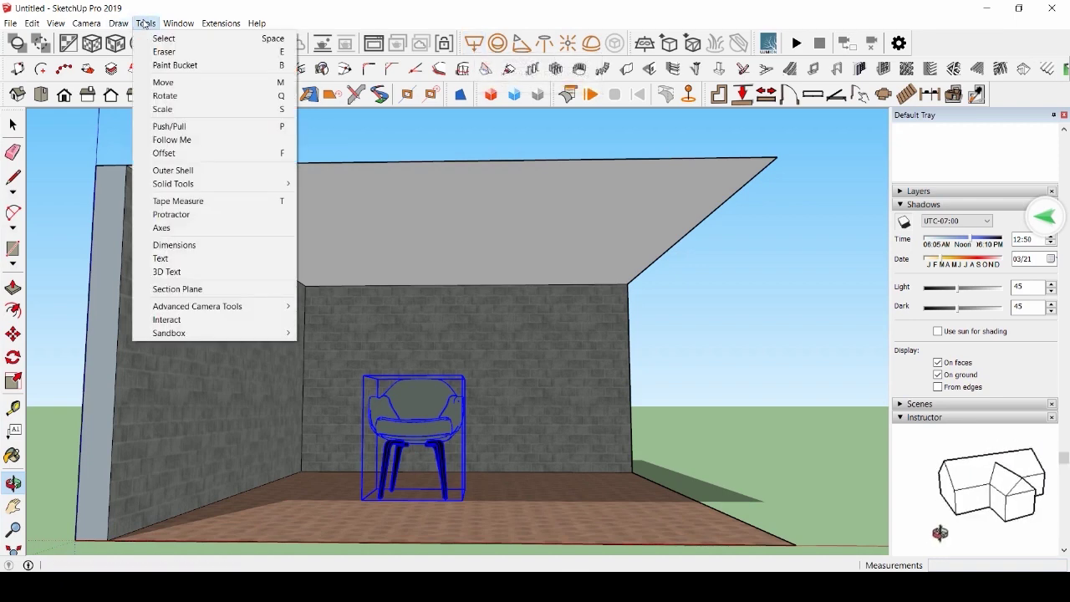
click(144, 23)
click(56, 23)
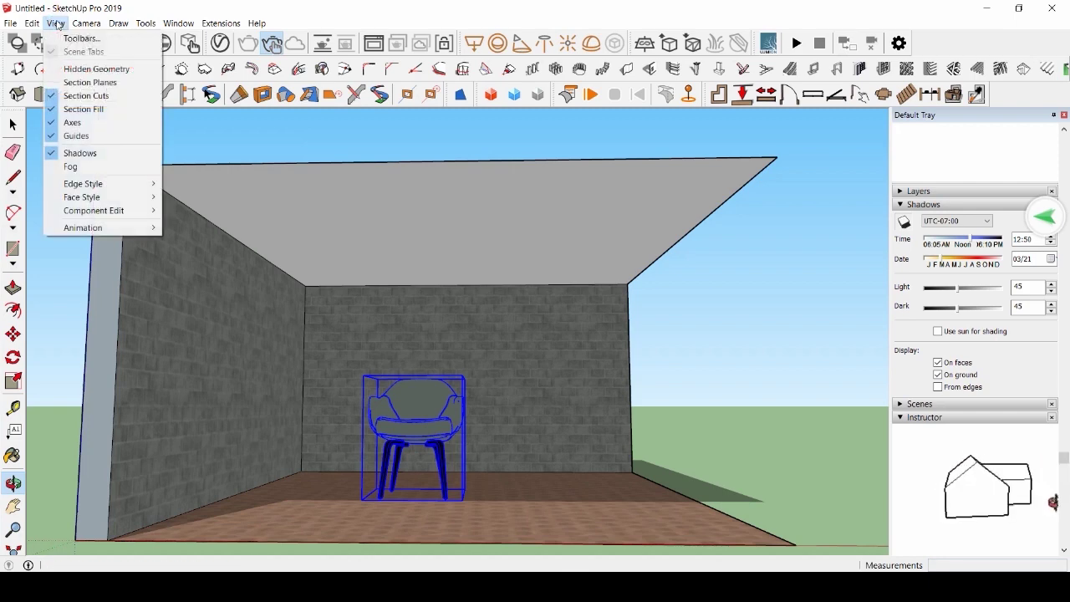
click(77, 39)
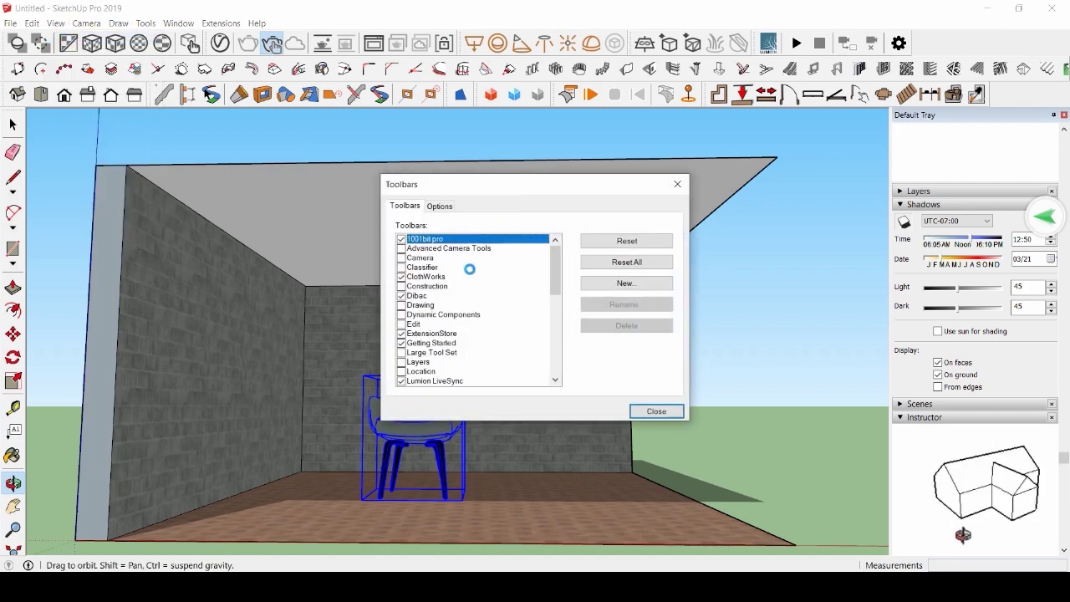
drag(552, 273, 552, 352)
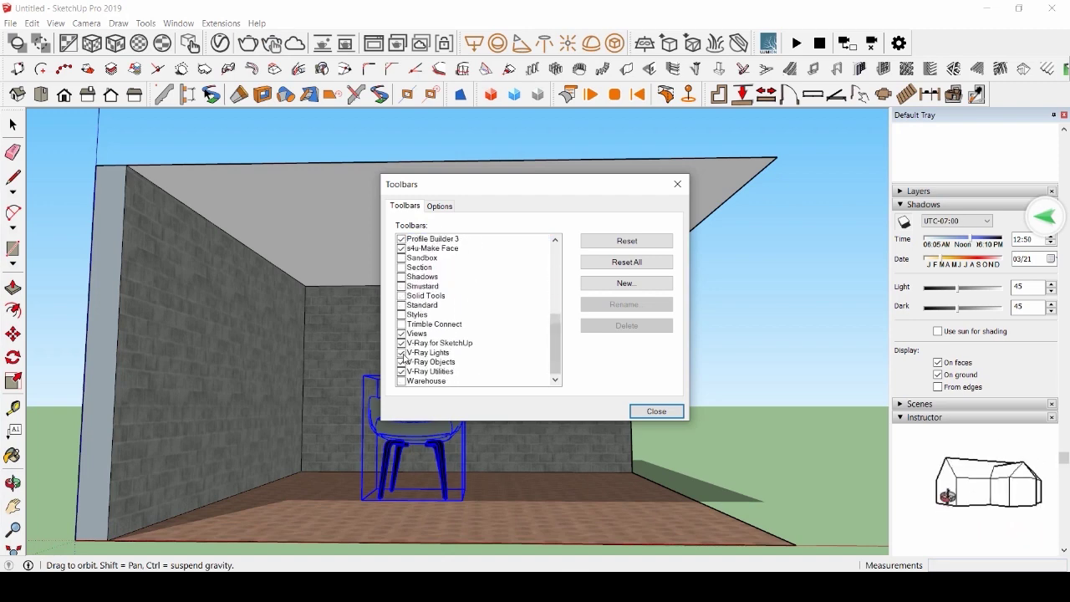
click(401, 353)
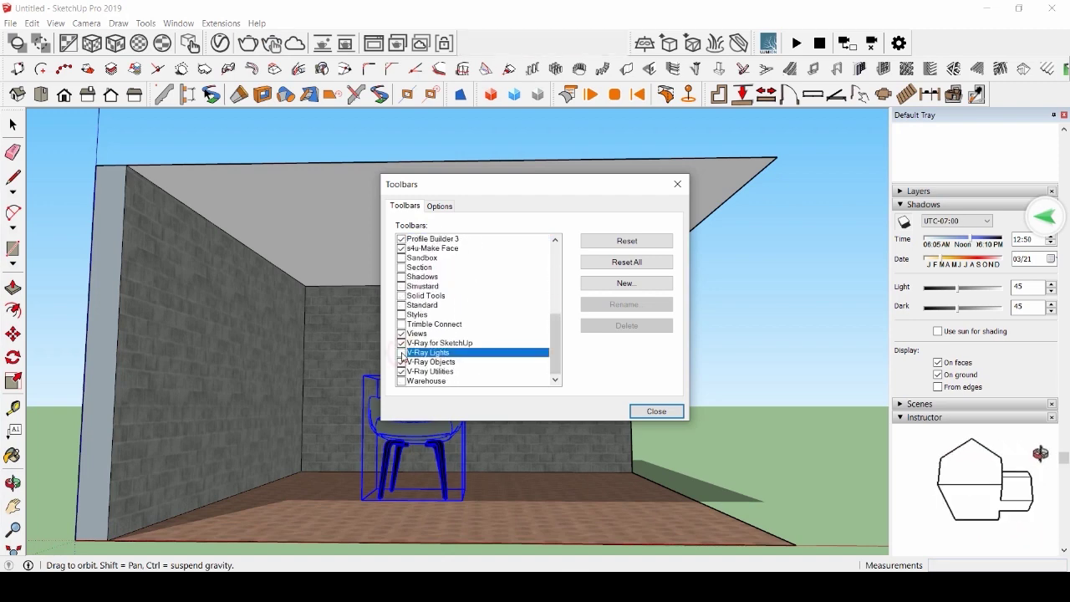
click(651, 411)
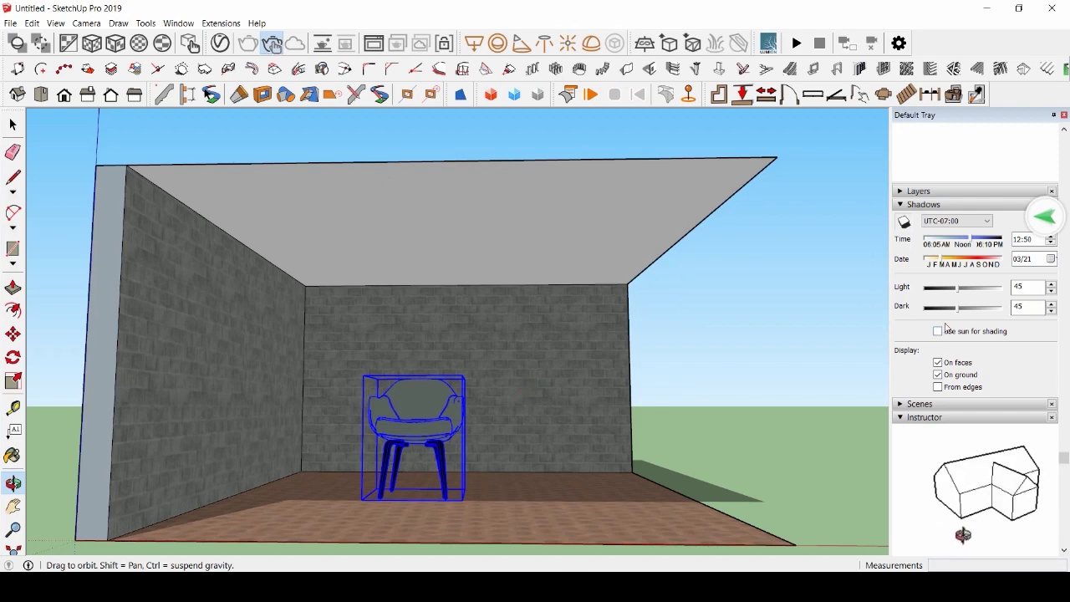
Set the shadow time to 06:05 and check the darkened room in the V-Ray render
drag(944, 242, 924, 241)
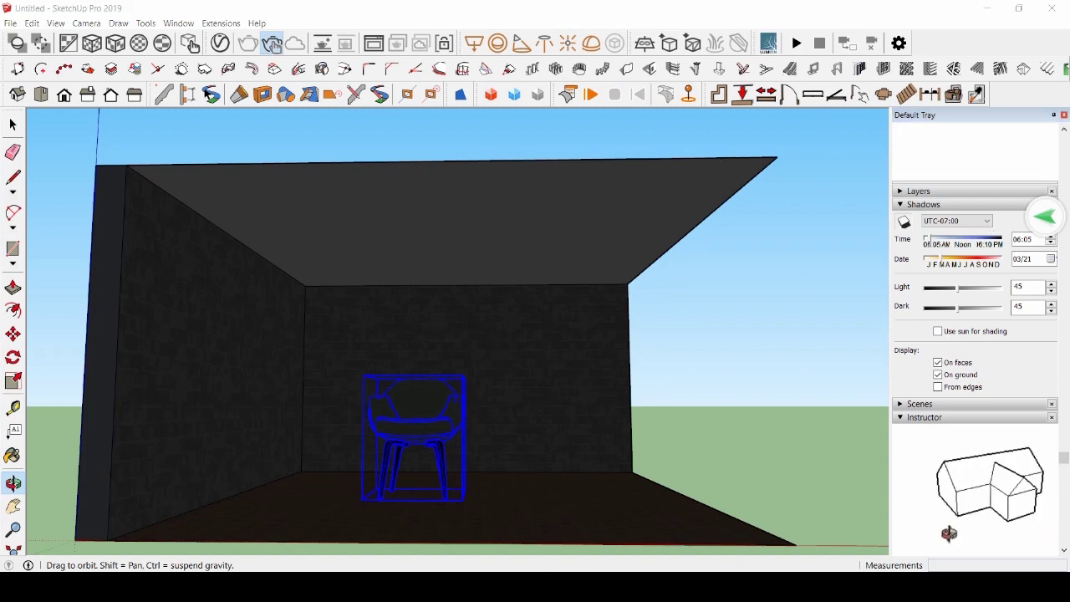
mouse_move(534, 585)
click(571, 539)
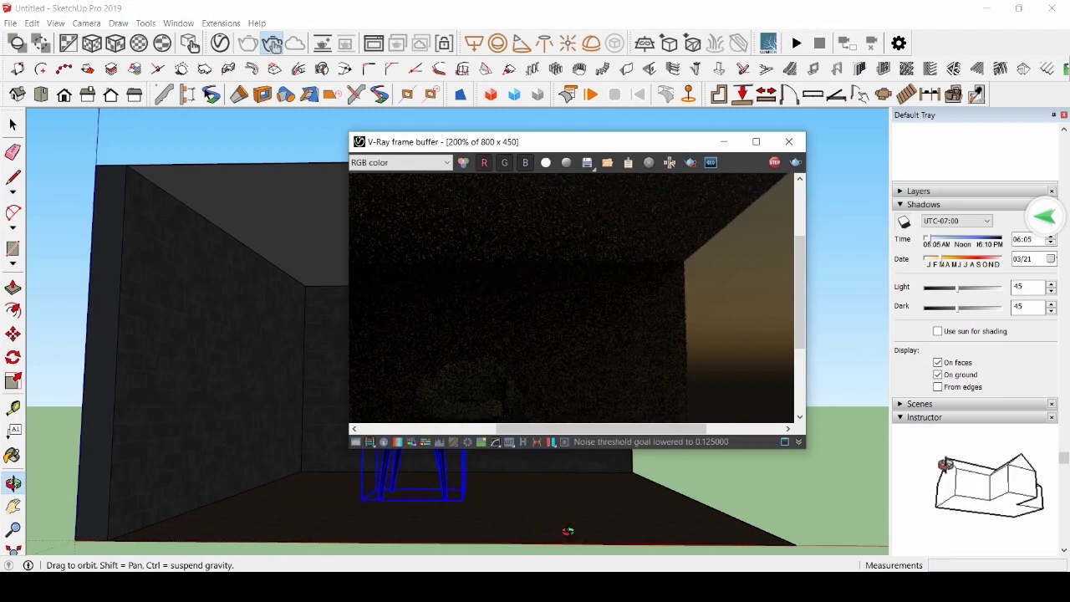
click(725, 142)
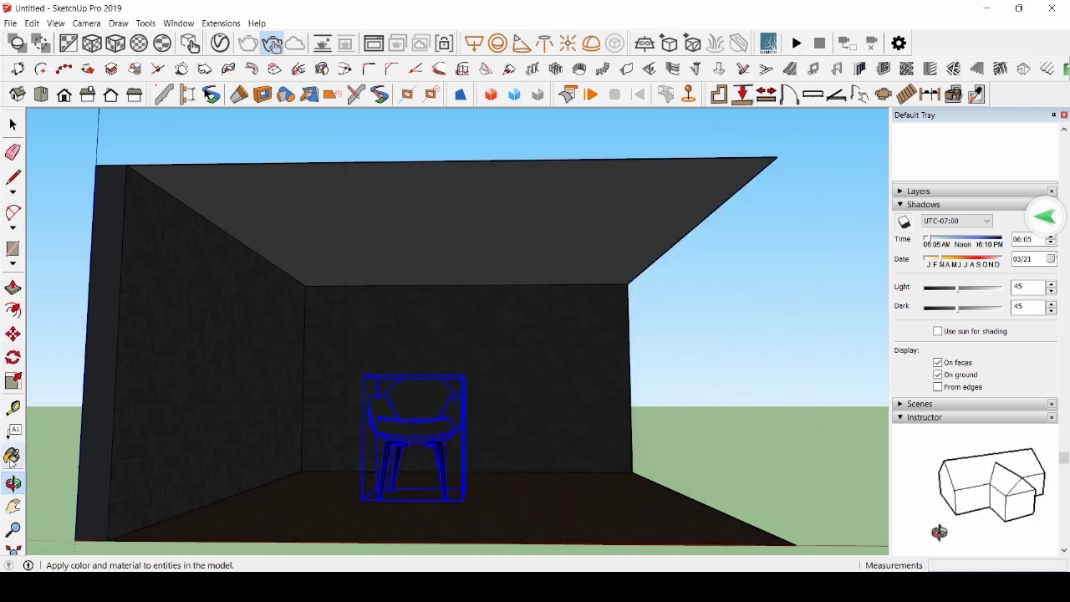
Draw a small circle on the ceiling and select it
click(13, 267)
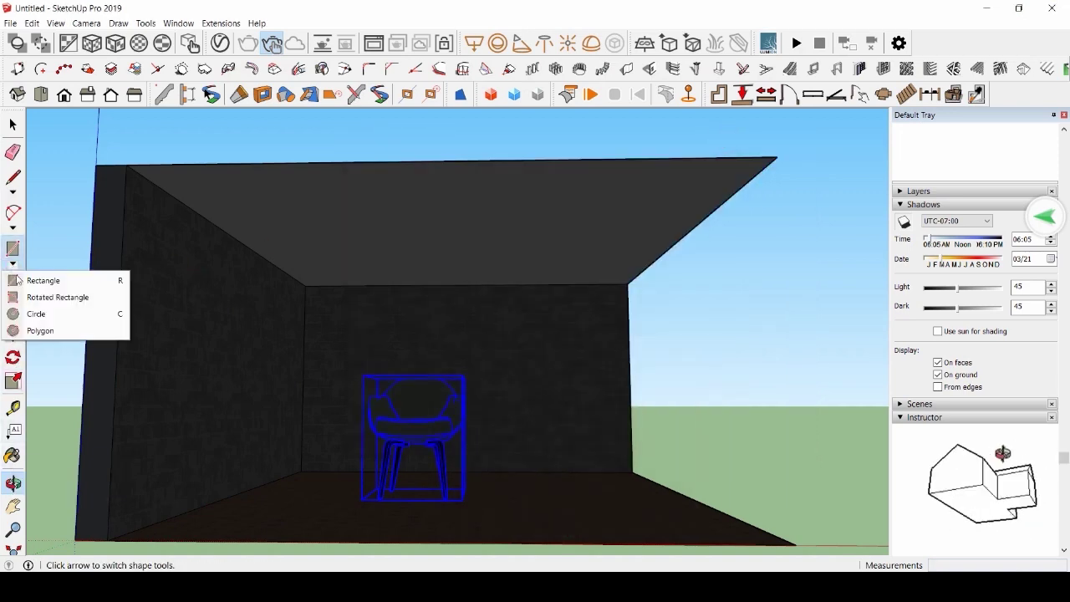
click(37, 313)
scroll(207, 205, up, 2)
click(264, 185)
click(272, 192)
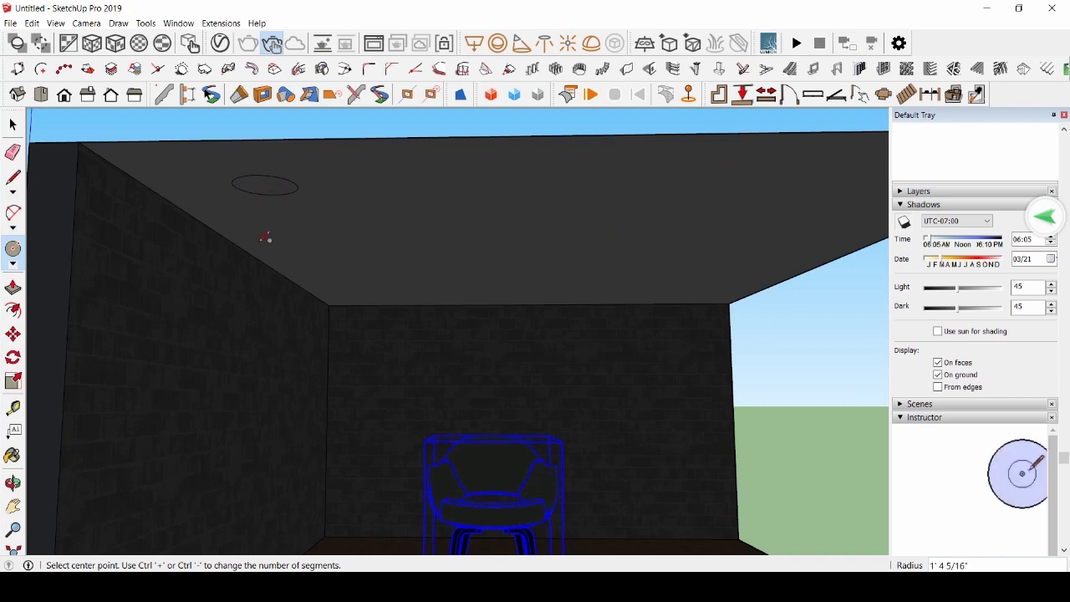
click(14, 124)
click(264, 191)
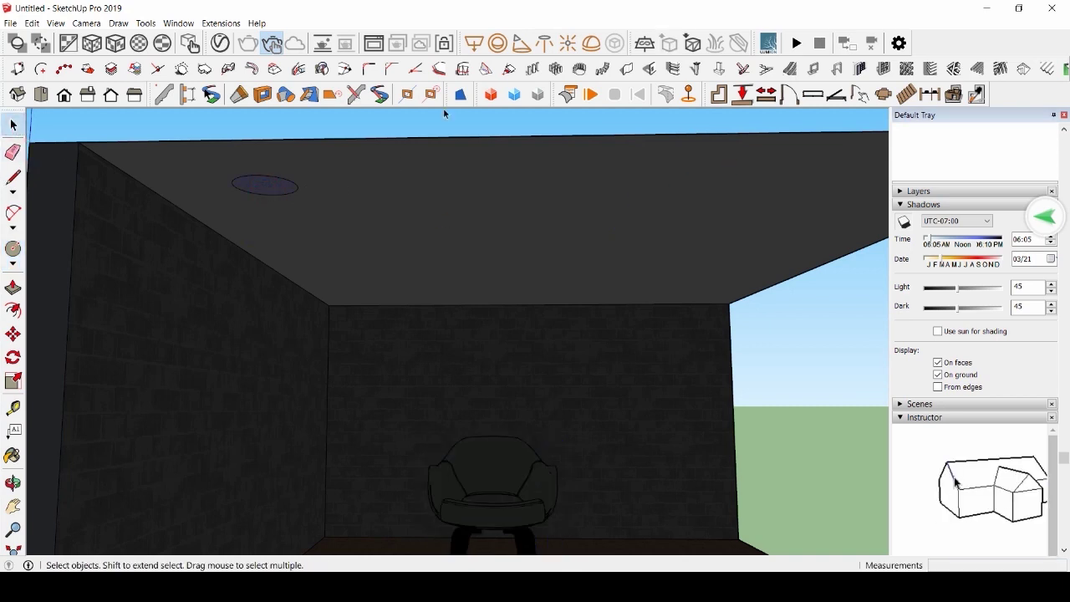
Set the Sphere Light intensity to 3000 in the Asset Editor's Lights list
click(498, 48)
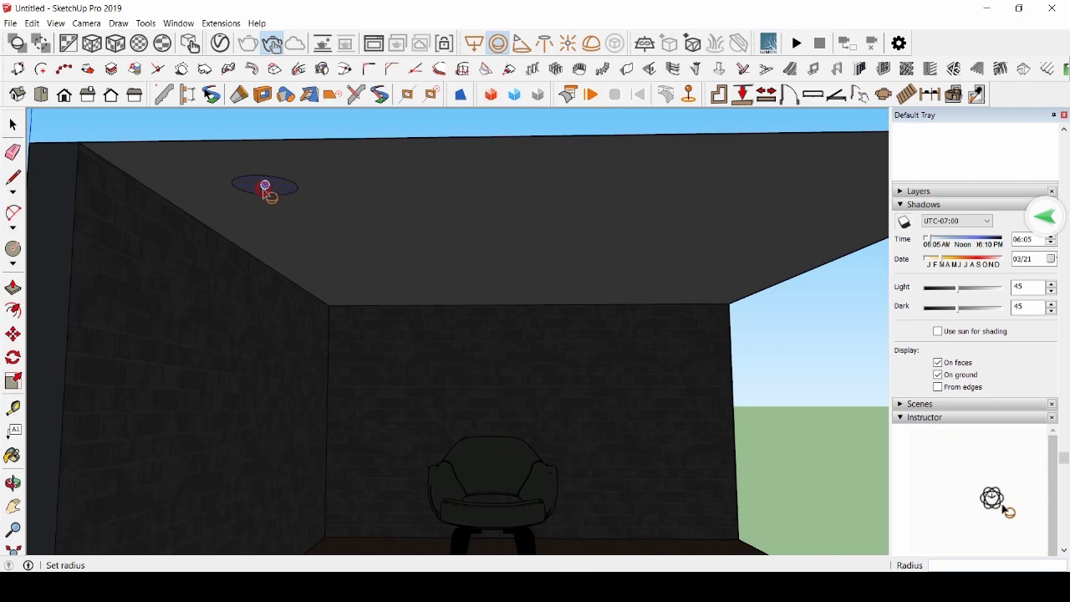
key(space)
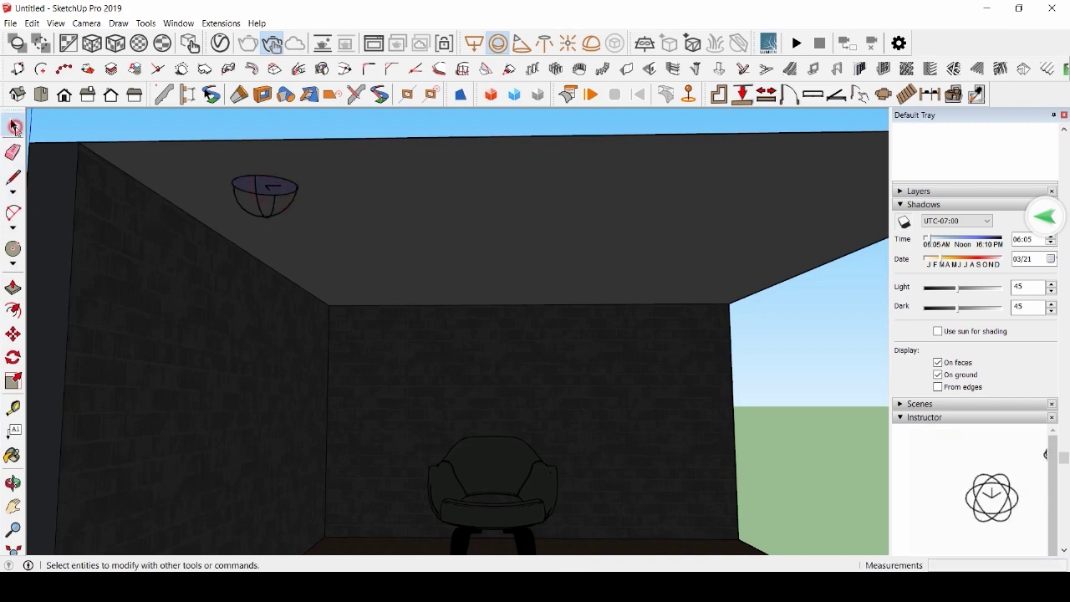
scroll(401, 247, down, 1)
click(272, 44)
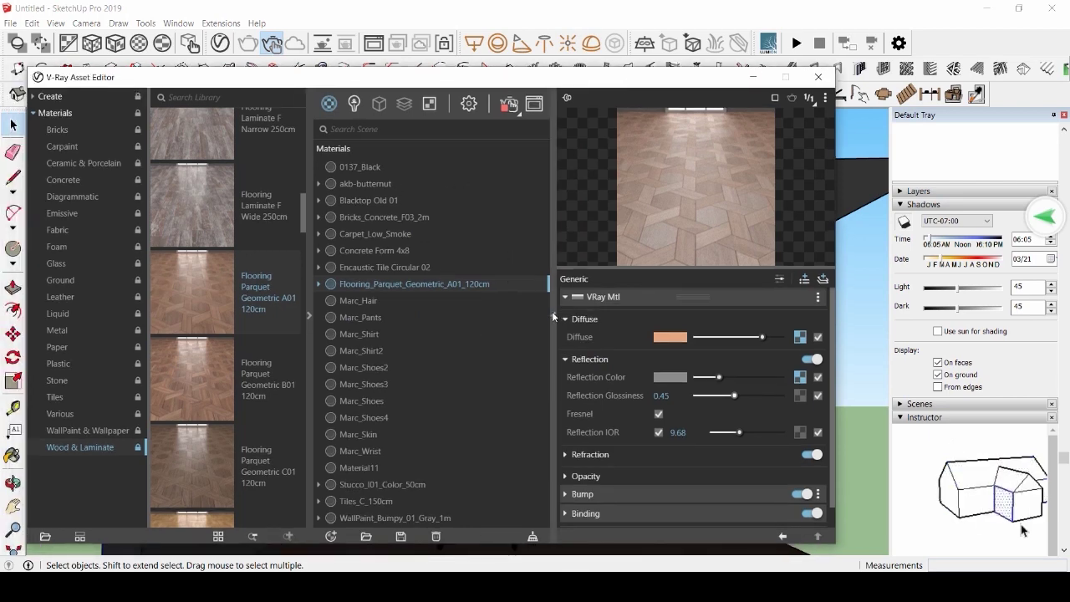
click(553, 315)
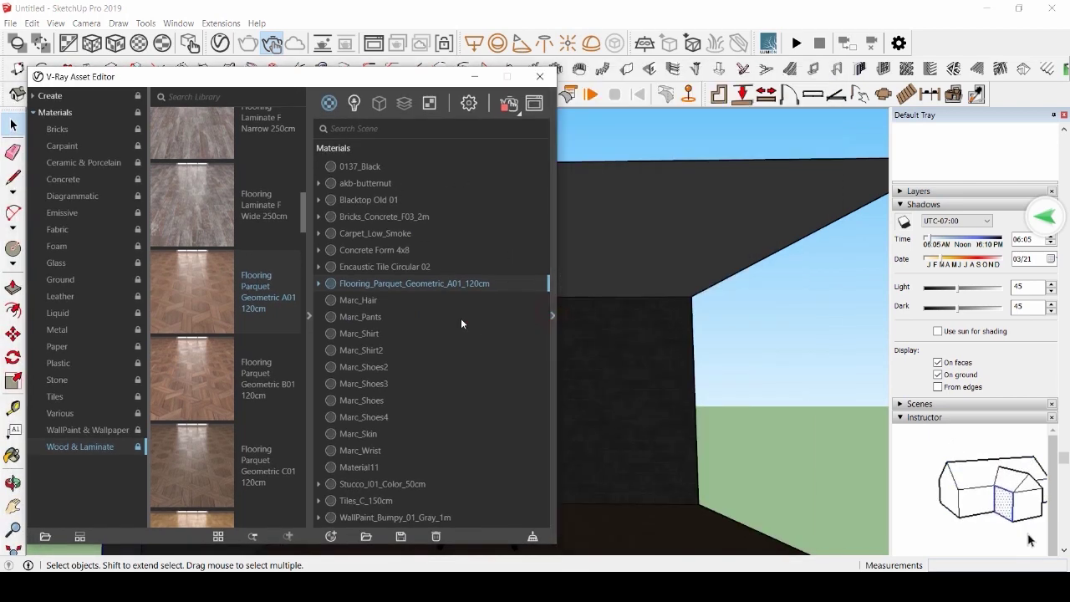
click(308, 316)
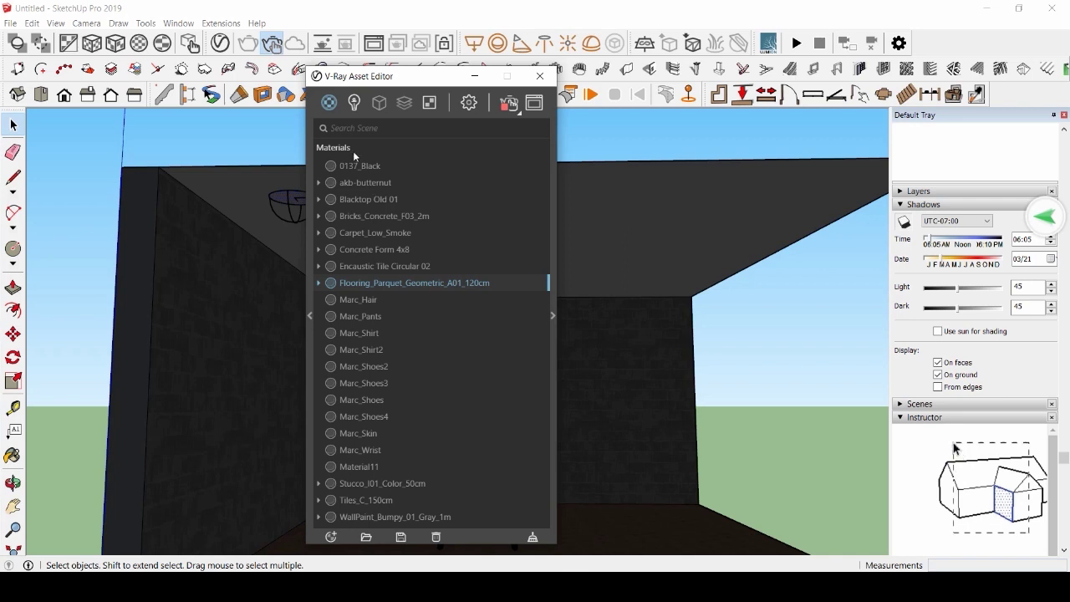
click(354, 102)
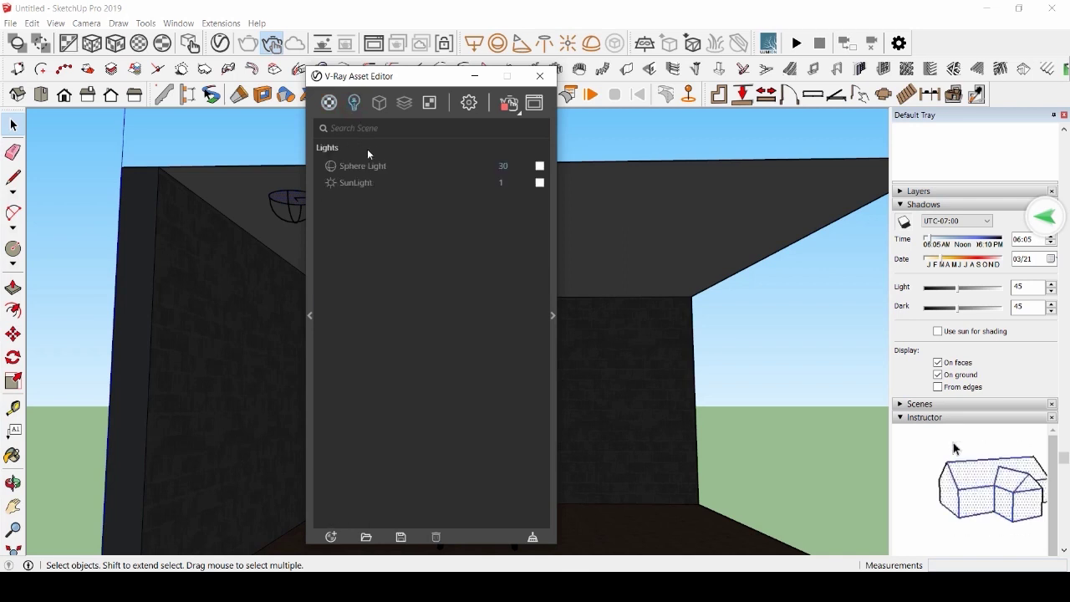
click(519, 169)
text(3000)
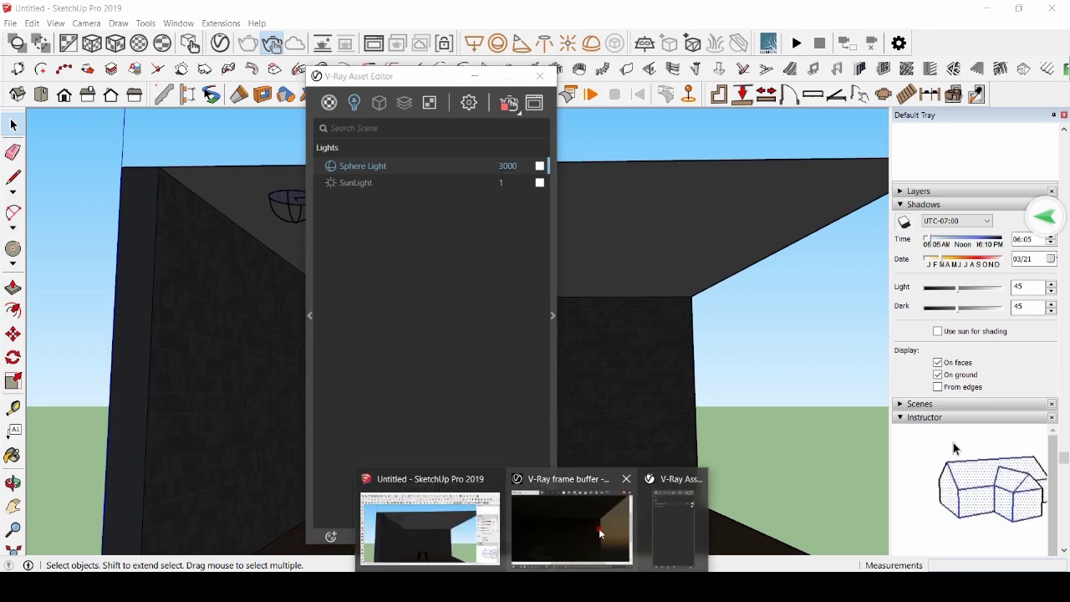
Draw a long narrow rectangle strip on the ceiling toward the back wall
click(599, 529)
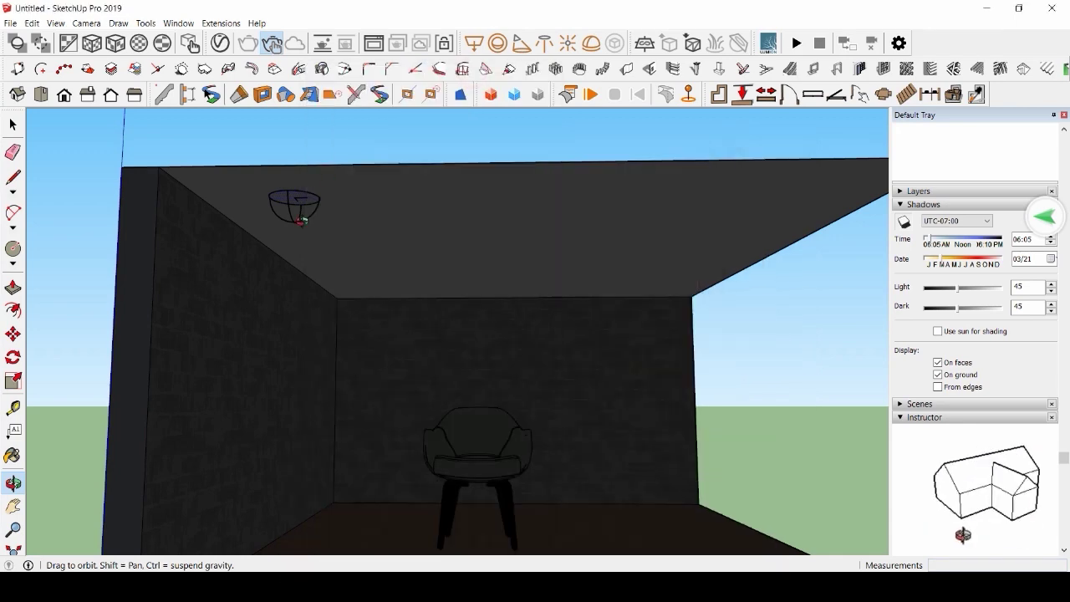
scroll(335, 251, up, 3)
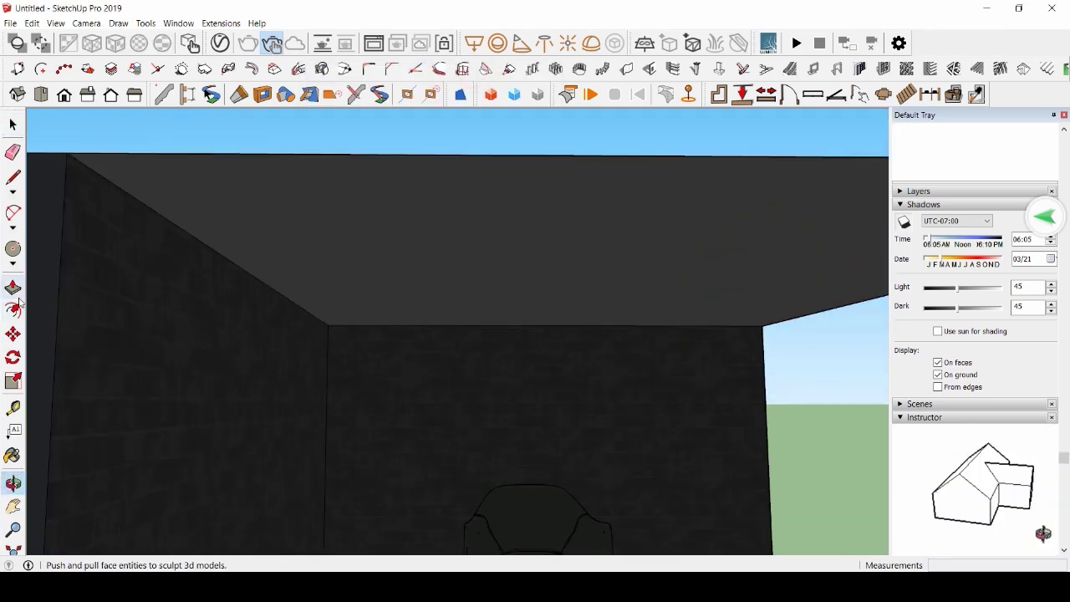
click(16, 293)
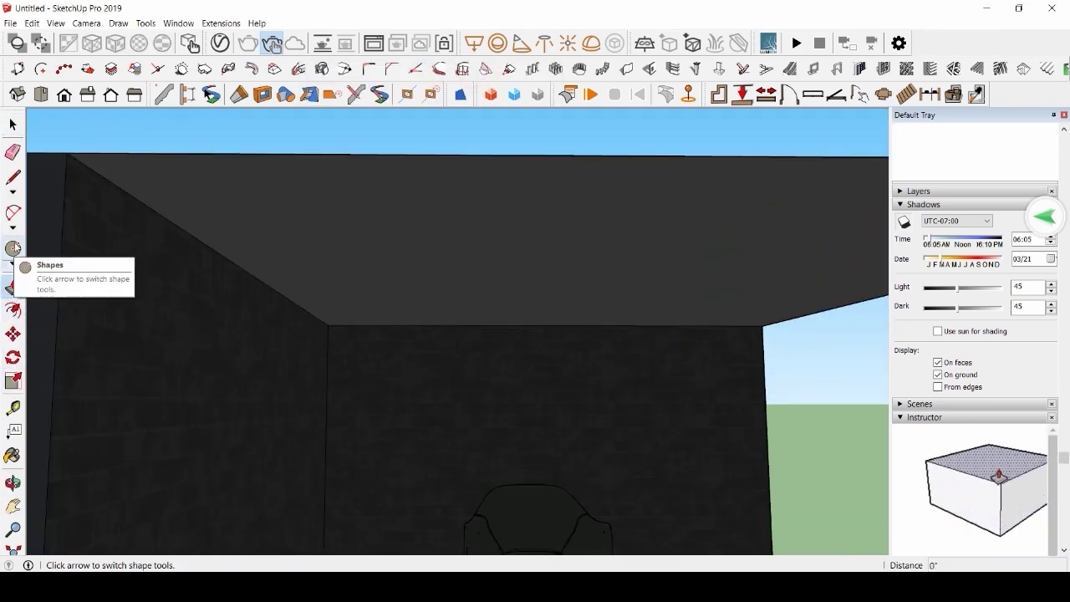
click(17, 266)
click(38, 280)
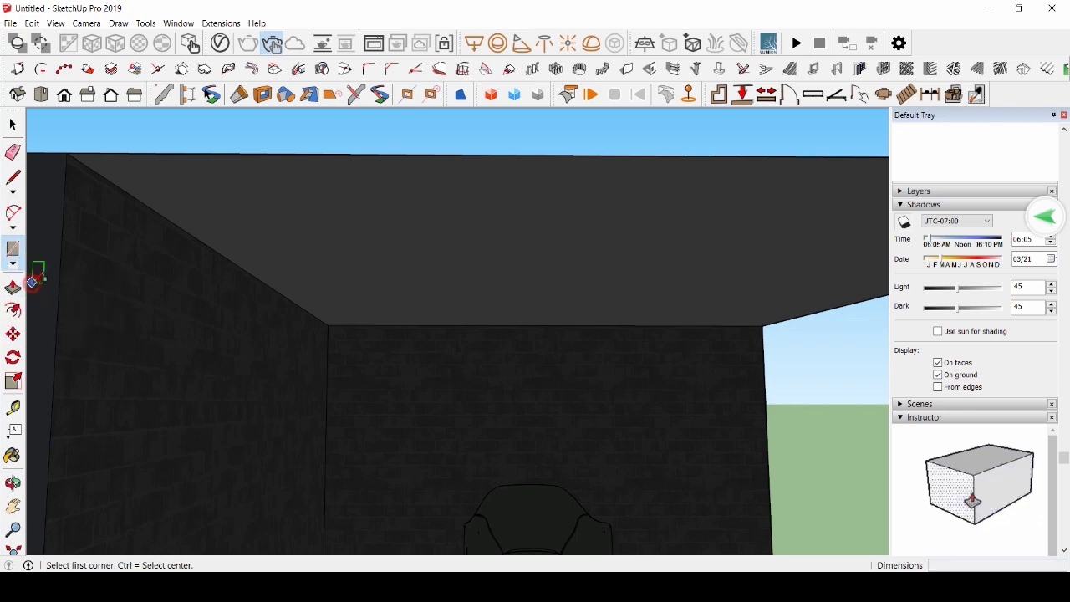
click(269, 182)
click(360, 319)
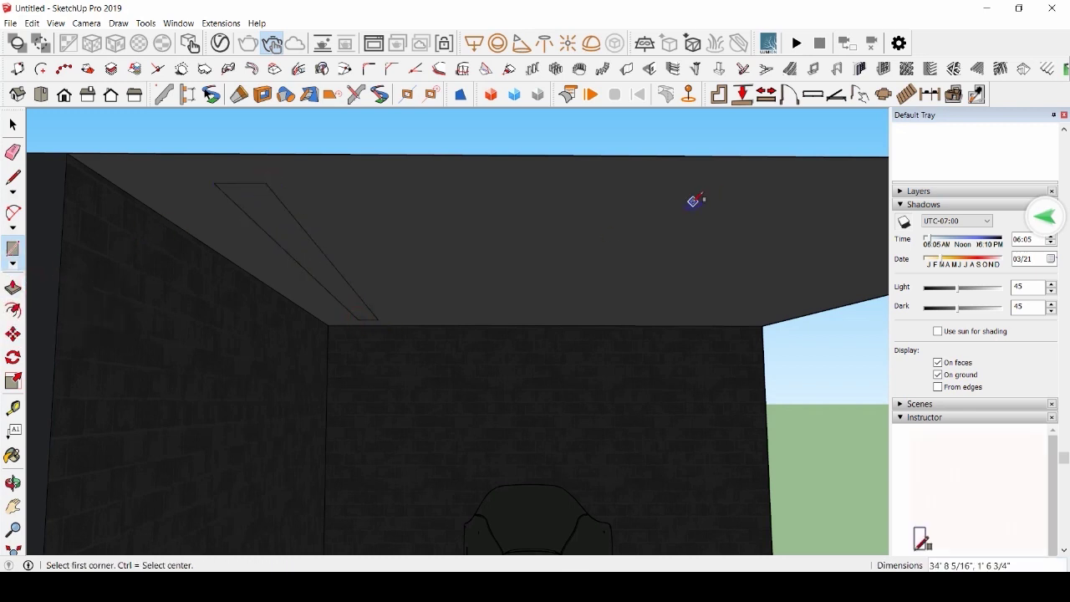
Exit the rectangle drawing and pan the view to frame the ceiling strip
click(707, 184)
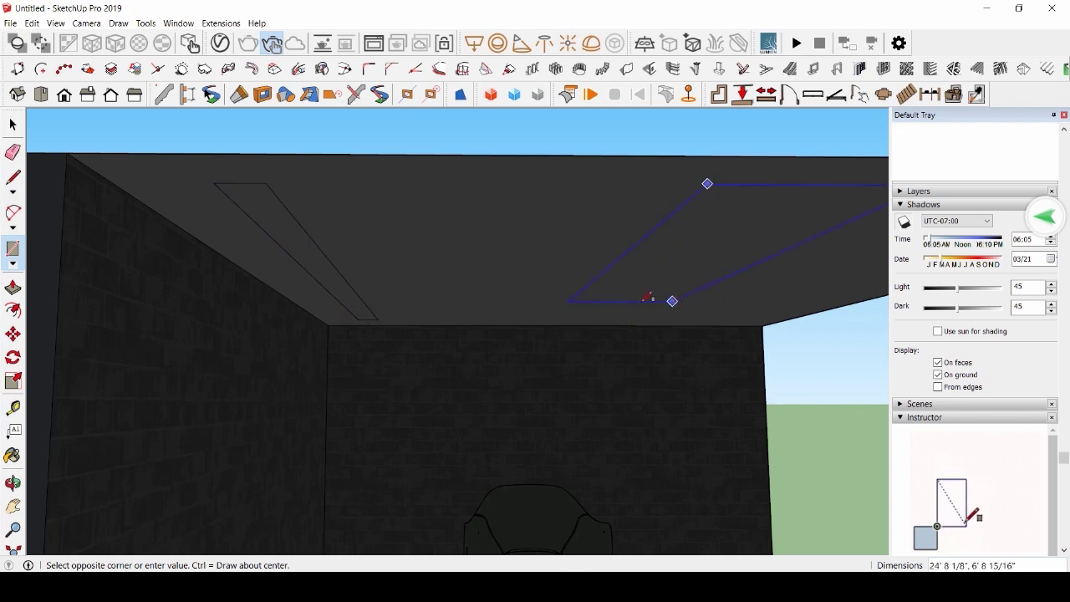
click(13, 124)
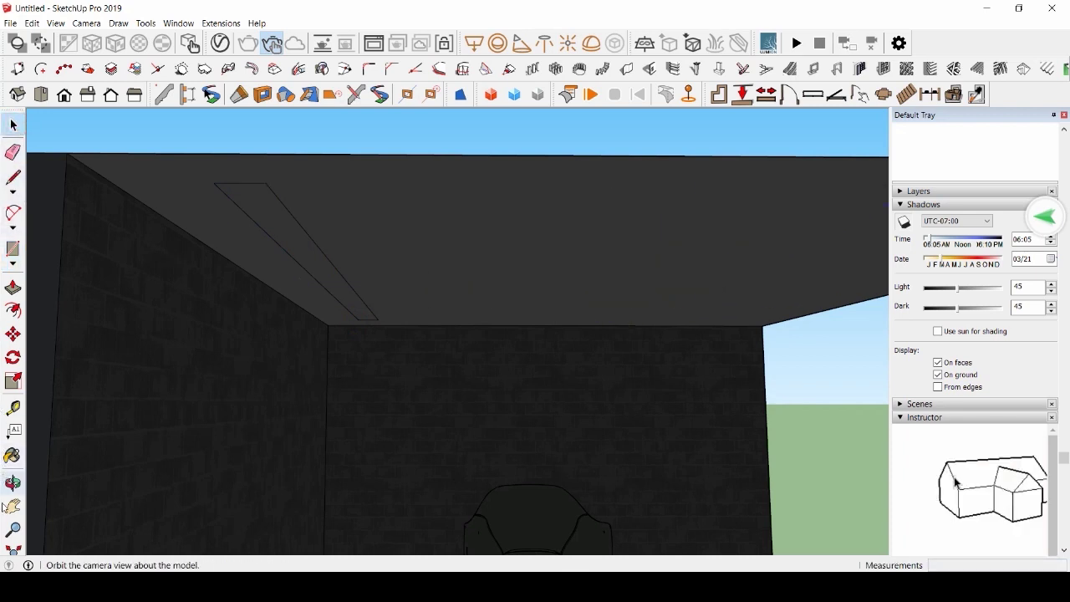
click(12, 507)
drag(602, 303, 523, 136)
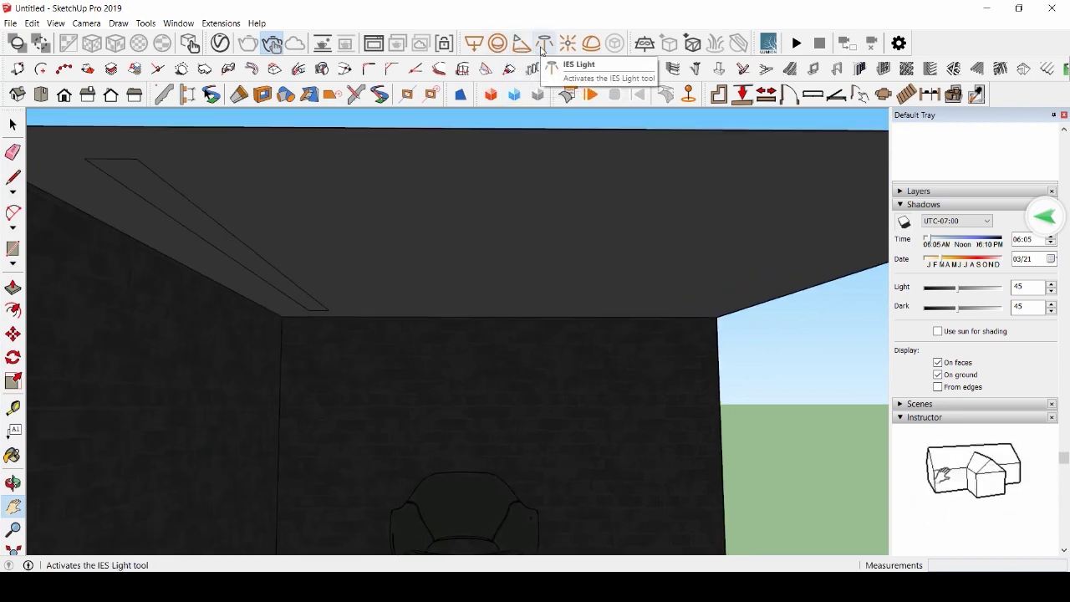
Place a V-Ray rectangle light across the ceiling strip and view it glowing in the render
click(482, 48)
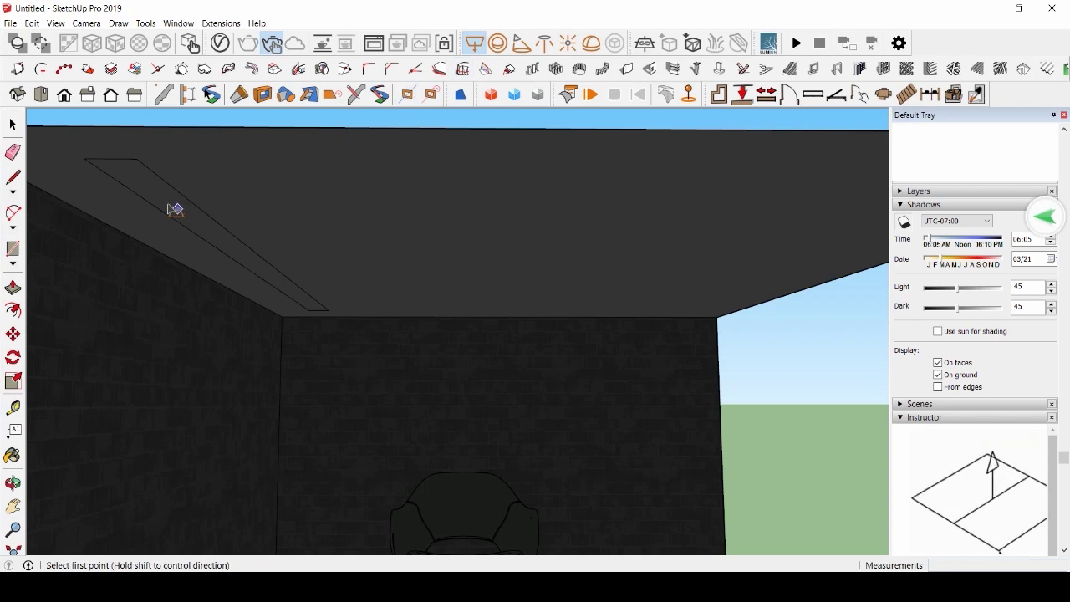
click(138, 159)
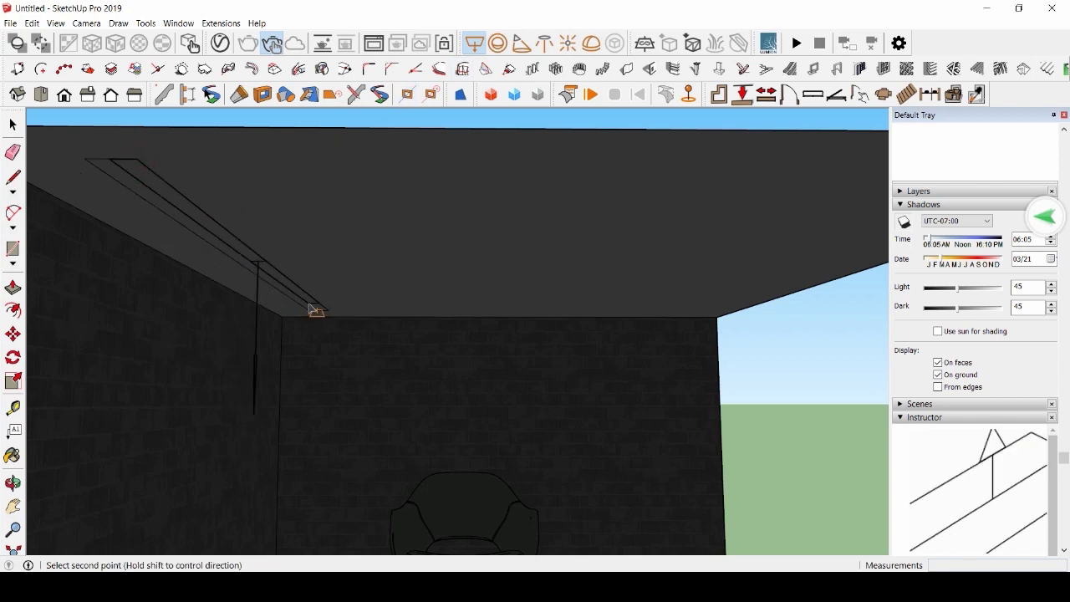
click(311, 308)
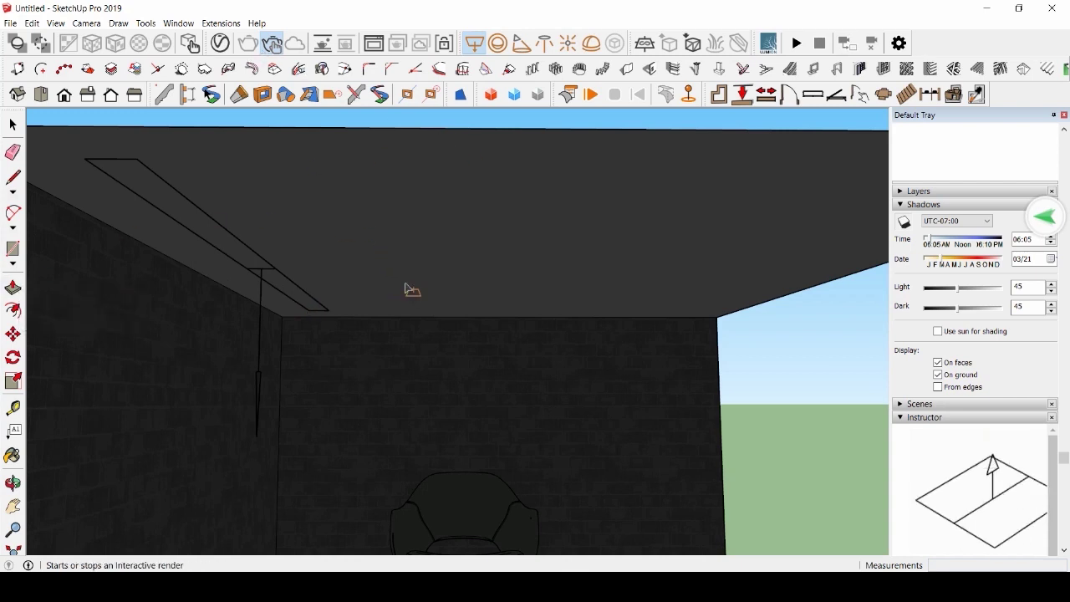
click(570, 528)
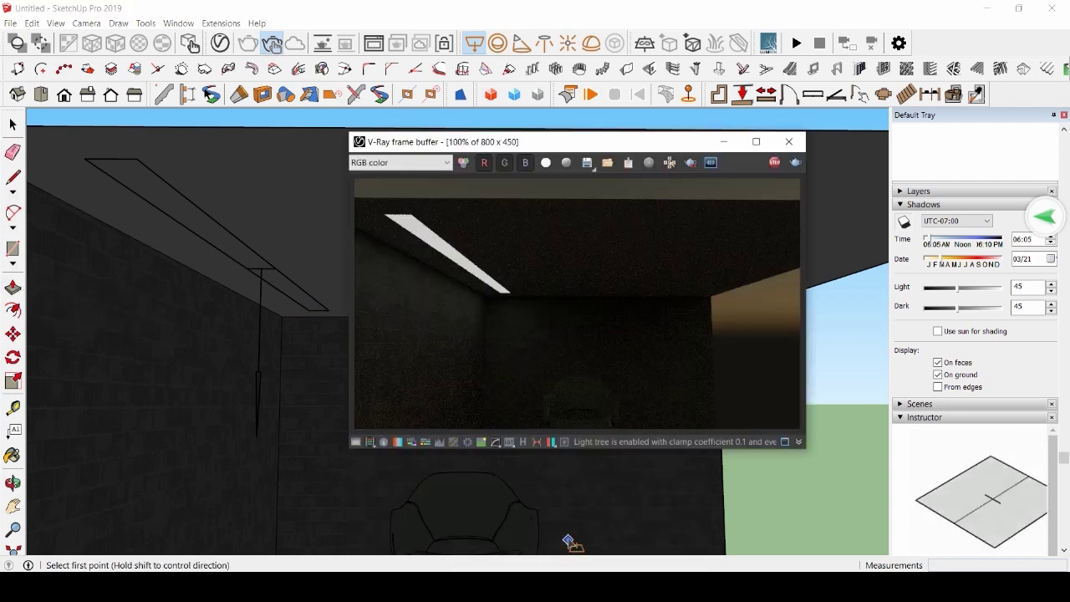
Raise the Rectangle Light intensity to 30000 in the Asset Editor
click(219, 43)
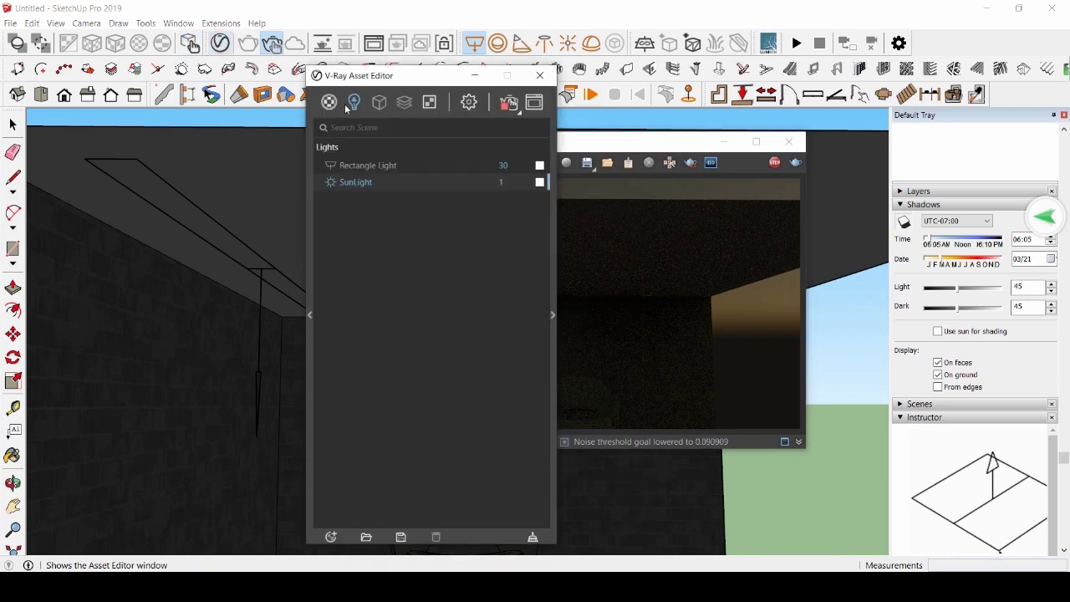
click(517, 168)
text(000)
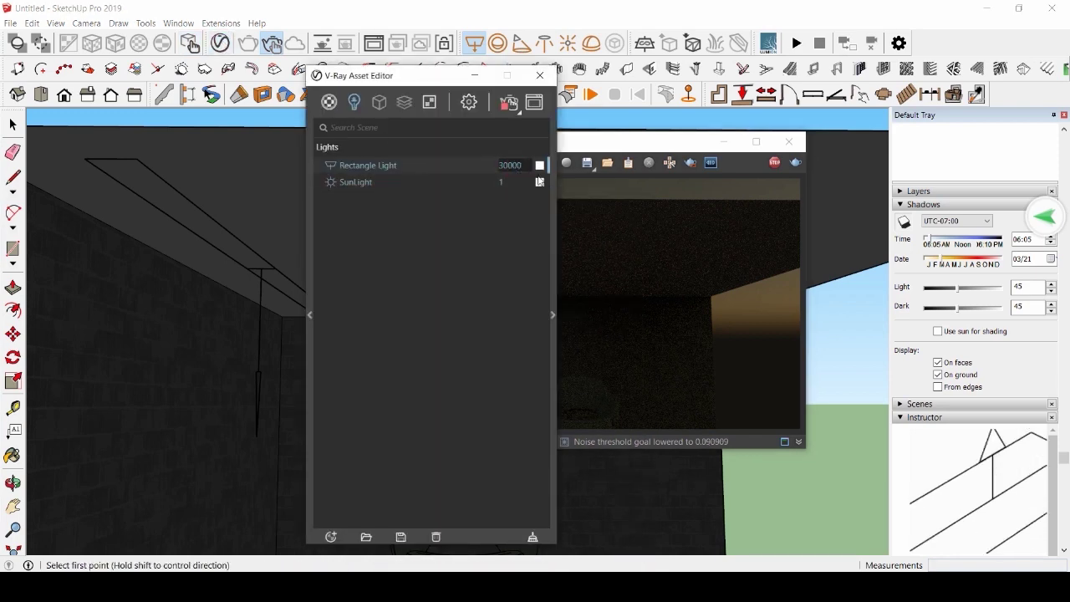
click(475, 75)
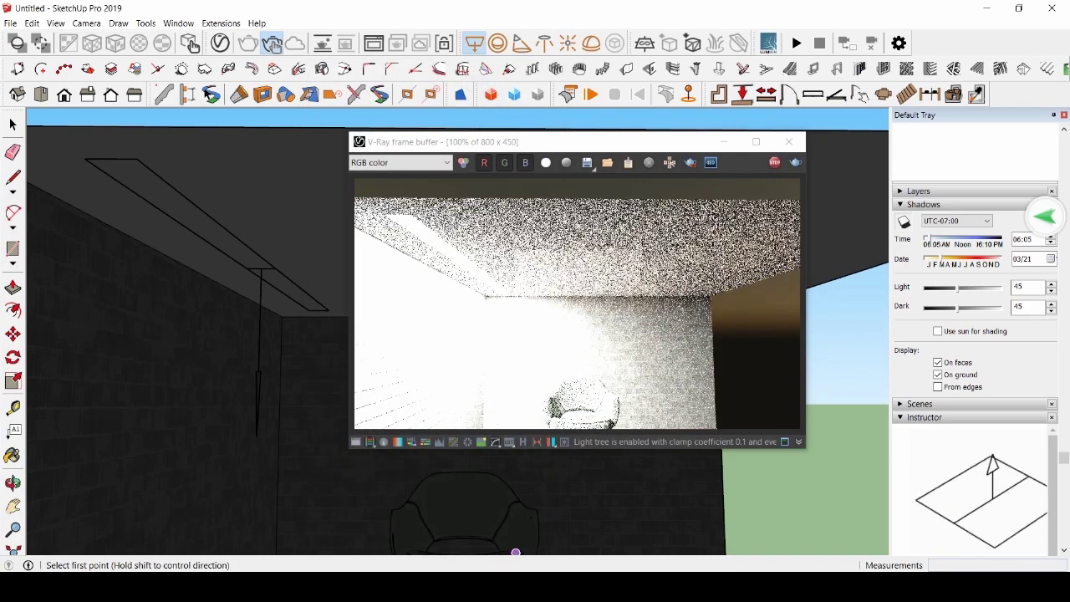
Lower the Rectangle Light intensity to 1500 and view the re-rendered room
mouse_move(506, 565)
click(672, 525)
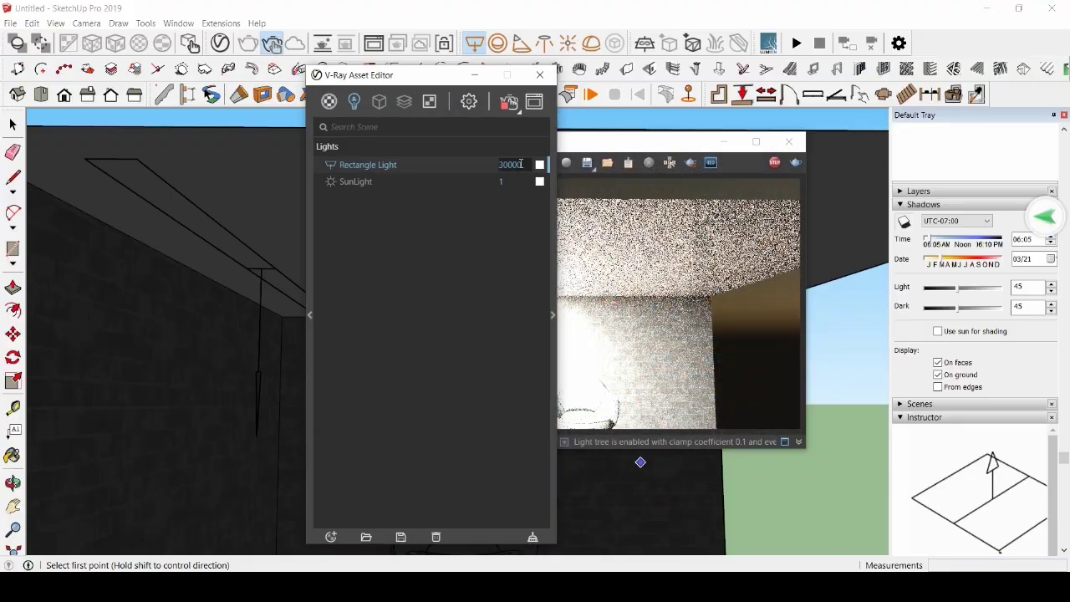
text(1000)
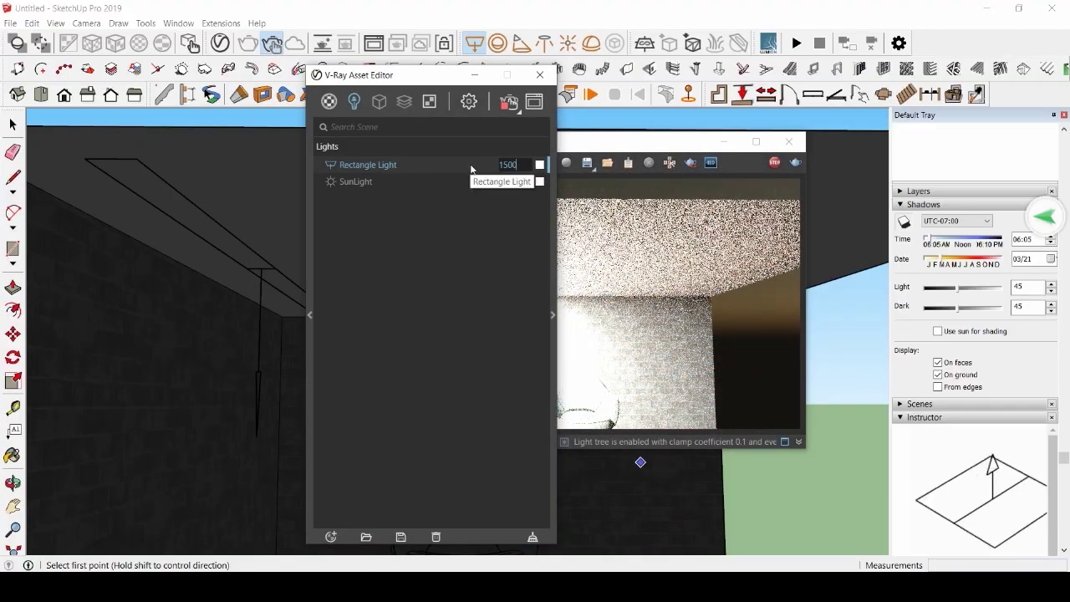
click(551, 224)
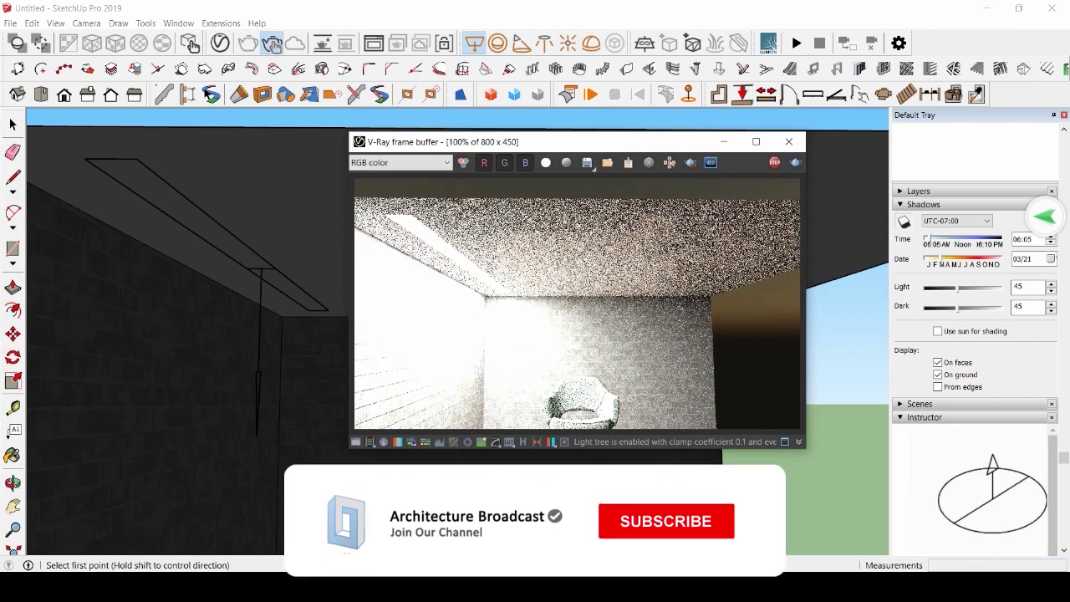
click(625, 219)
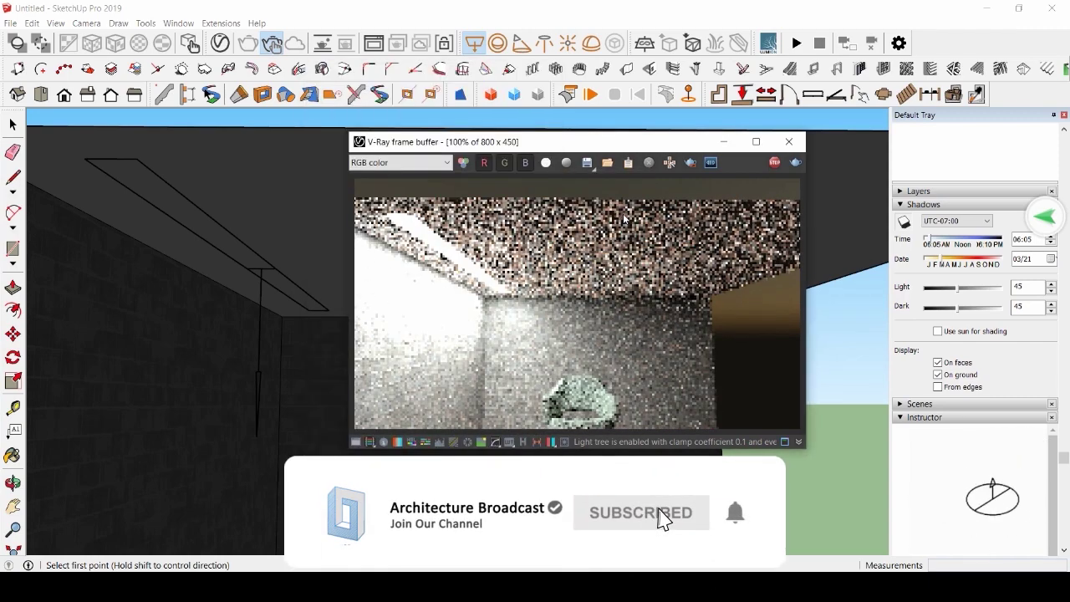
Scroll the Architecture Broadcast books page down to the Meet The Team section
click(13, 485)
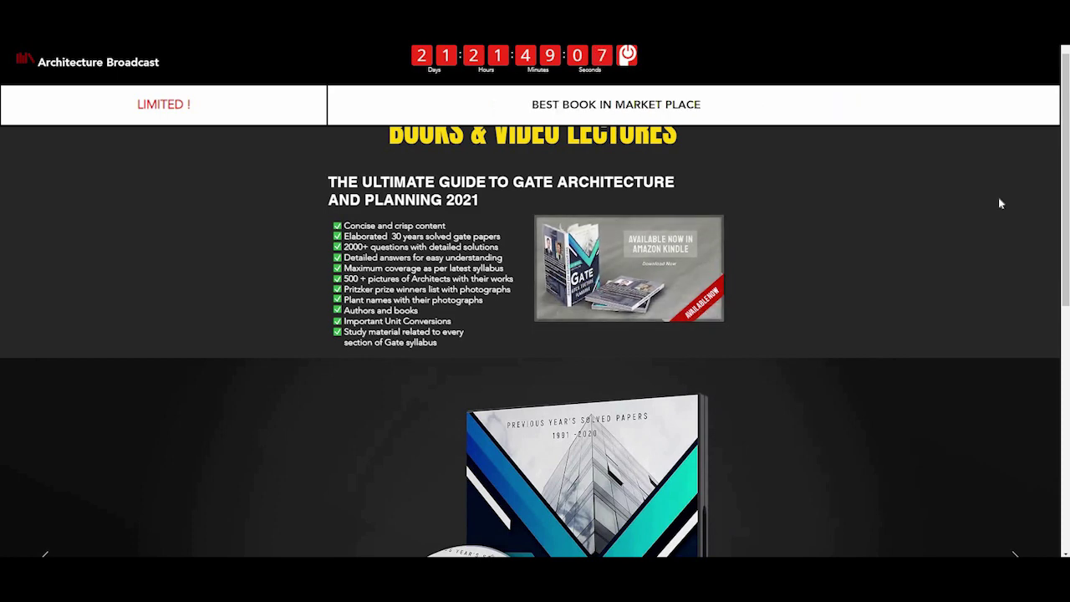
scroll(999, 200, down, 5)
scroll(999, 203, down, 4)
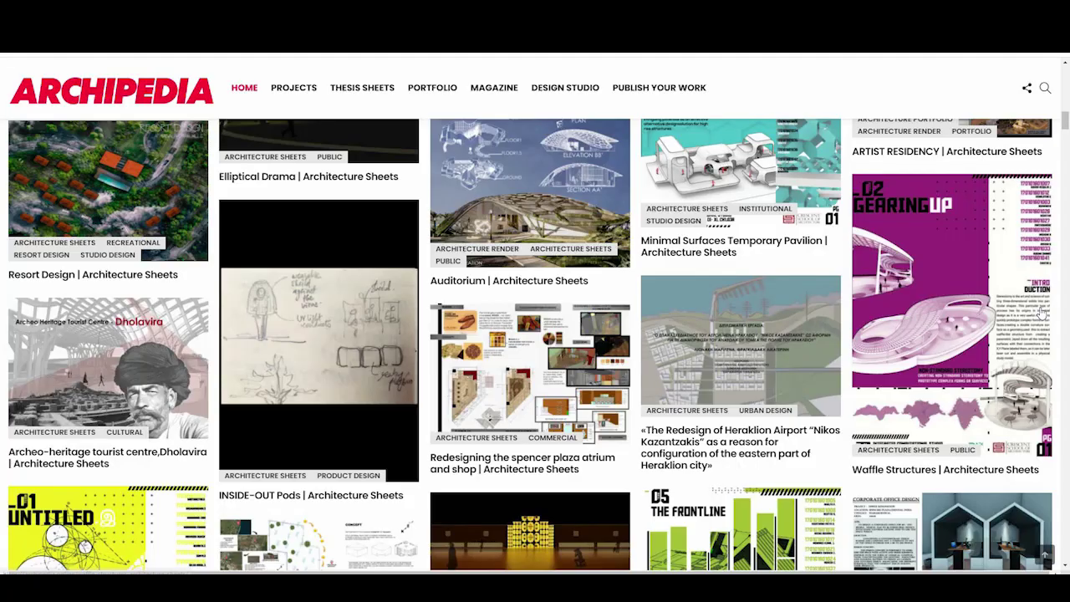
Scroll the Archipedia article grid down to the Park Design and Stadium design posts
scroll(951, 251, down, 3)
scroll(1021, 309, down, 5)
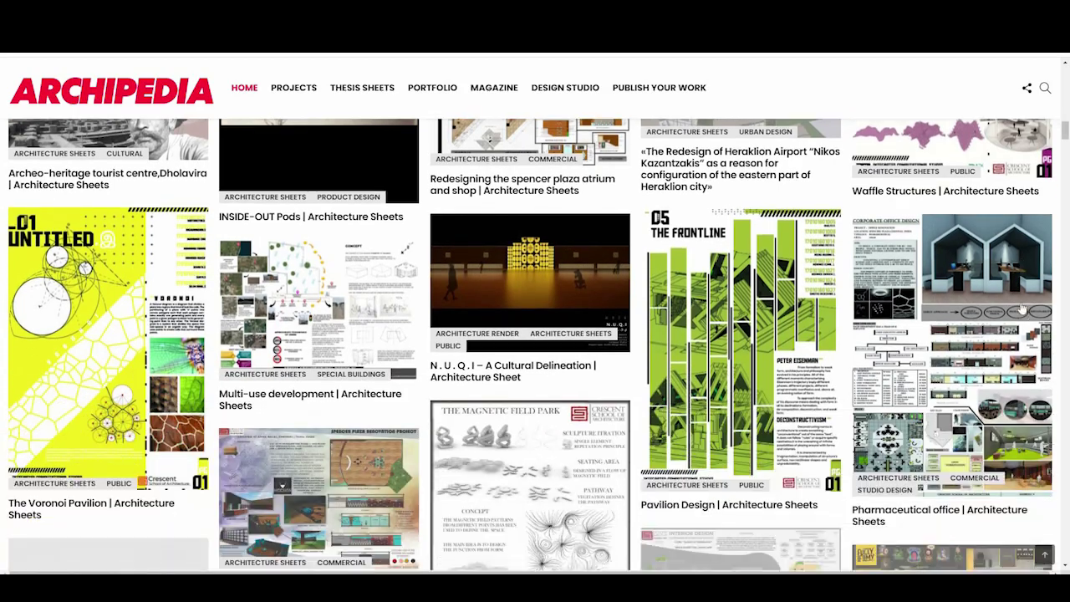
scroll(1021, 308, down, 10)
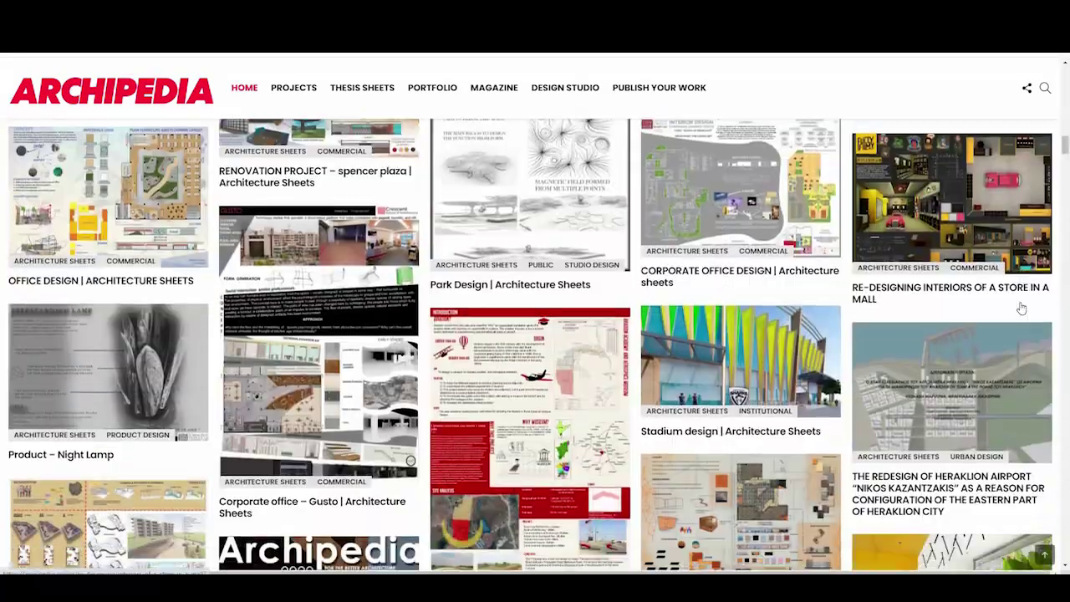